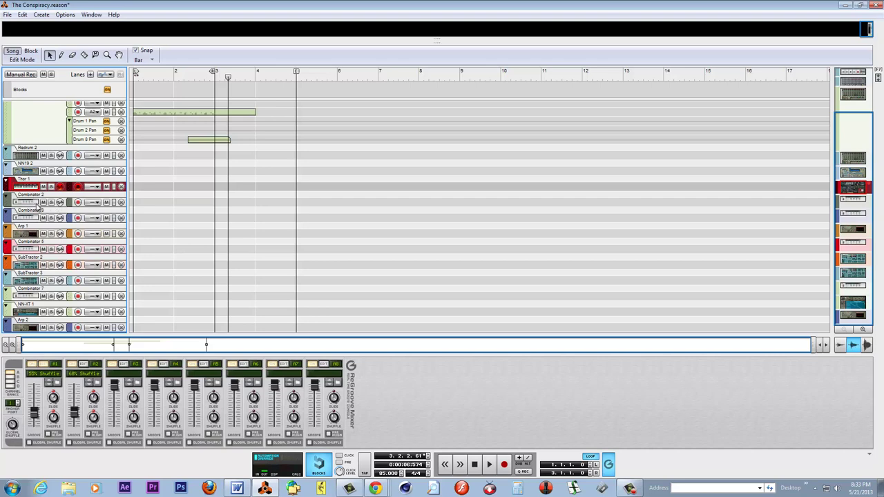
# Step: Audition the Combinator 2, Combinator 3 and Arp 1 instruments, and select the Combinator 5 track for recording
pyautogui.click(37, 205)
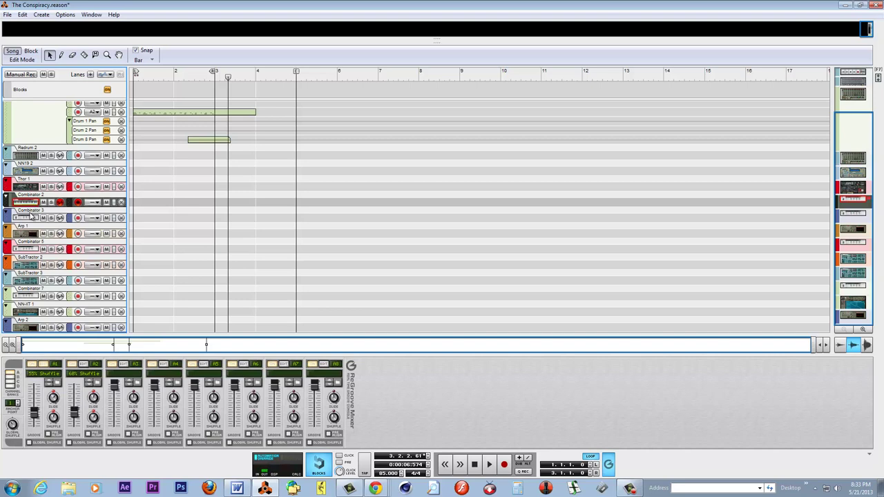
pyautogui.click(31, 220)
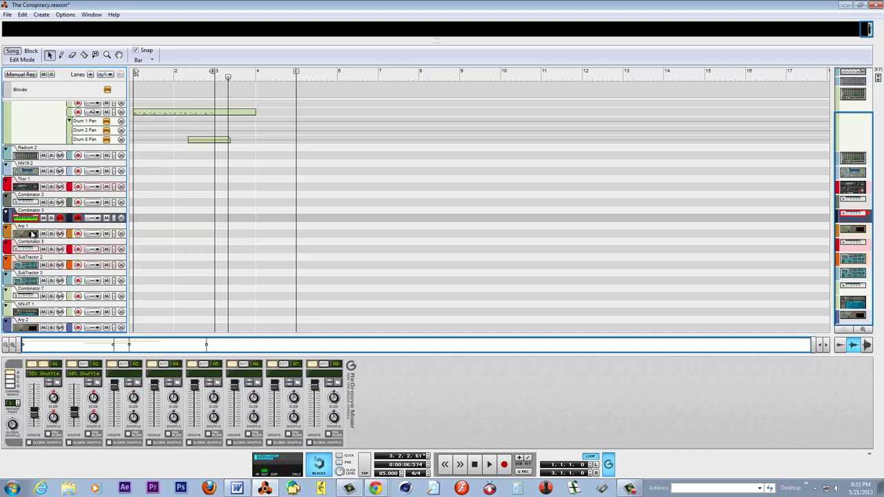
pyautogui.click(33, 235)
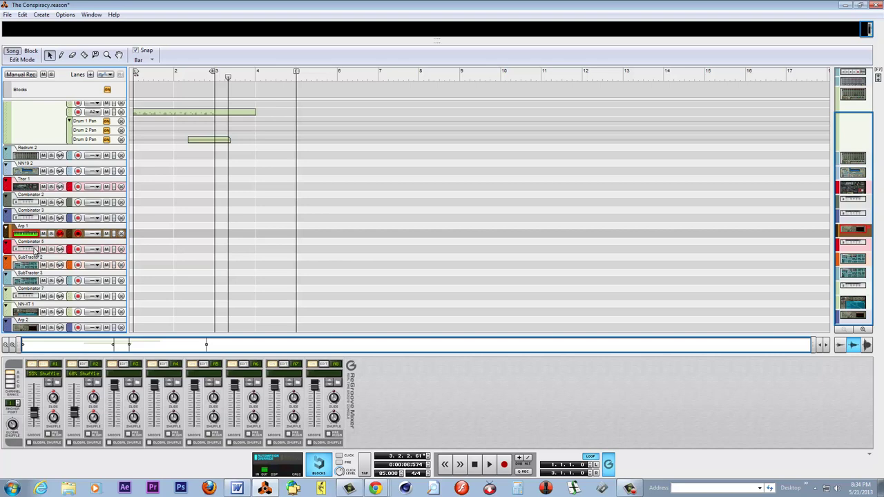
pyautogui.click(32, 251)
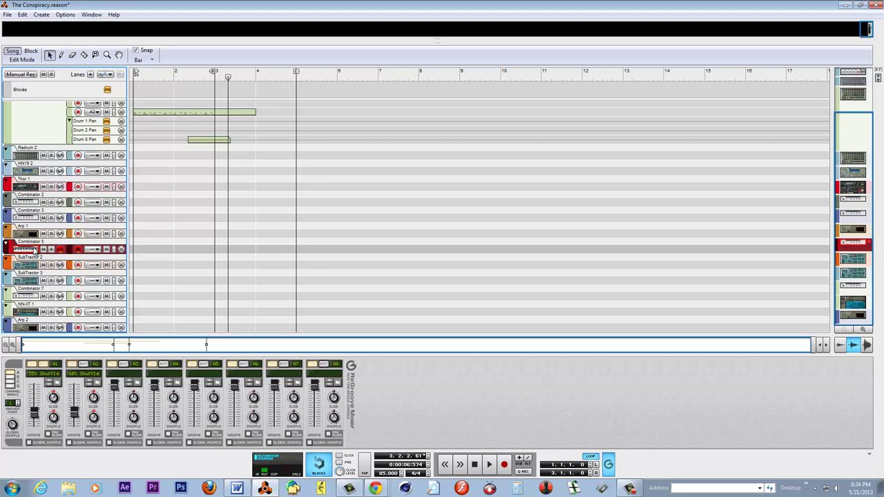
# Step: Shorten the drum track's note clip to two bars and delete the Drum 8 Pan automation clip
pyautogui.click(475, 465)
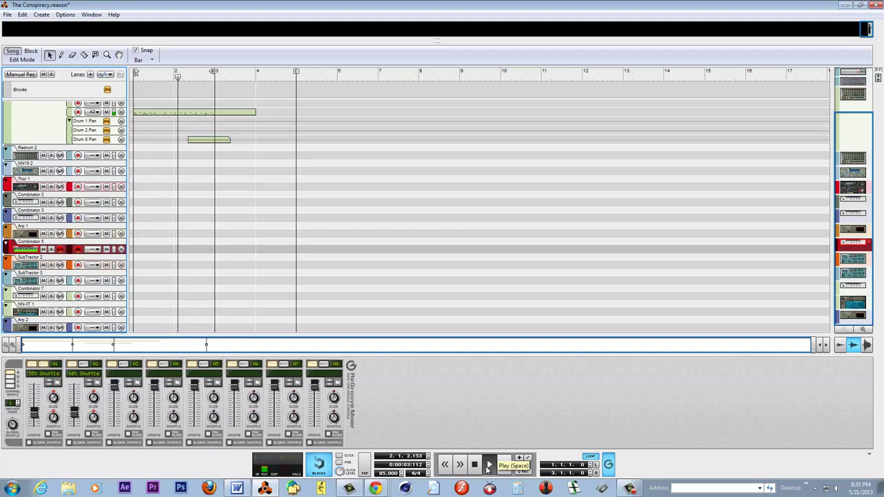
pyautogui.click(232, 114)
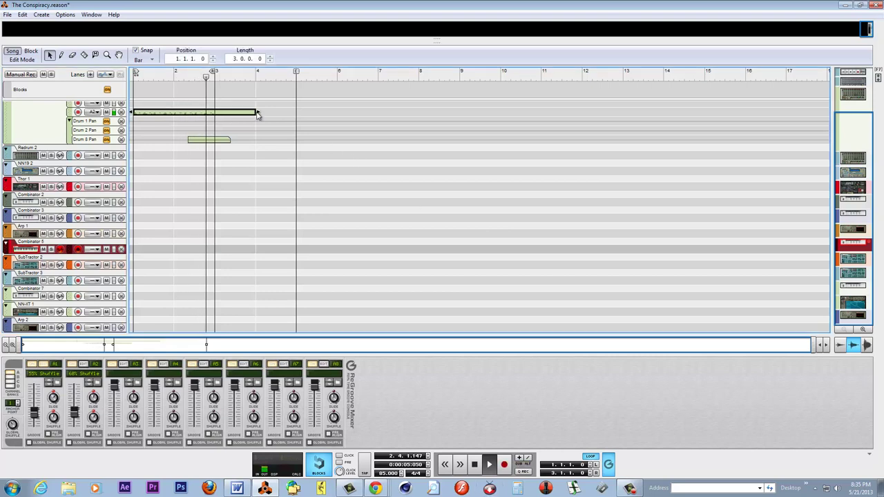
pyautogui.moveTo(256, 113); pyautogui.dragTo(215, 114)
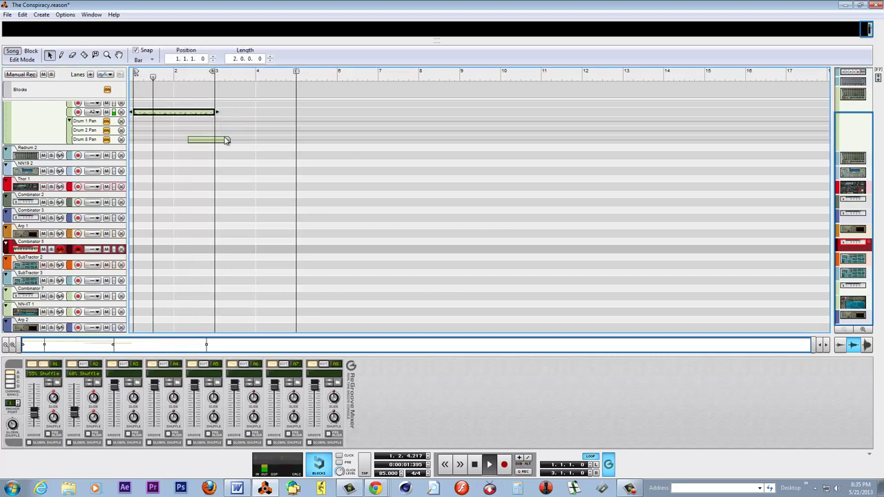
pyautogui.click(205, 140)
pyautogui.press('Delete')
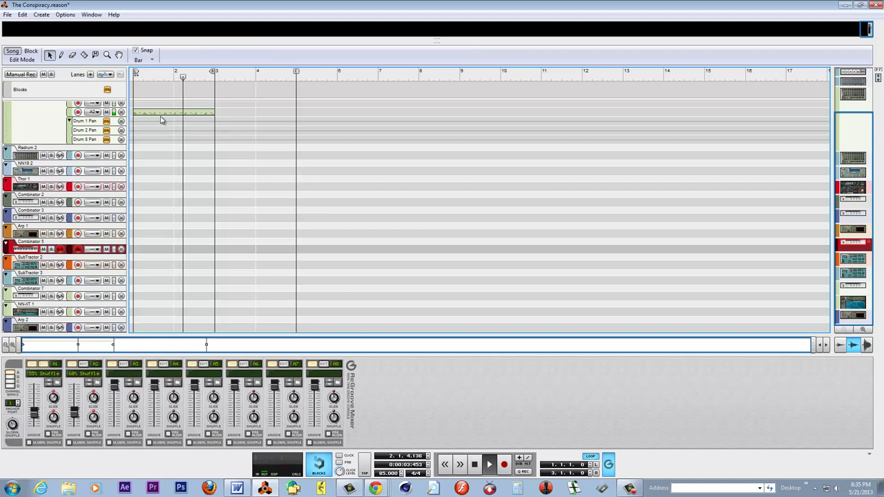
# Step: Duplicate the two-bar drum clip to bar 3 and extend the loop's end to bar 5
pyautogui.click(161, 114)
pyautogui.moveTo(158, 114); pyautogui.dragTo(245, 114)
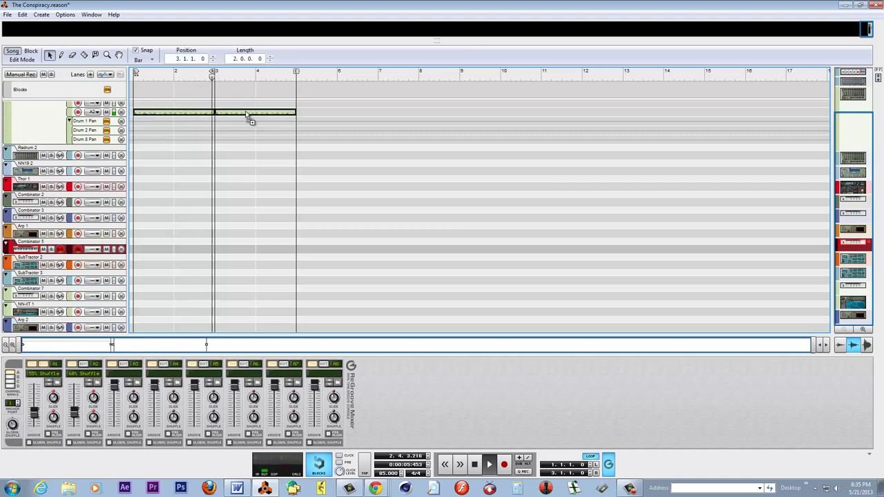
pyautogui.moveTo(216, 73); pyautogui.dragTo(296, 79)
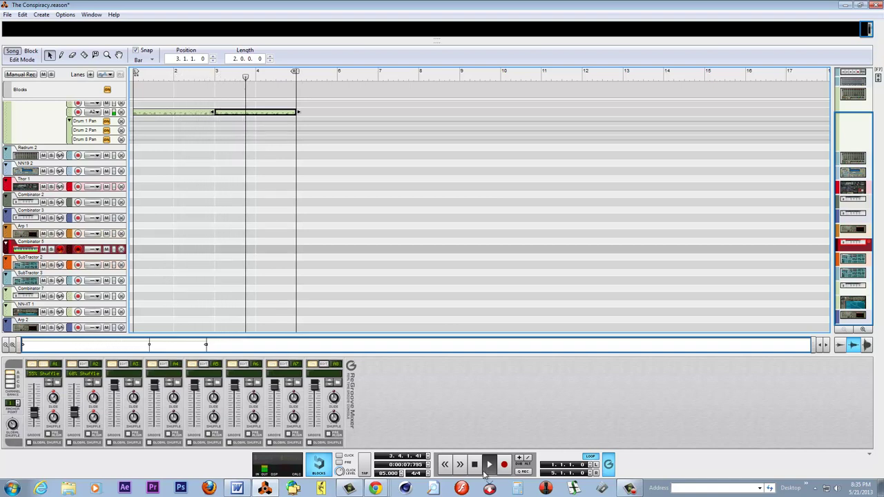
# Step: Record a four-bar part from the song start on the Combinator 5 track, including Rotary 1 and Rotary 2 automation
pyautogui.doubleClick(477, 472)
pyautogui.click(505, 467)
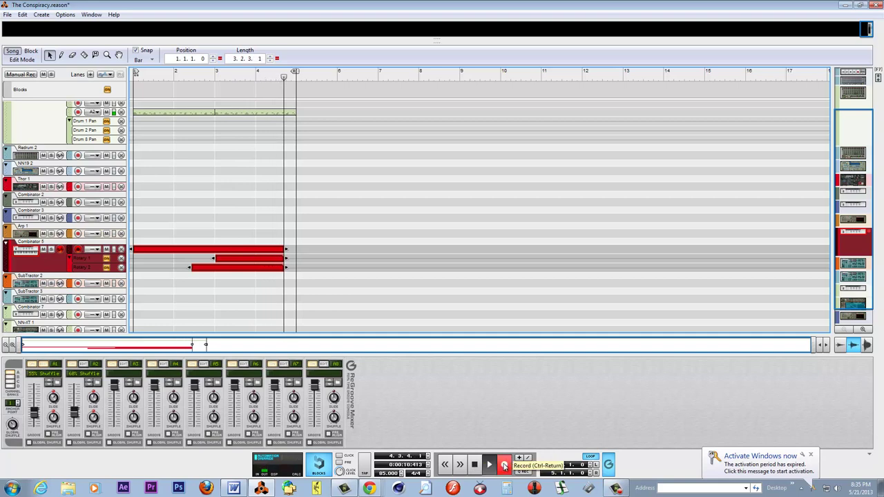
pyautogui.click(504, 467)
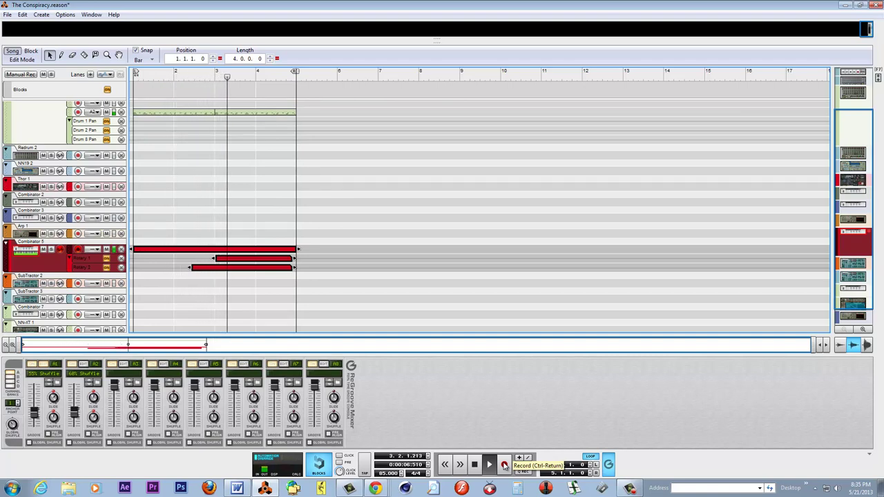
# Step: Turn off Snap and reveal the Combinator 5 device in an enlarged rack view above the sequencer
pyautogui.click(143, 53)
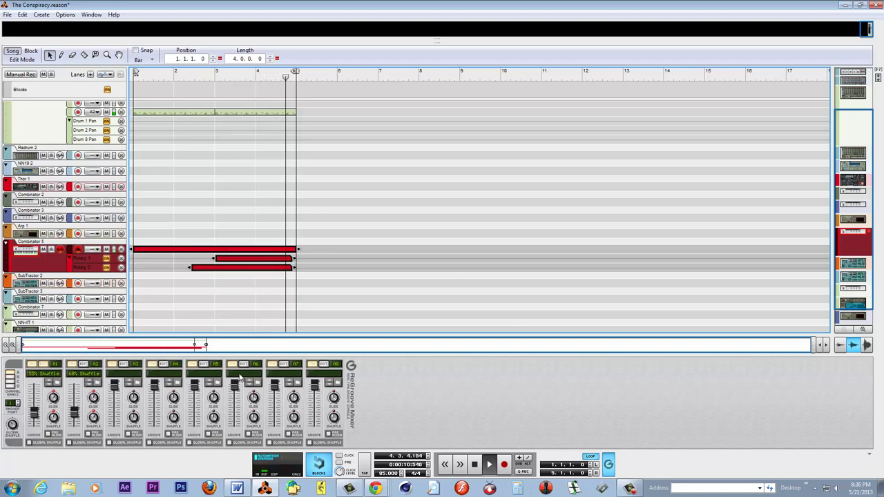
pyautogui.click(31, 258)
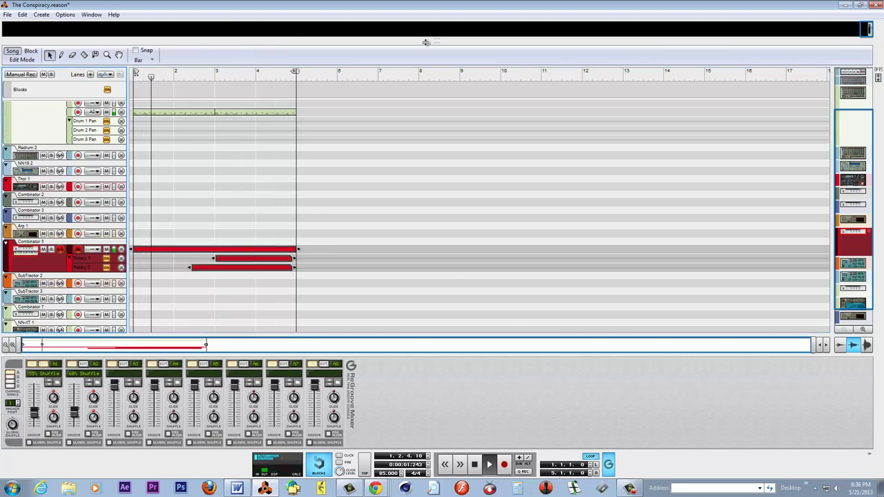
pyautogui.moveTo(331, 42); pyautogui.dragTo(472, 250)
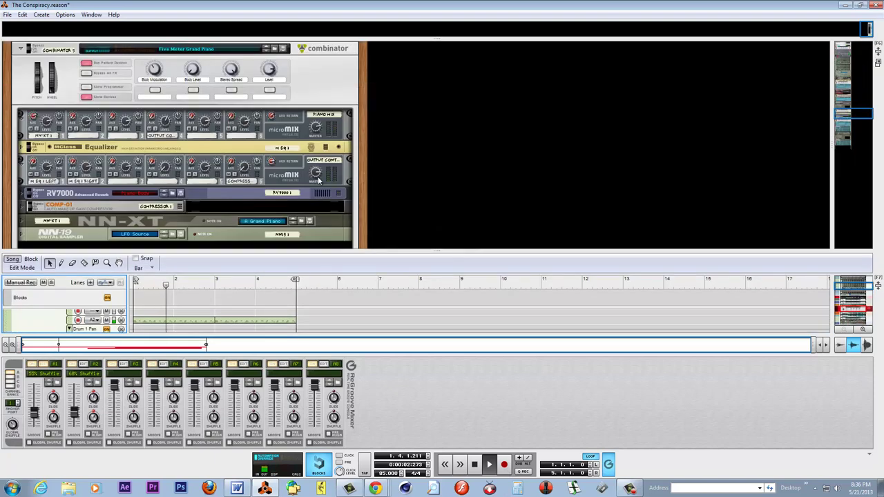
# Step: Show the Combinator 5 programmer and overdub another pass onto its four-bar recording
pyautogui.click(87, 88)
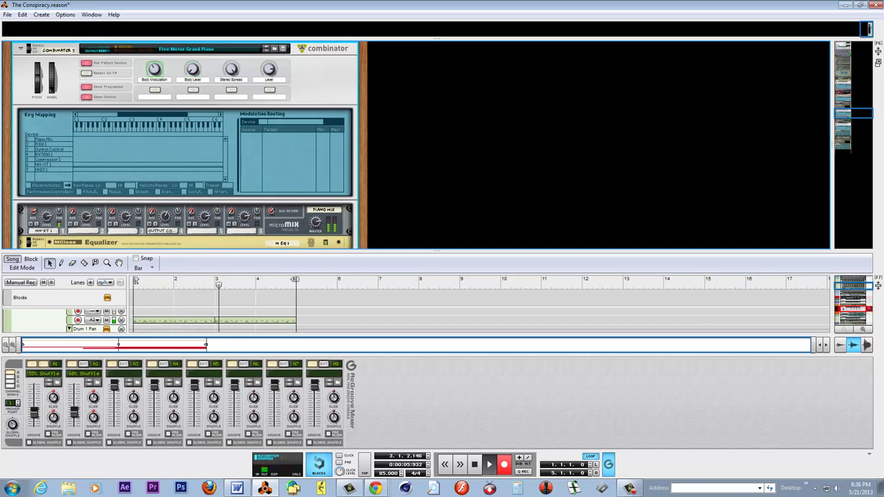
pyautogui.click(505, 467)
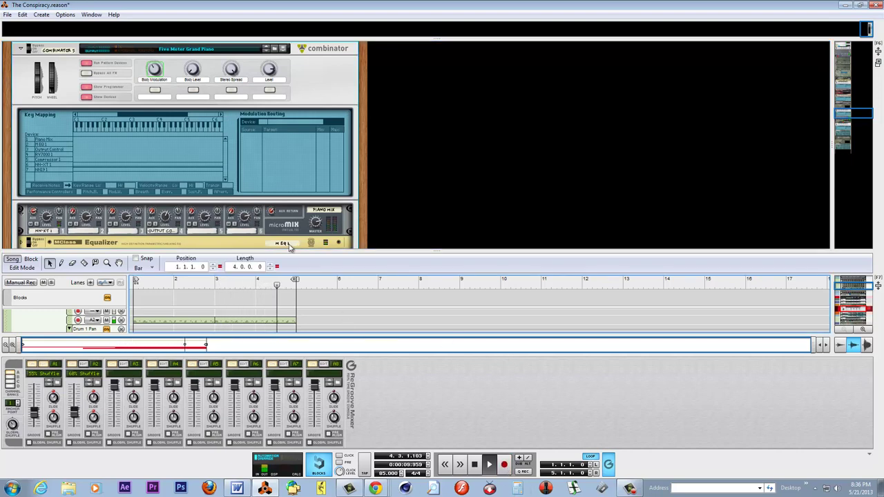
pyautogui.moveTo(294, 250); pyautogui.dragTo(296, 42)
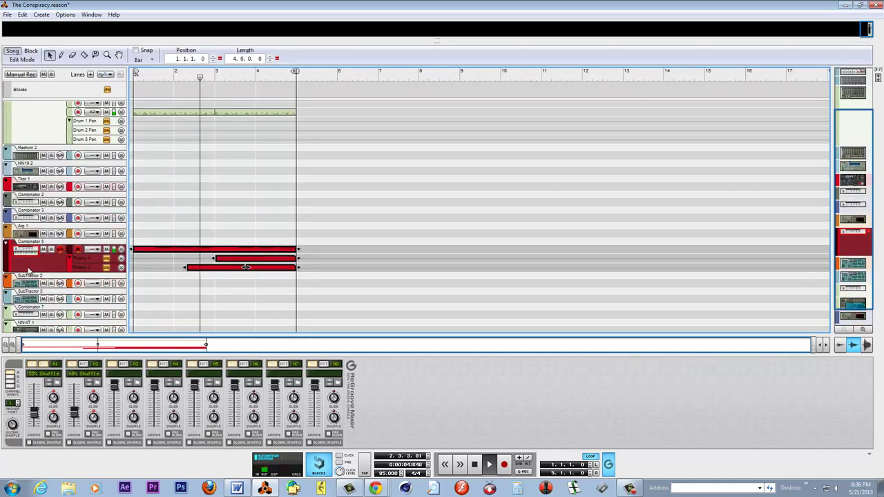
# Step: Record a four-bar part on the Arp 1 track with its RPG-8 arpeggiator shown in the rack
pyautogui.click(31, 227)
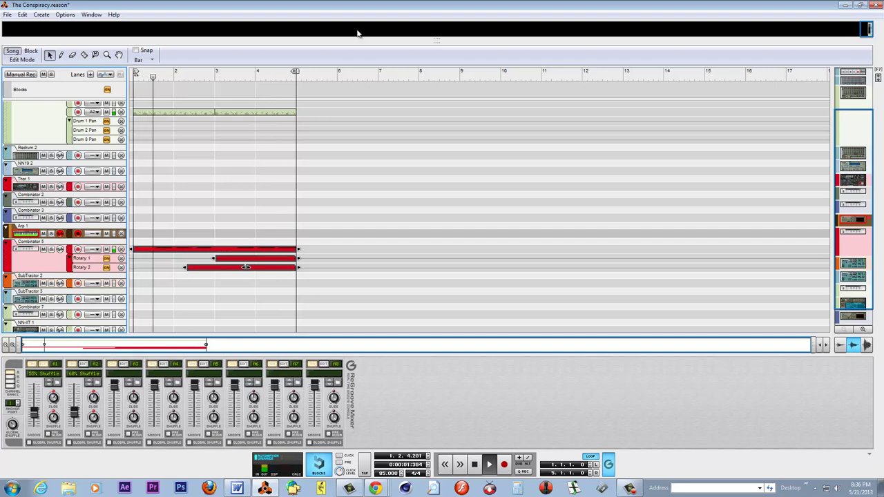
pyautogui.moveTo(339, 41); pyautogui.dragTo(349, 251)
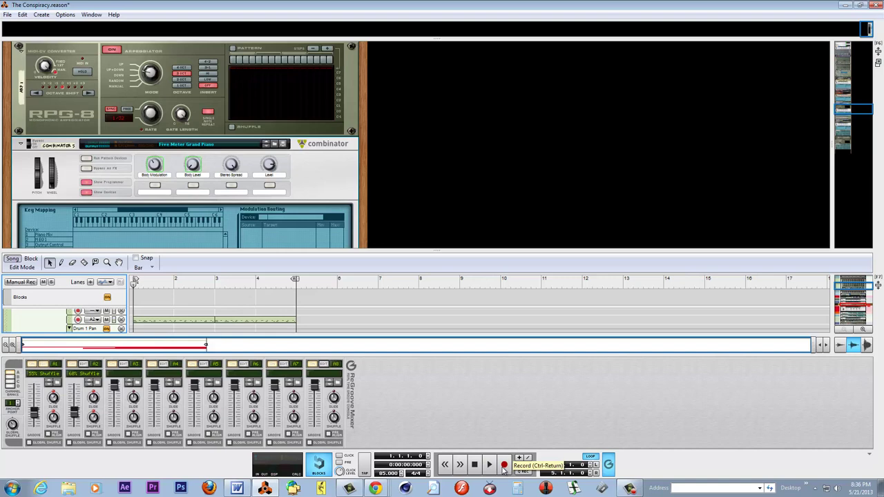
pyautogui.click(504, 467)
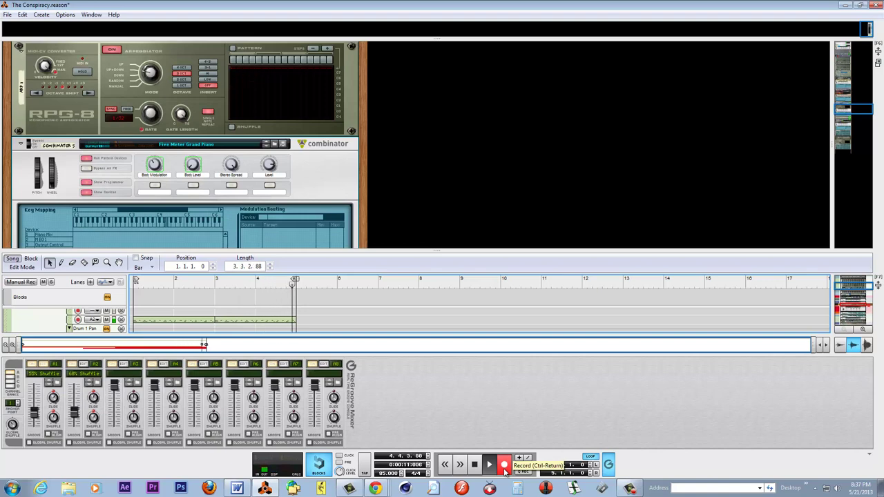
pyautogui.click(505, 467)
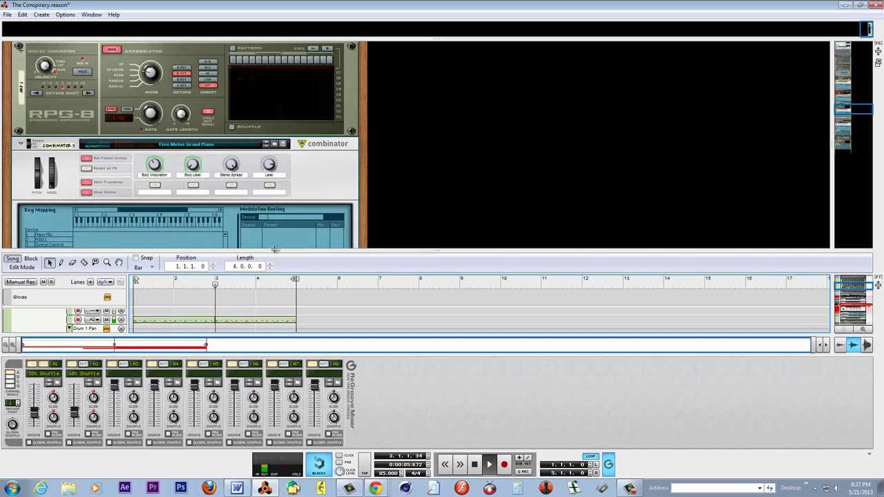
# Step: Audition the NN19 2, Thor 1, Combinator 2 and Combinator 3 instruments with both the rack and sequencer in view
pyautogui.moveTo(271, 251); pyautogui.dragTo(266, 127)
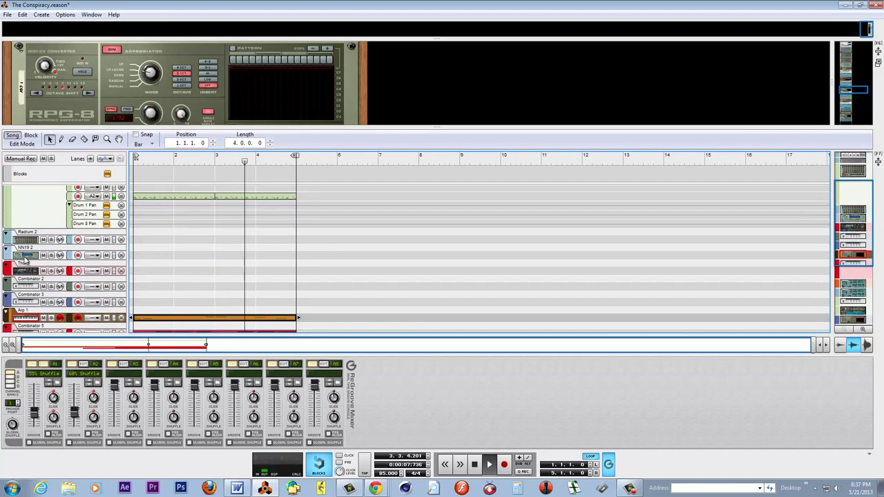
pyautogui.click(26, 258)
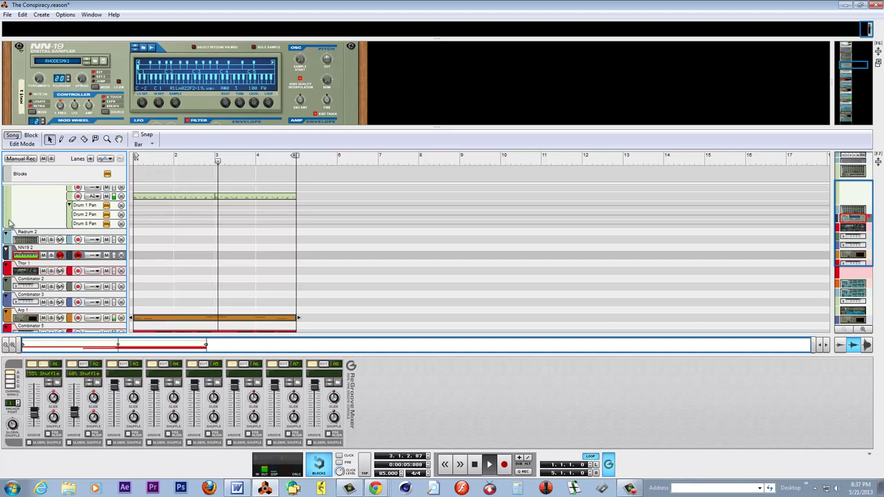
pyautogui.click(32, 274)
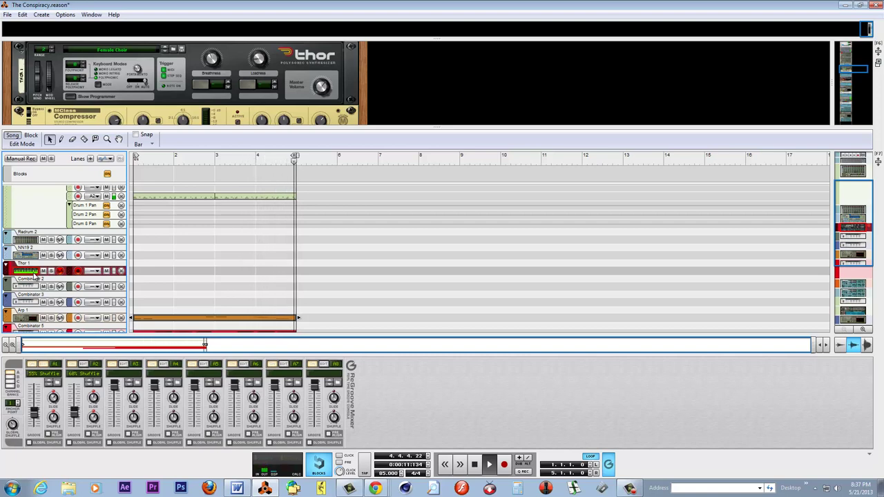
pyautogui.click(476, 468)
pyautogui.click(31, 291)
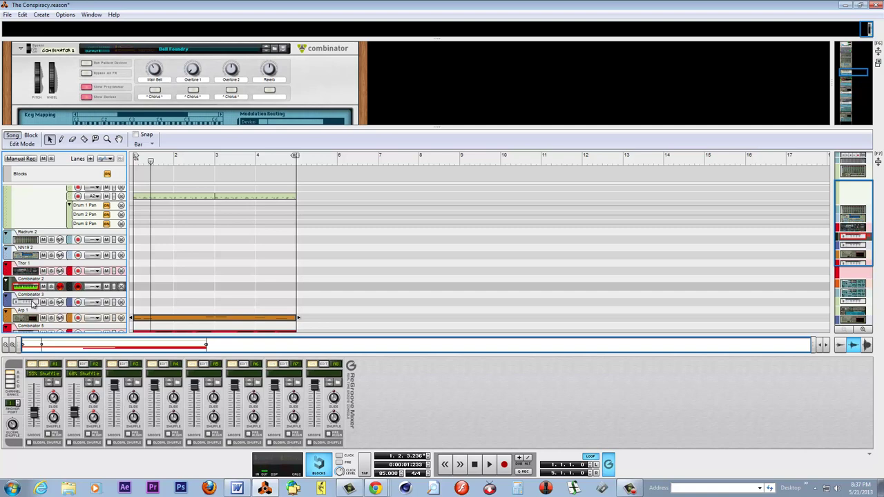
pyautogui.click(31, 303)
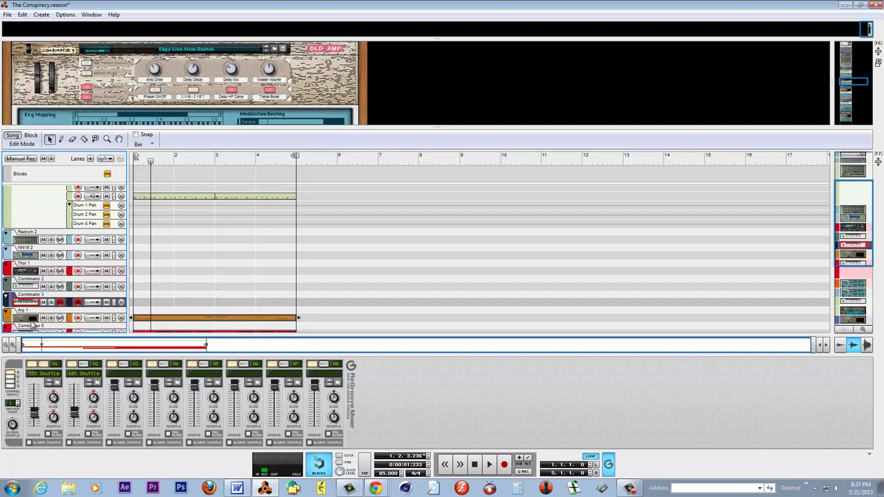
# Step: Audition the SubTractor 2, SubTractor 3 and Combinator 7 instruments further down the track list
pyautogui.scroll(-2, 35, 321)
pyautogui.scroll(-2, 61, 309)
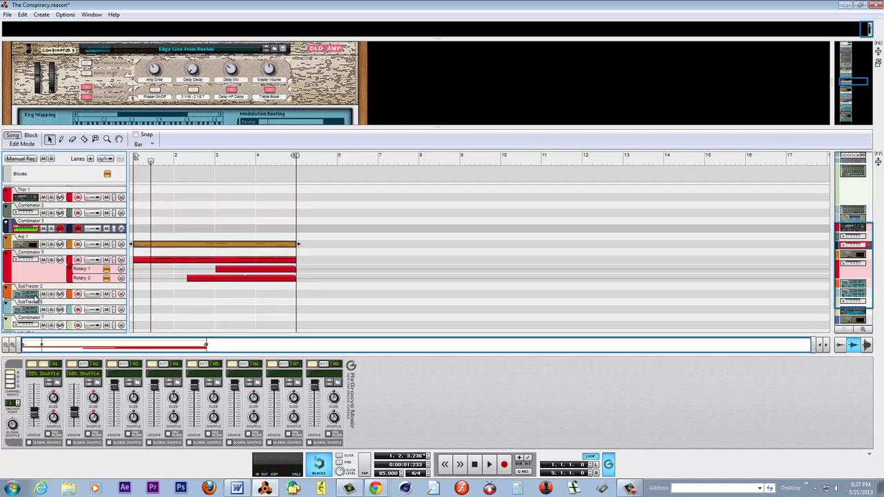
pyautogui.click(35, 297)
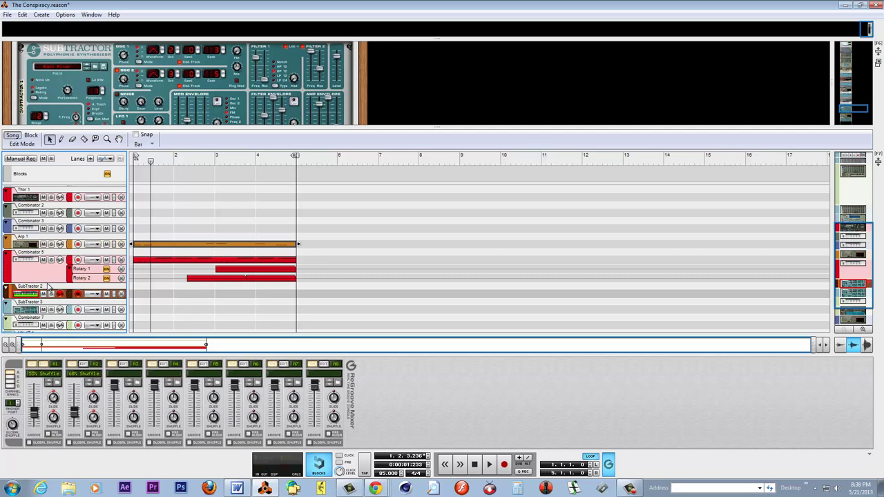
pyautogui.click(30, 311)
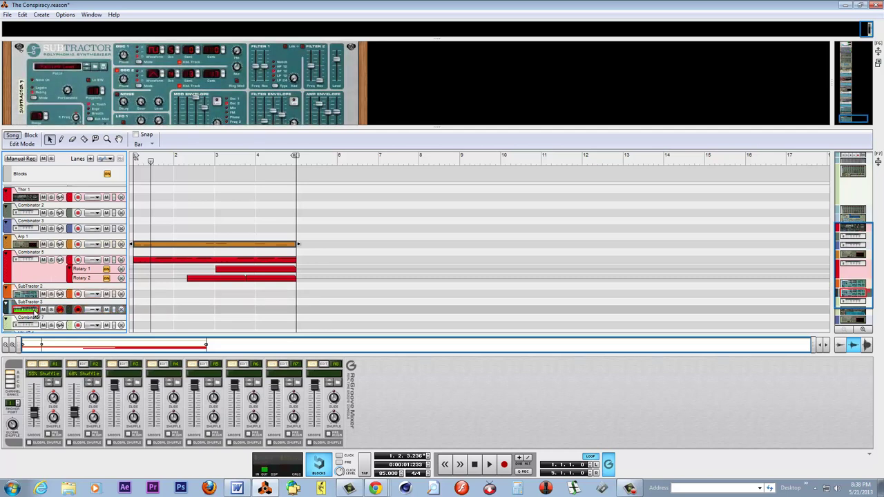
pyautogui.click(30, 297)
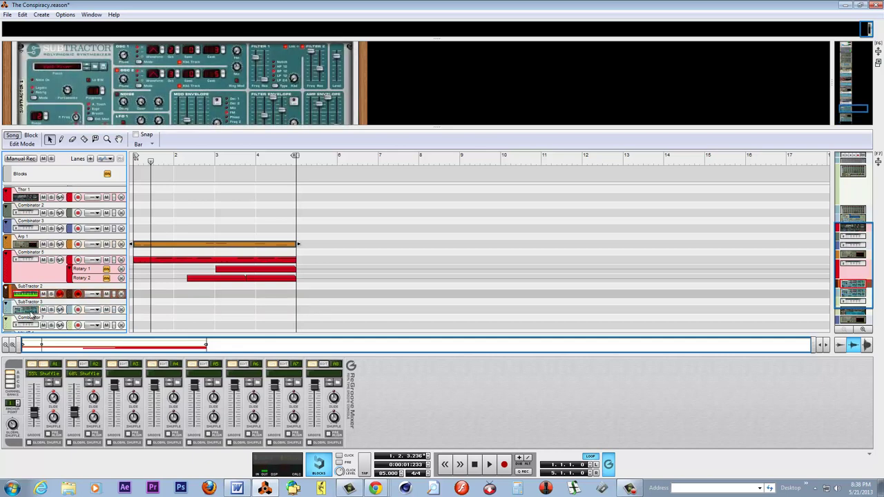
pyautogui.click(31, 327)
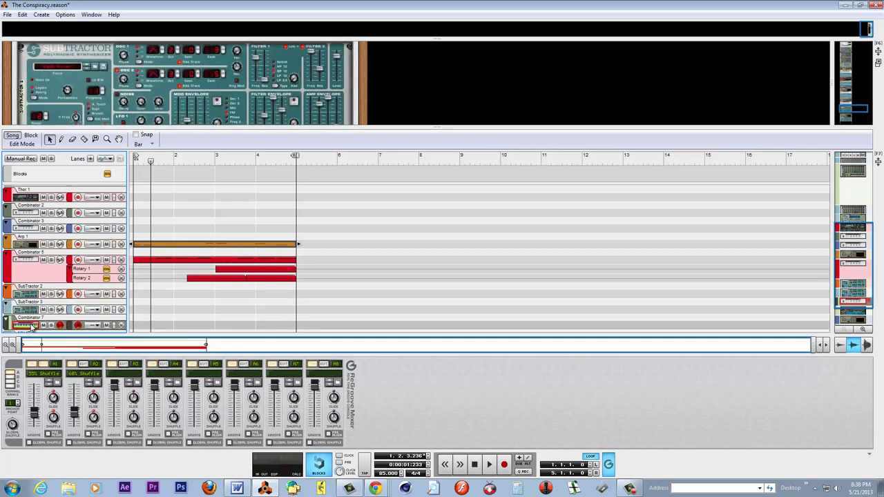
pyautogui.scroll(-2, 109, 291)
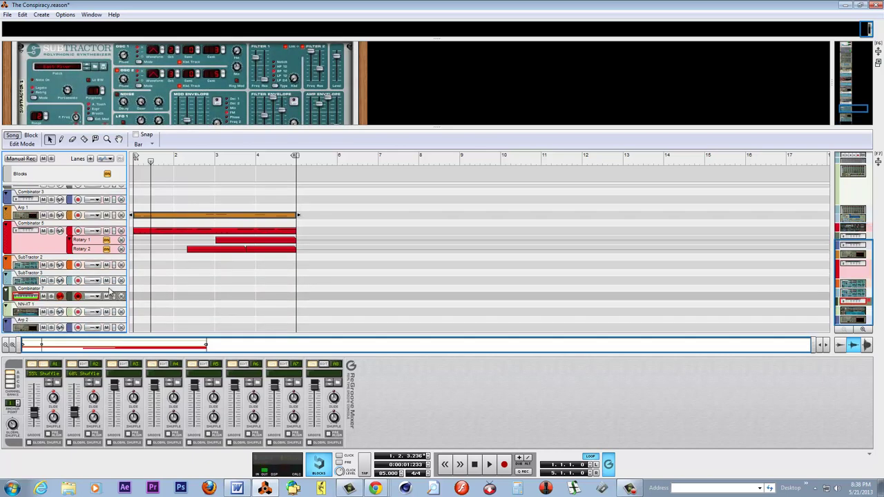
# Step: Select the NN-XT 1 track and play the four-bar loop from the start
pyautogui.click(31, 315)
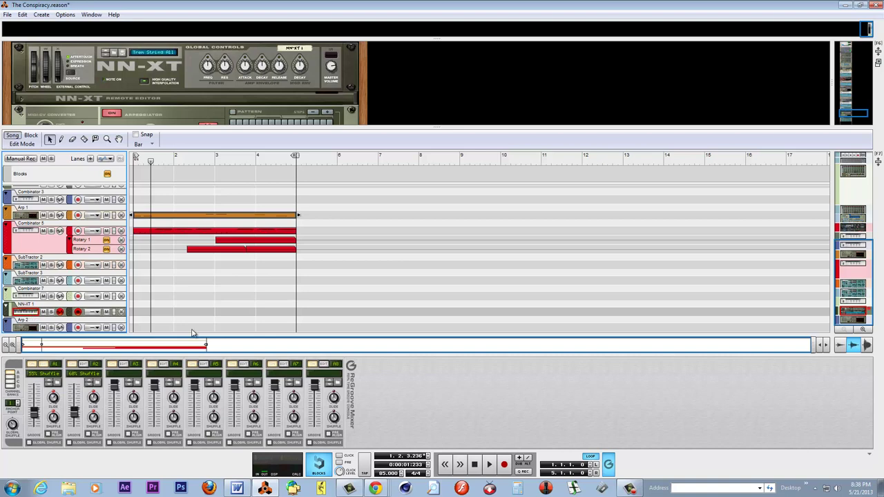
pyautogui.click(475, 465)
pyautogui.click(489, 464)
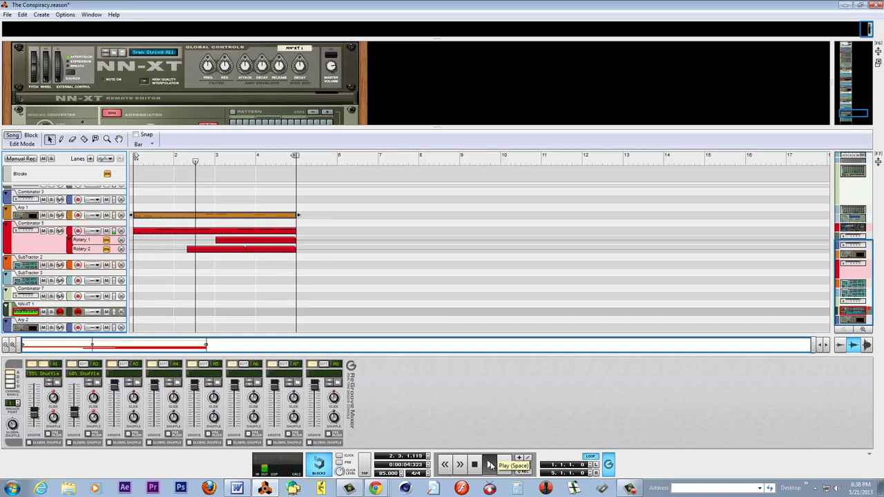
pyautogui.click(474, 465)
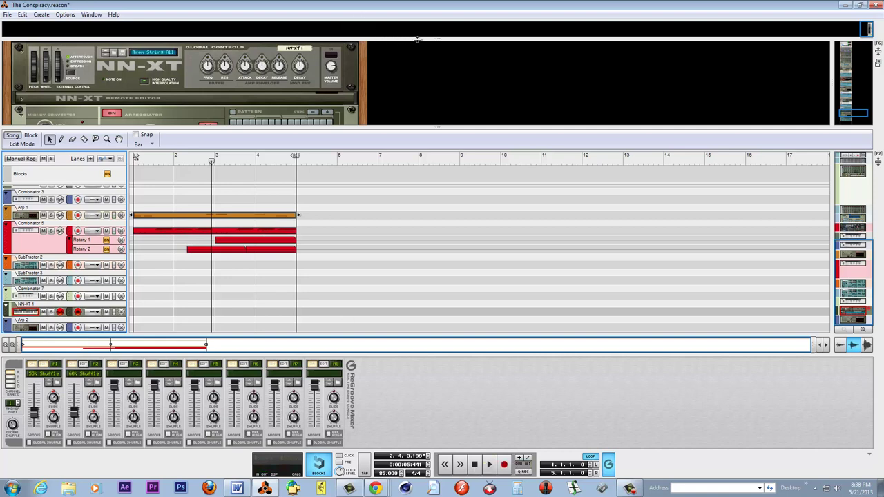
pyautogui.moveTo(418, 39); pyautogui.dragTo(457, 256)
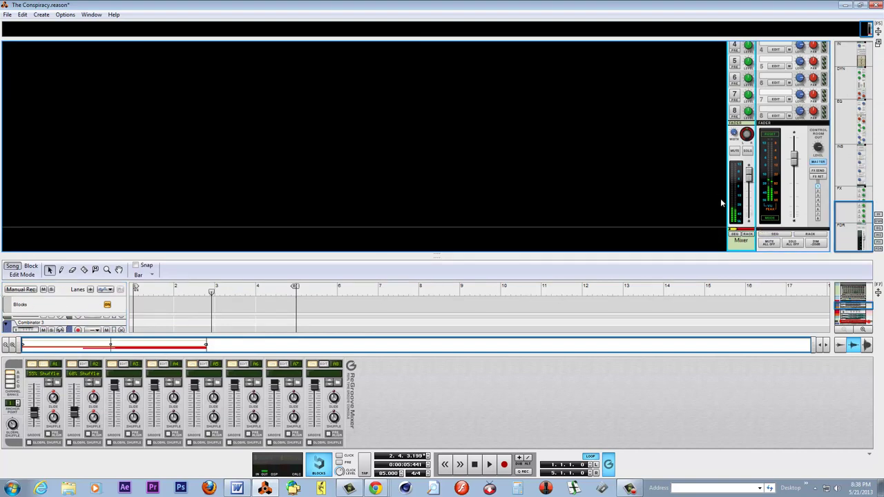
pyautogui.click(748, 234)
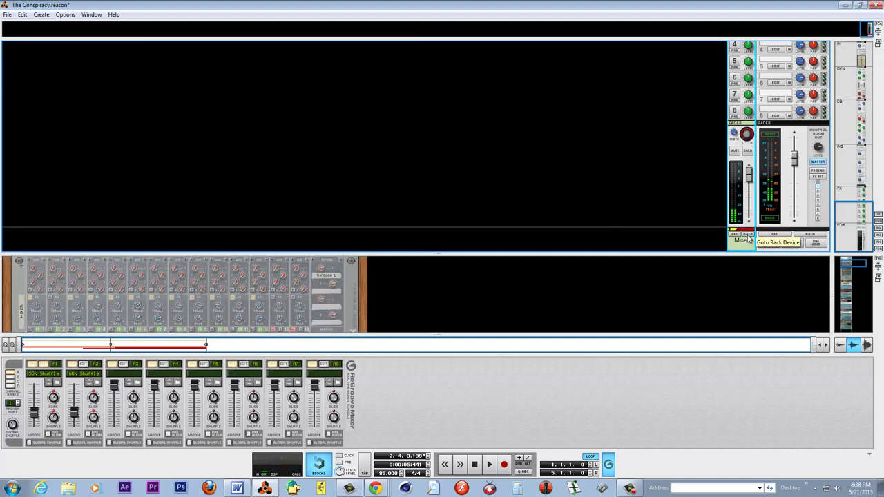
pyautogui.moveTo(524, 254); pyautogui.dragTo(525, 88)
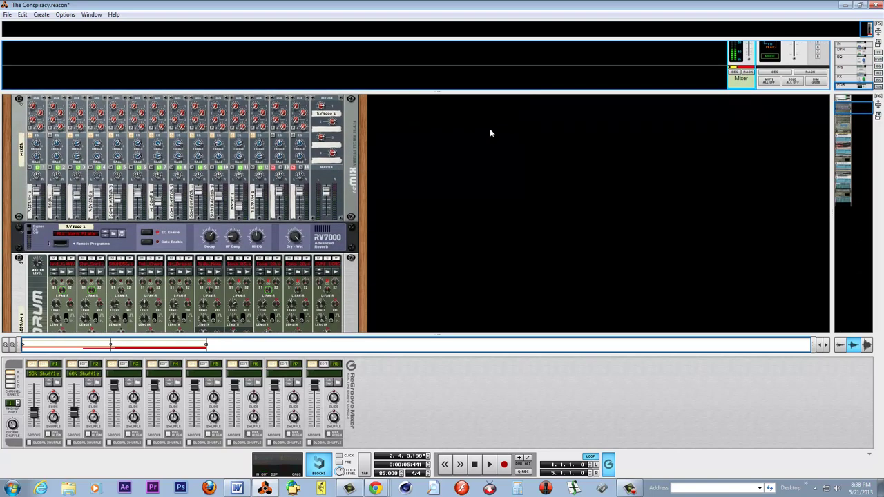
pyautogui.click(244, 201)
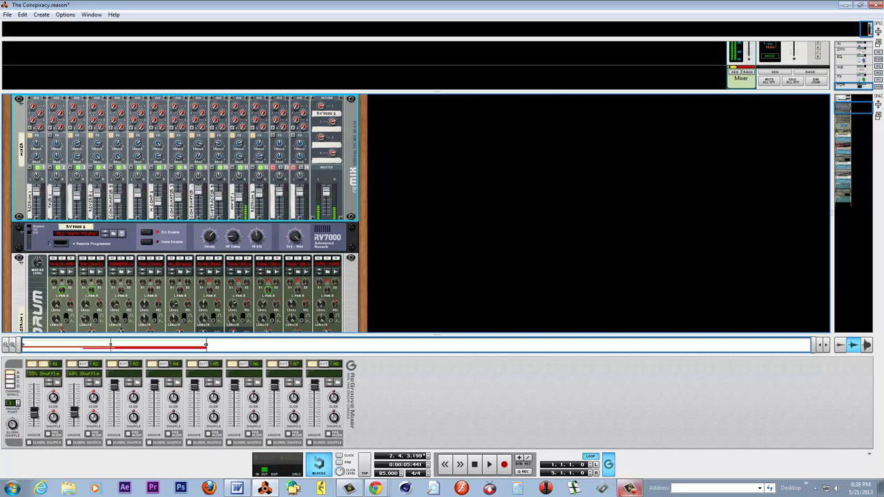
# Step: Play the loop to check the mix on the rack Mixer, and return the song position to the start
pyautogui.click(478, 471)
pyautogui.press('space')
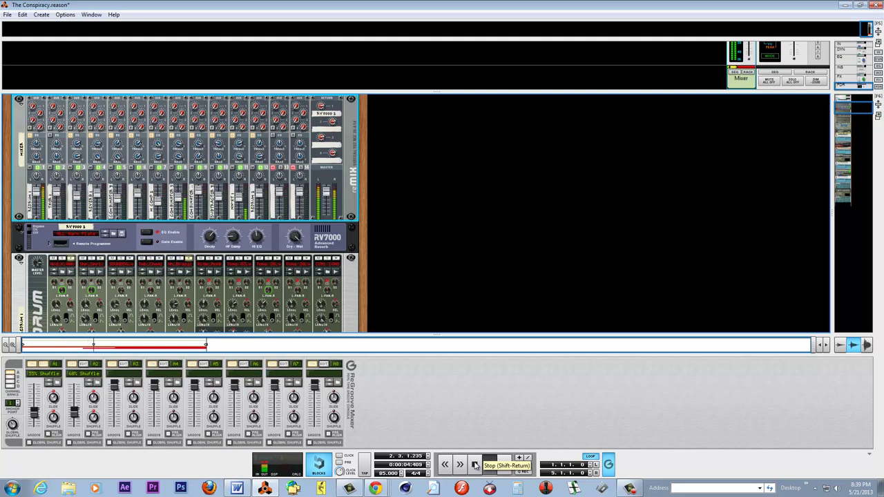
pyautogui.click(475, 464)
pyautogui.click(475, 464)
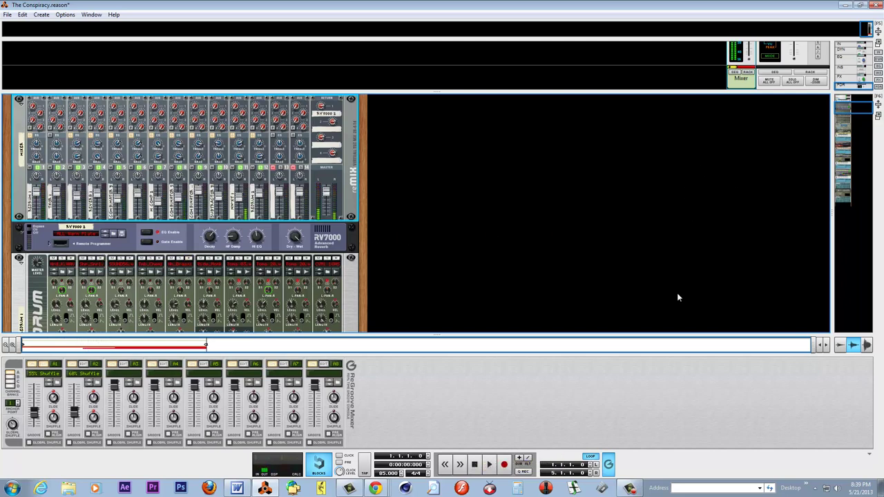
# Step: Combine the NN-XT 1 strings sampler into its own Combinator and show the Combinator's programmer
pyautogui.click(857, 114)
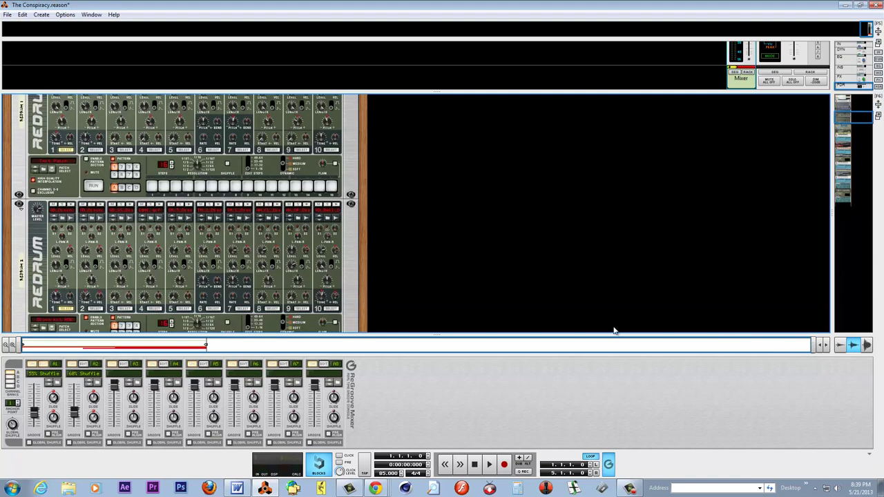
pyautogui.moveTo(360, 335); pyautogui.dragTo(373, 143)
pyautogui.scroll(-1, 179, 266)
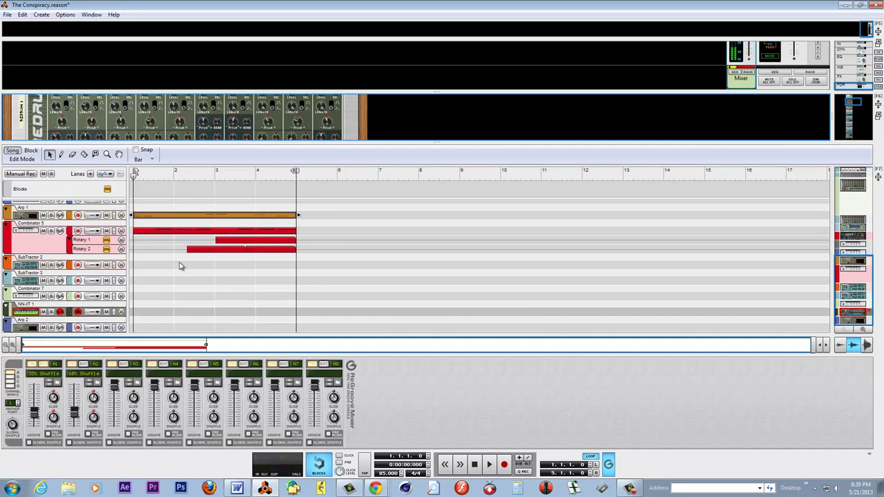
pyautogui.click(31, 310)
pyautogui.moveTo(143, 143); pyautogui.dragTo(154, 264)
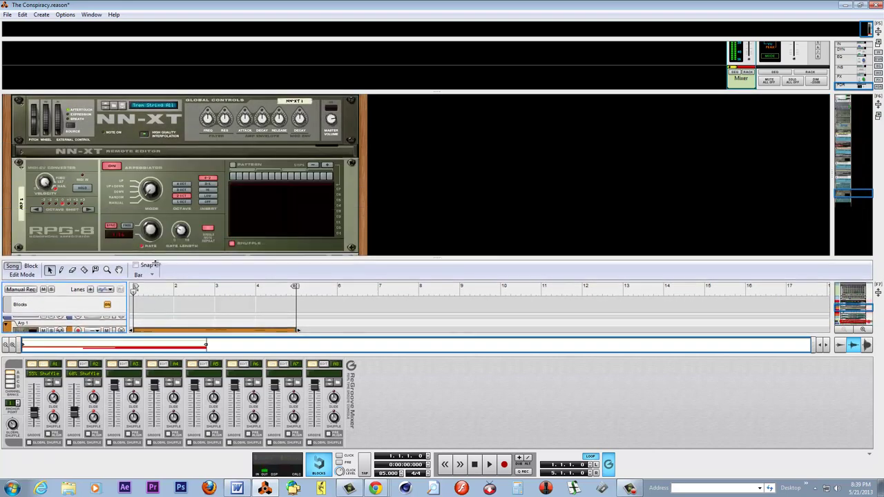
pyautogui.rightClick(140, 119)
pyautogui.click(205, 142)
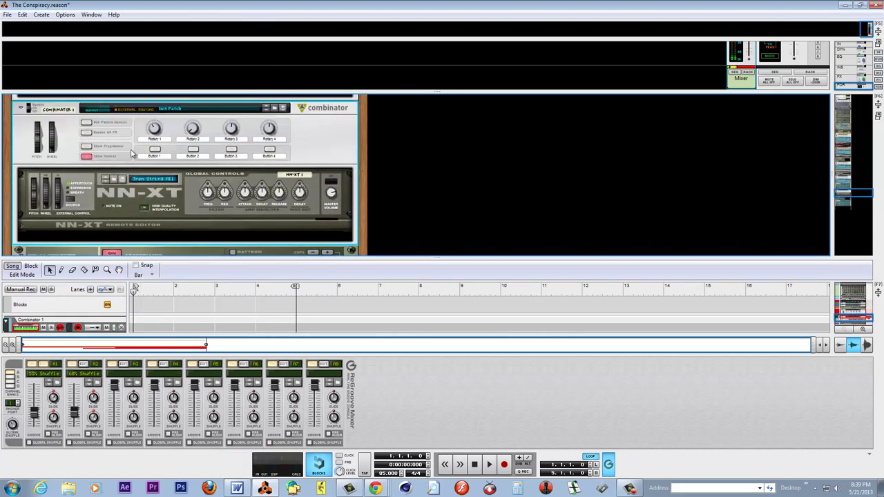
pyautogui.click(86, 146)
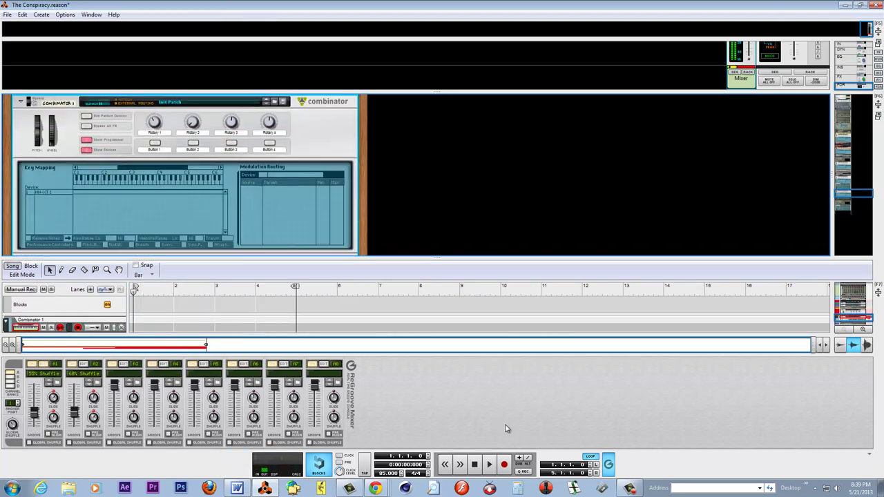
# Step: Record a four-bar part with Rotary 1 and Rotary 2 automation on the Combinator 1 track, and stop playback
pyautogui.click(503, 466)
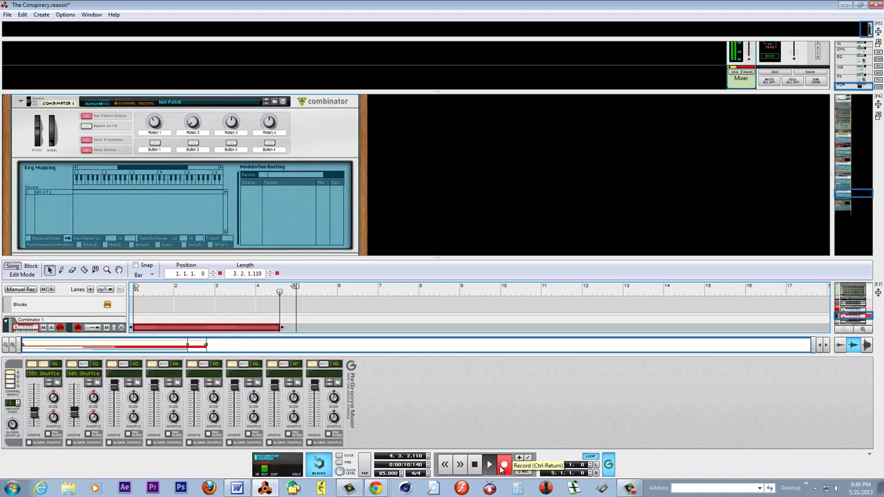
pyautogui.click(502, 469)
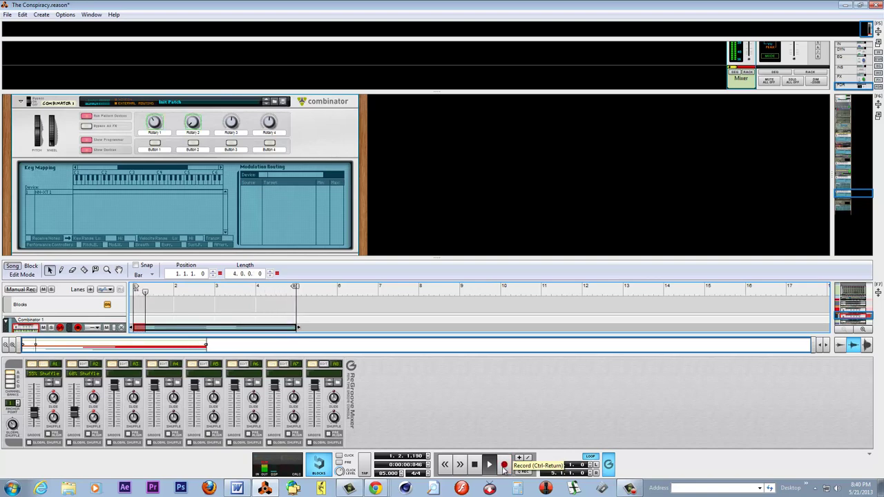
pyautogui.click(475, 465)
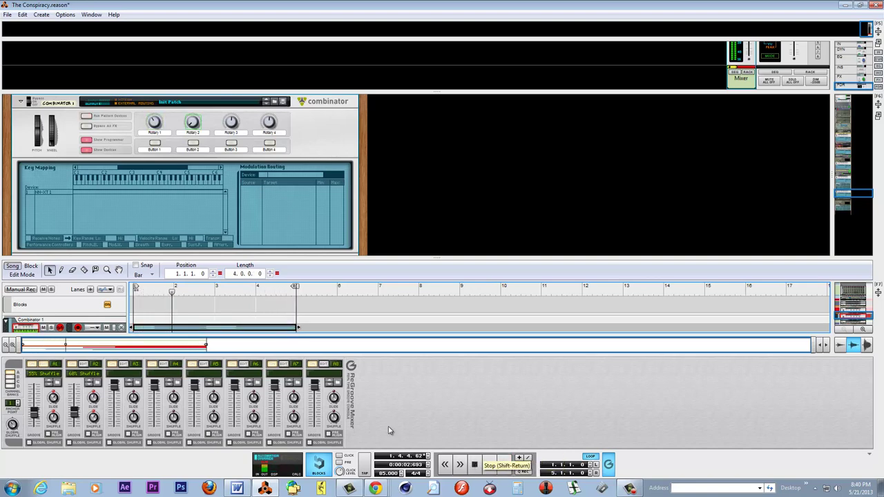
# Step: Audition the SubTractor 3 and Combinator 7 instruments with the full sequencer track list in view
pyautogui.moveTo(120, 259); pyautogui.dragTo(126, 66)
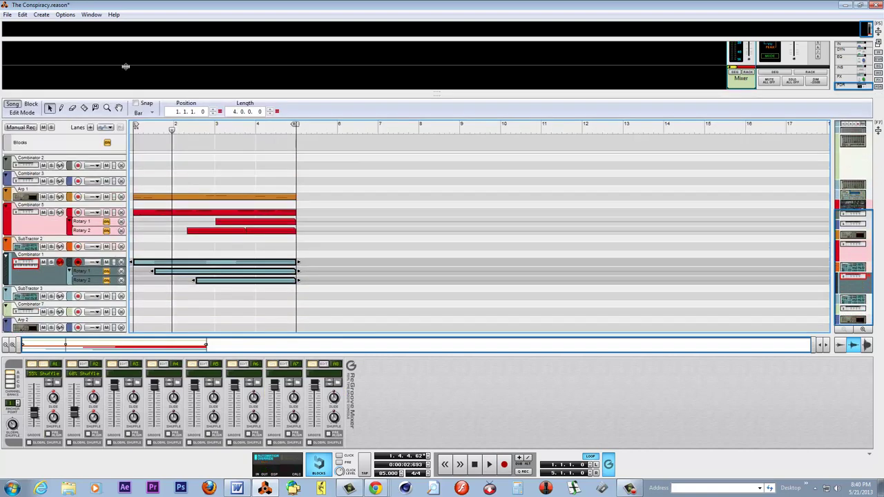
pyautogui.click(34, 299)
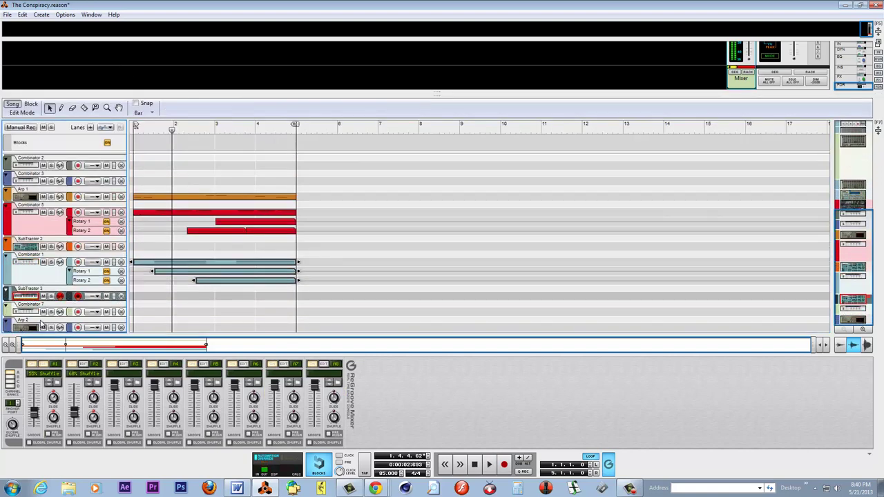
pyautogui.click(35, 315)
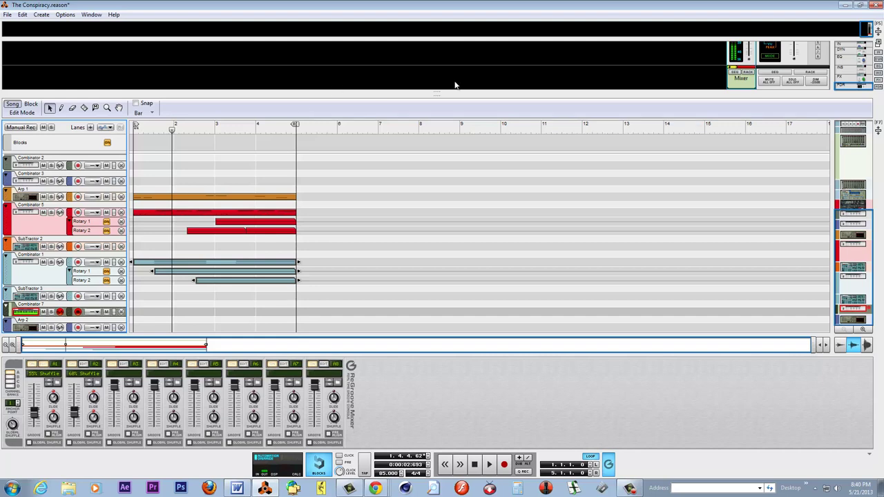
# Step: Examine the SubTractor inside Combinator 7 and the channel faders of the rack Mixer
pyautogui.moveTo(444, 93); pyautogui.dragTo(472, 336)
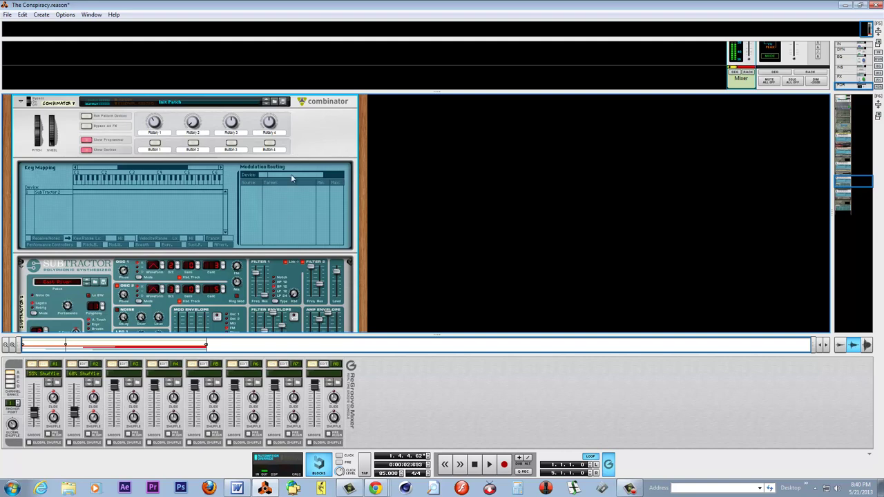
pyautogui.scroll(-3, 291, 177)
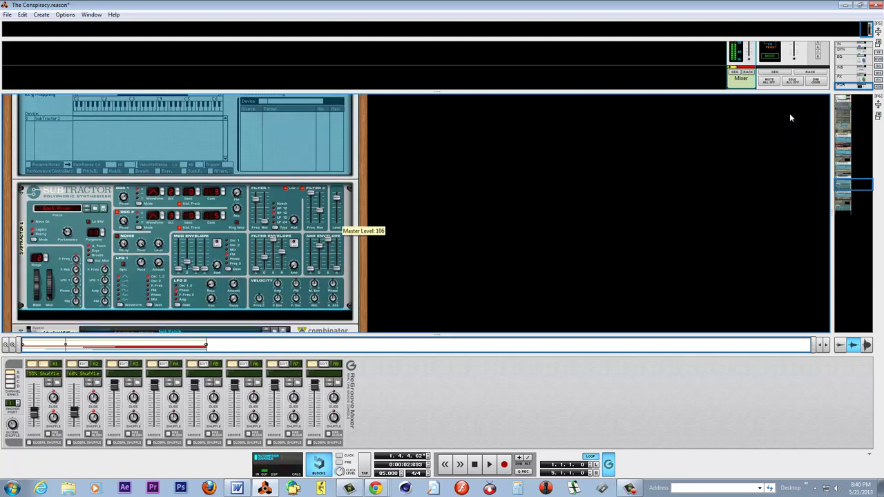
pyautogui.click(750, 74)
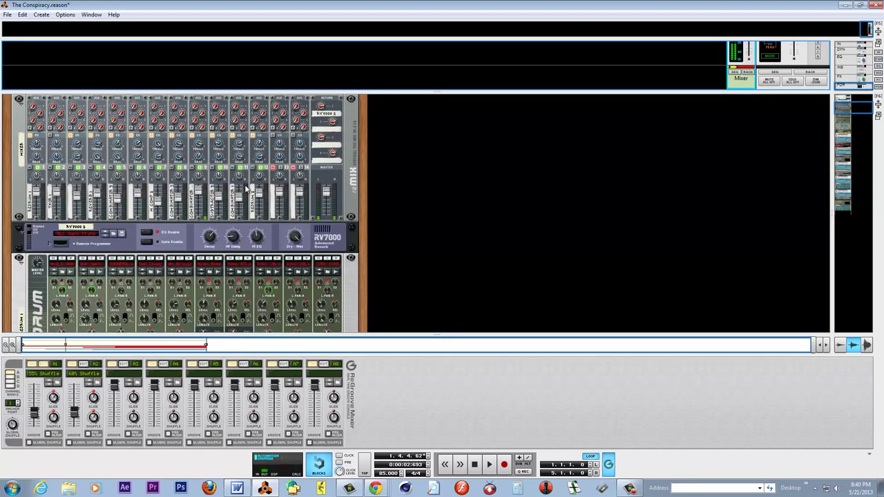
pyautogui.click(220, 201)
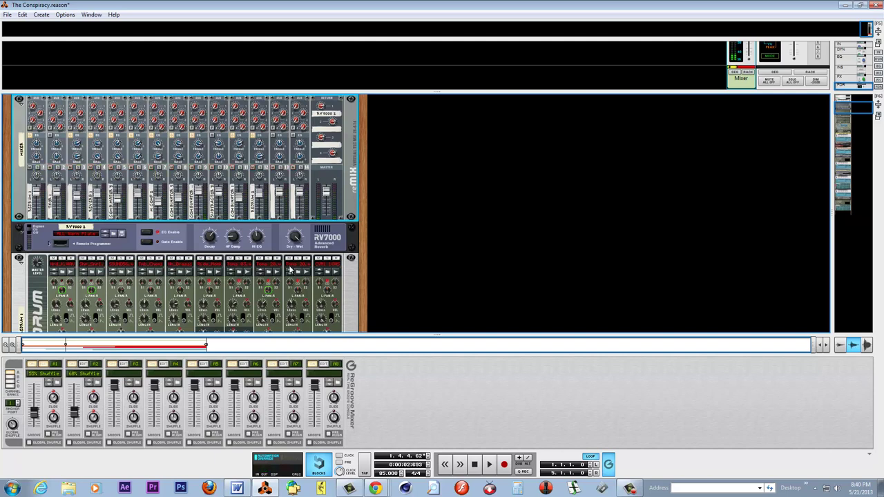
# Step: Audition the SubTractor 3 and Arp 2 tracks in the sequencer, and select the Combinator 1 track
pyautogui.scroll(-3, 290, 270)
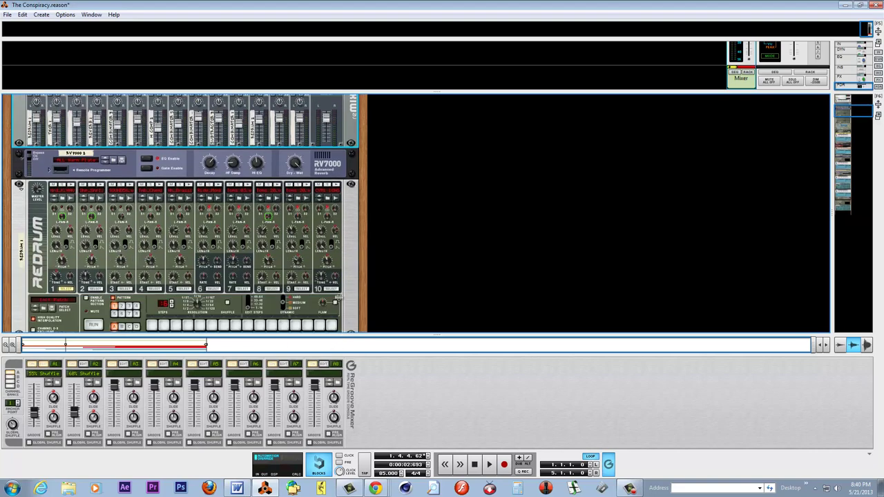
pyautogui.press('F7')
pyautogui.scroll(-4, 41, 297)
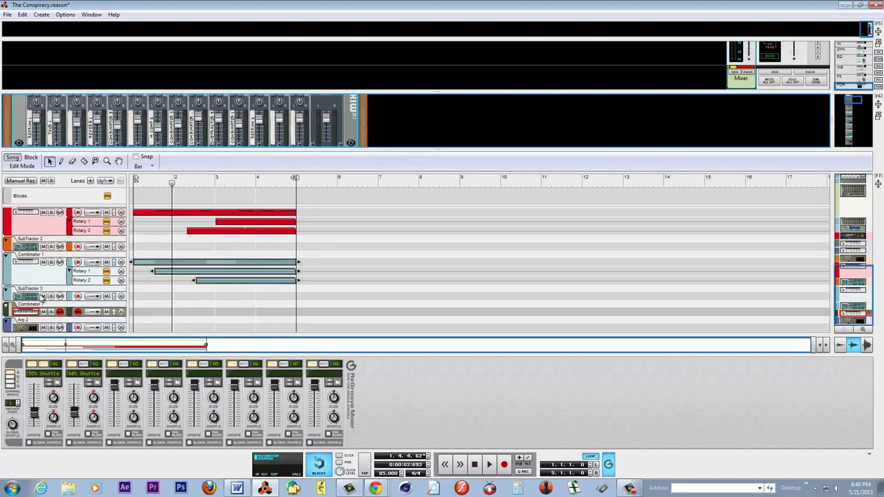
pyautogui.click(40, 298)
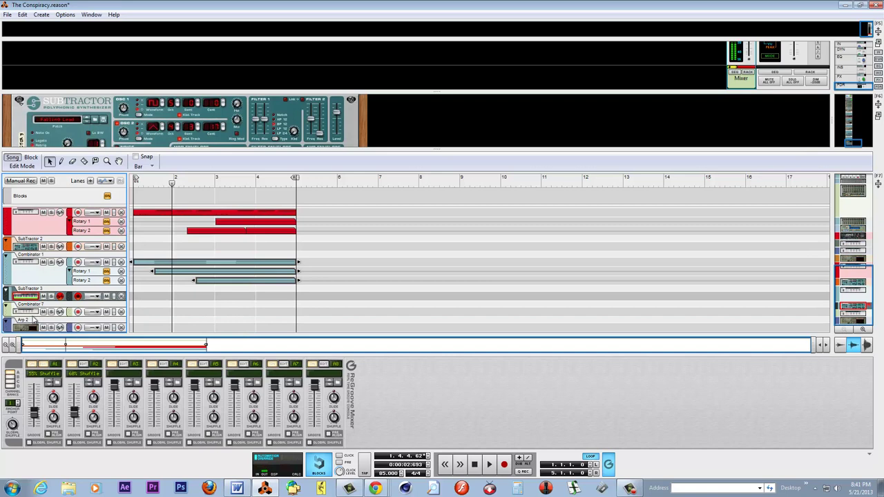
pyautogui.click(35, 328)
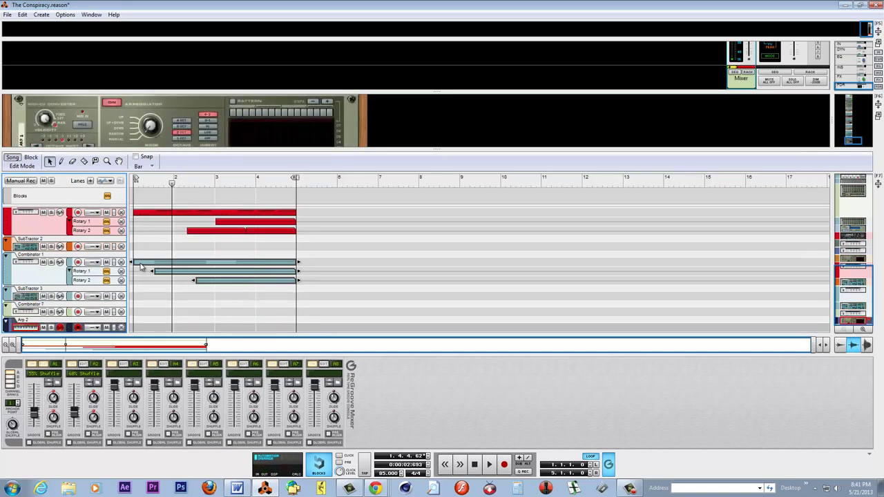
pyautogui.click(157, 290)
pyautogui.click(45, 277)
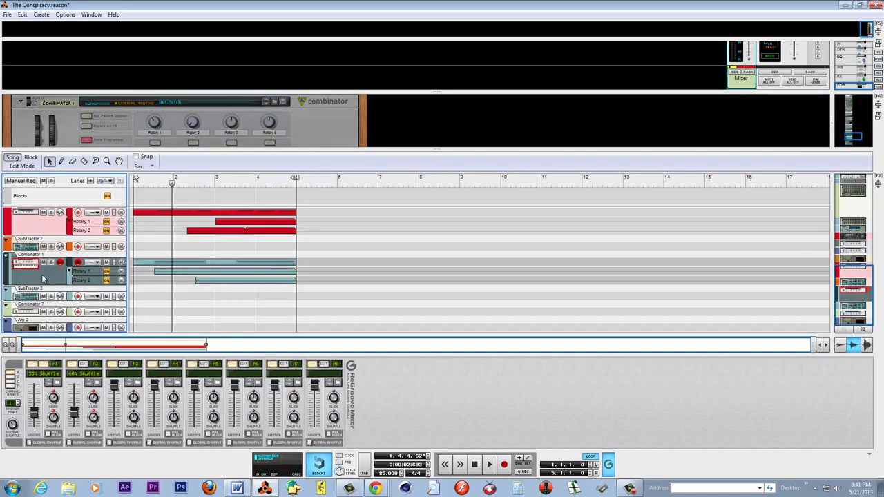
# Step: Audition NN19 2 and Thor 1, and delete the Thor 1 track together with its device
pyautogui.scroll(1, 863, 287)
pyautogui.moveTo(863, 285); pyautogui.dragTo(863, 241)
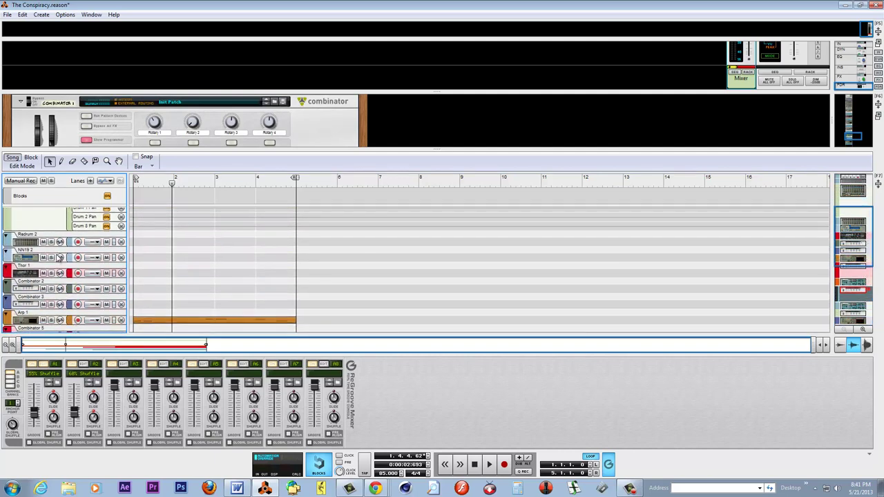
pyautogui.click(33, 258)
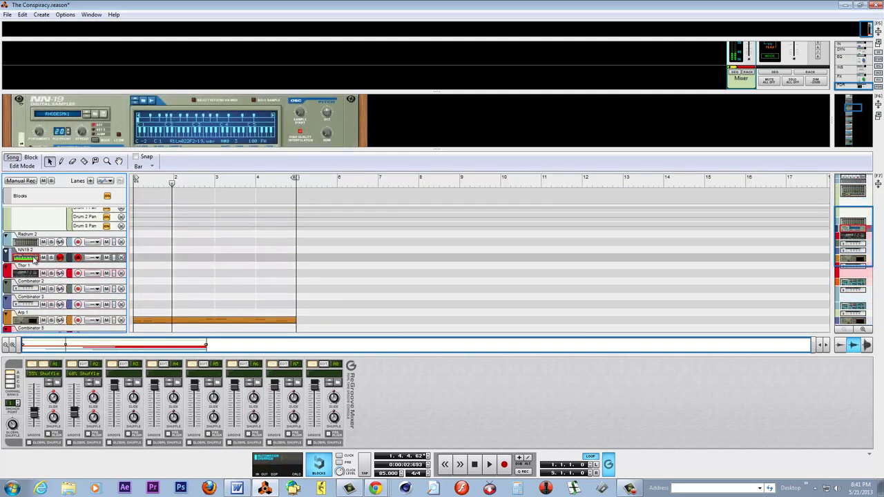
pyautogui.click(31, 276)
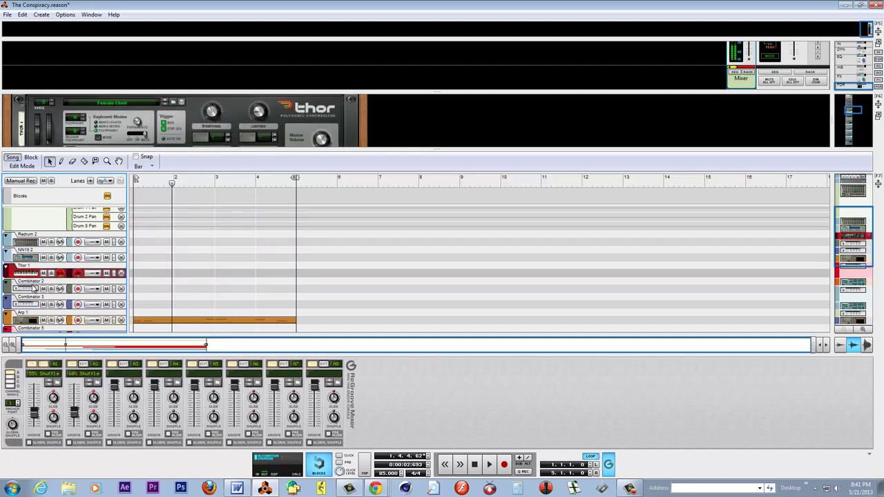
pyautogui.press('Delete')
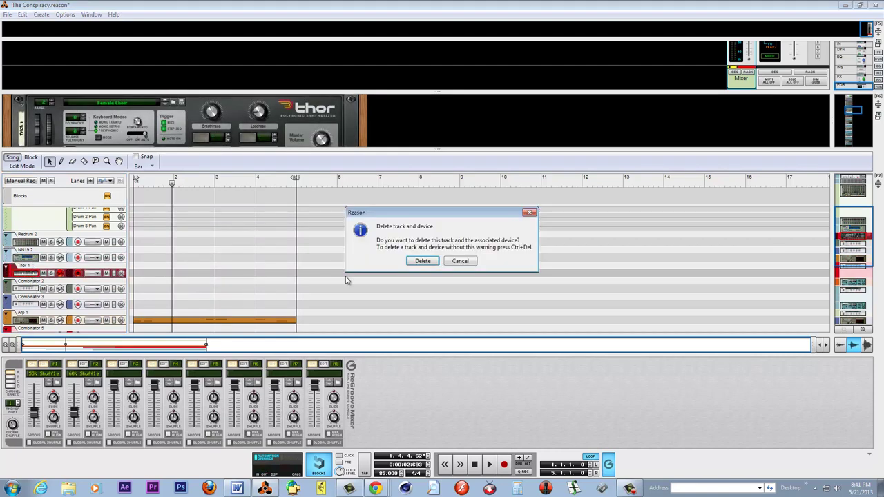
pyautogui.click(423, 261)
pyautogui.click(29, 259)
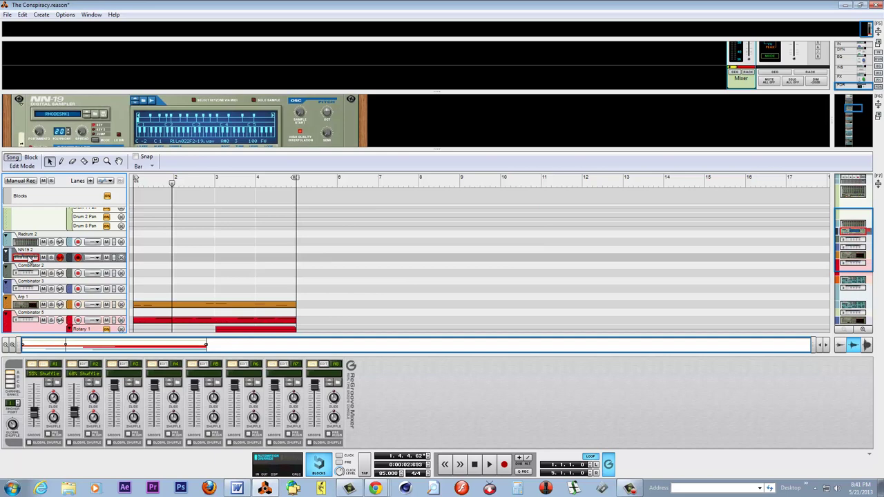
pyautogui.press('Delete')
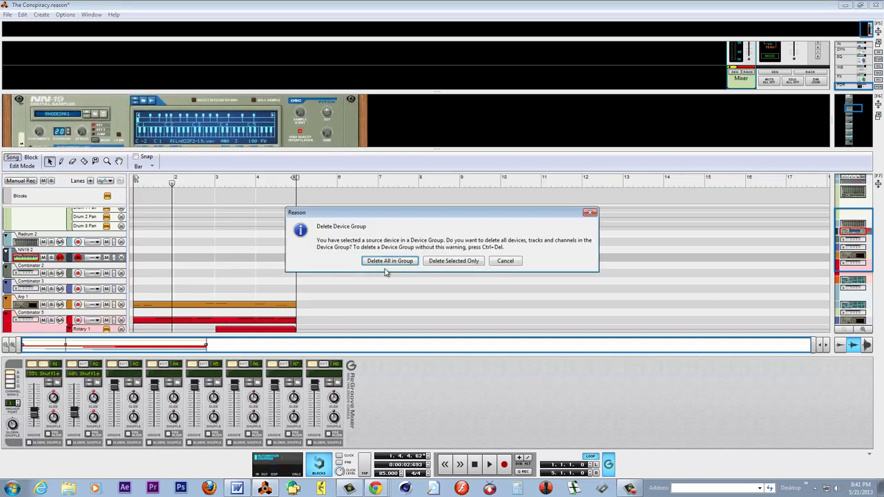
pyautogui.click(517, 262)
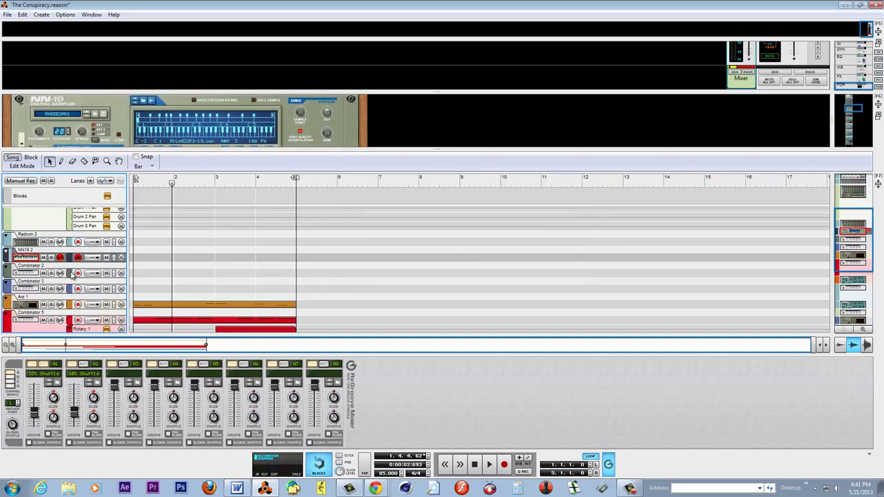
# Step: Delete only the NN19 2 device and track, keeping the other devices in its group
pyautogui.click(32, 273)
pyautogui.click(33, 259)
pyautogui.press('Delete')
pyautogui.click(469, 266)
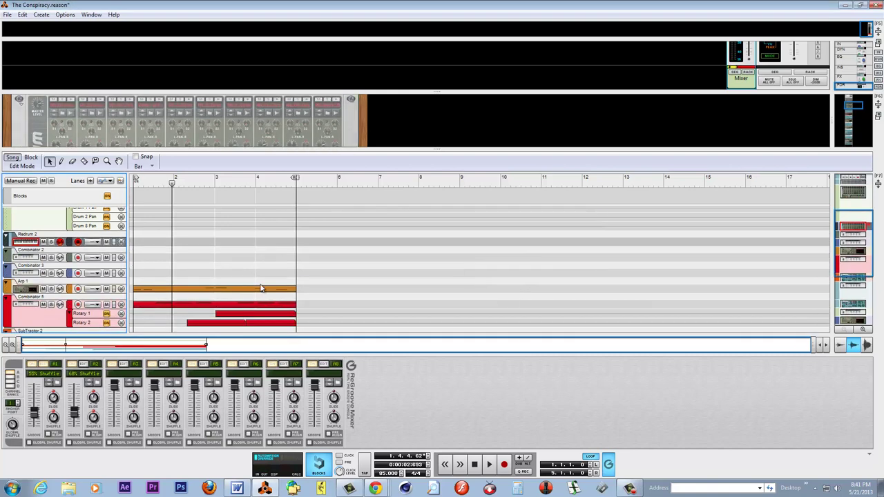
# Step: Play the start of the loop again, and select the Combinator 2 track in the sequencer
pyautogui.click(475, 465)
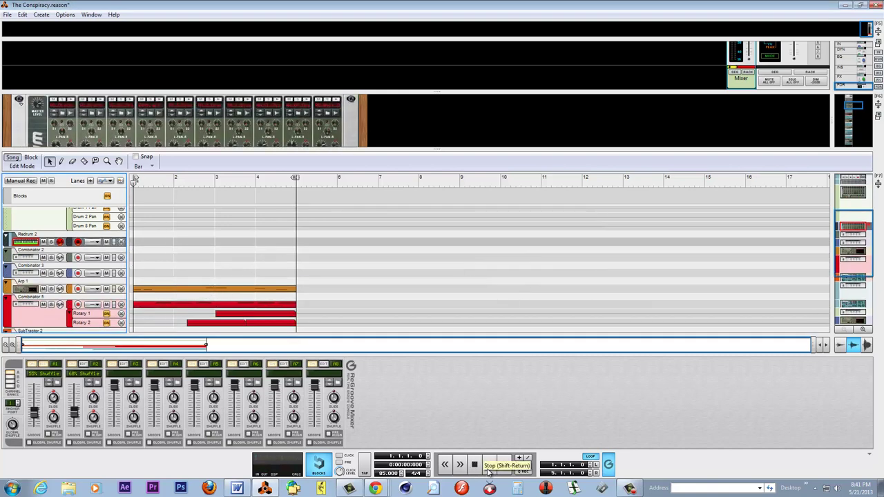
pyautogui.click(489, 464)
pyautogui.click(476, 465)
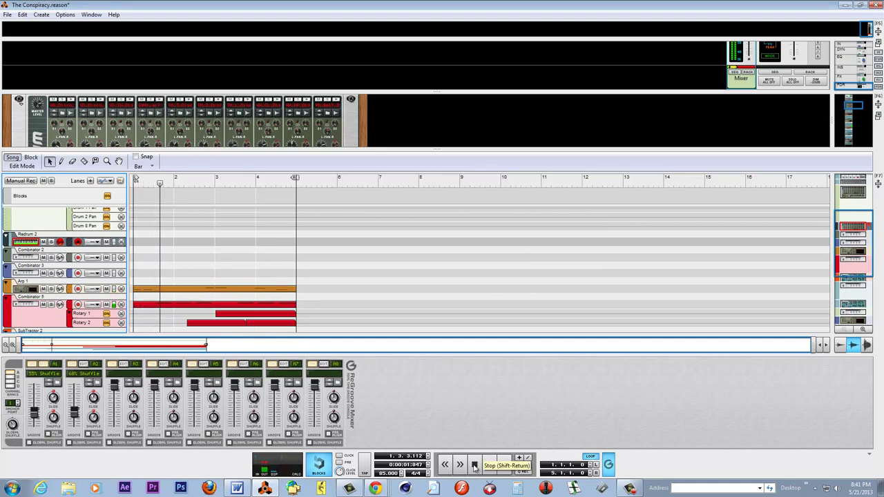
pyautogui.click(32, 261)
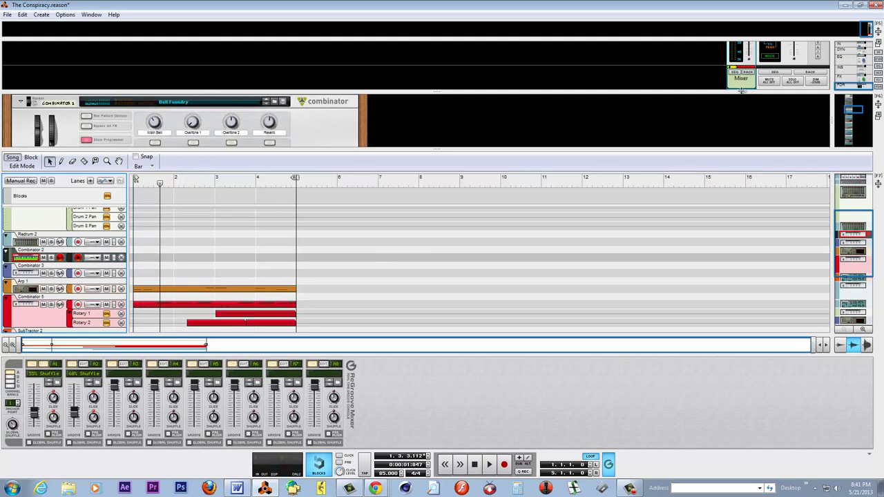
# Step: View the main mixer and the rack Mixer channels, and enlarge the sequencer area over the rack
pyautogui.moveTo(741, 92); pyautogui.dragTo(774, 356)
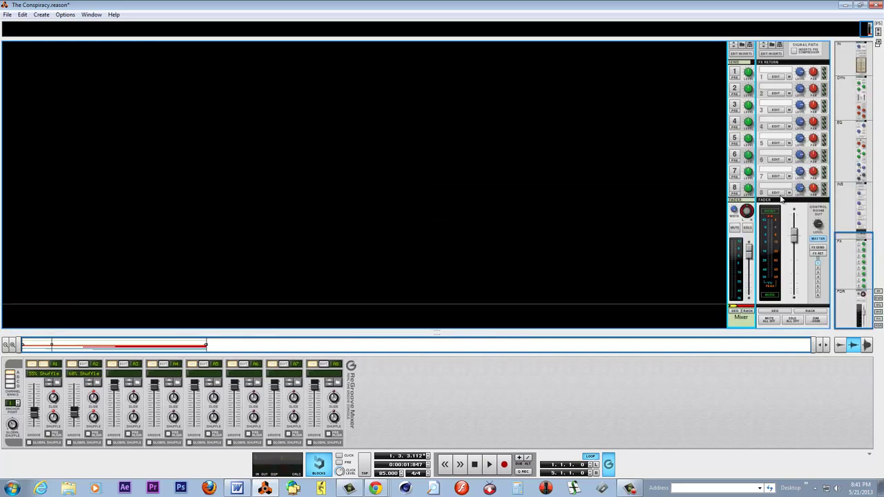
pyautogui.click(747, 312)
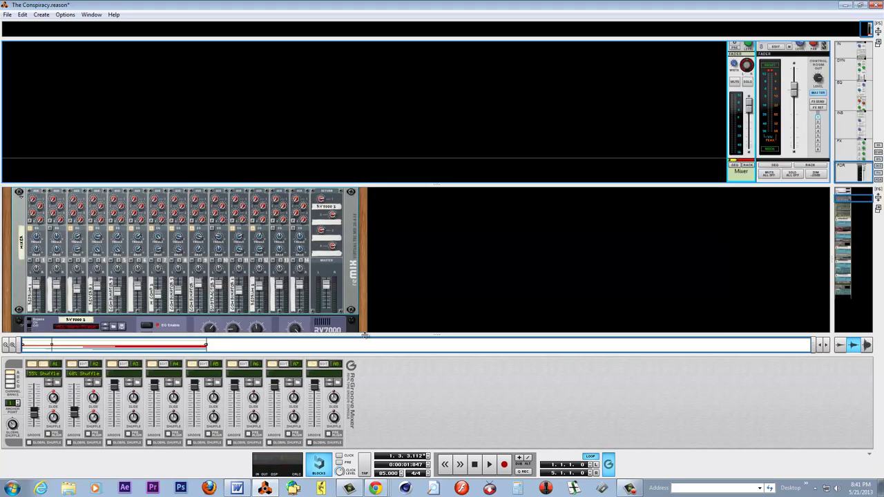
pyautogui.moveTo(365, 335); pyautogui.dragTo(375, 212)
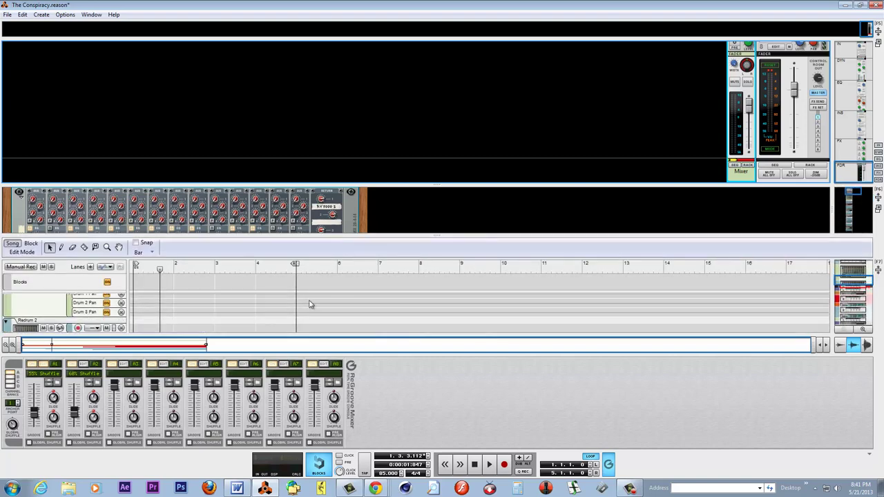
pyautogui.moveTo(292, 236); pyautogui.dragTo(282, 98)
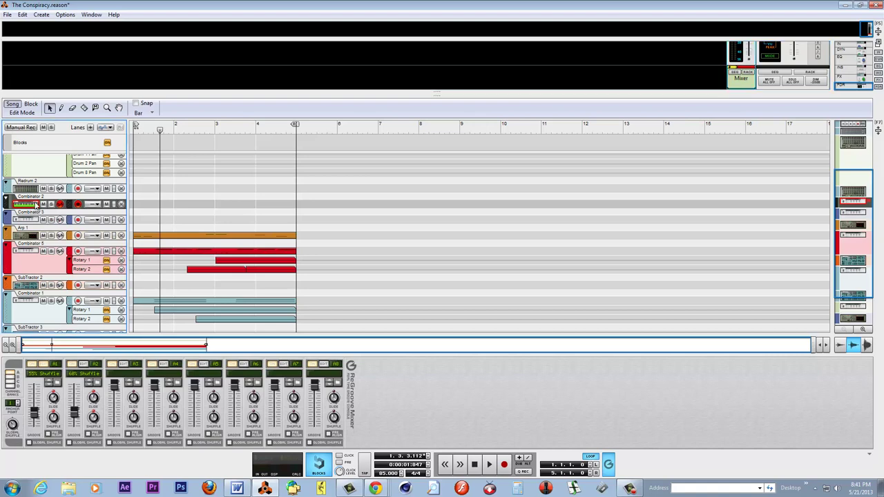
# Step: Start creating an instrument and browse to the Synth Bass folder within the Bass patches
pyautogui.click(43, 14)
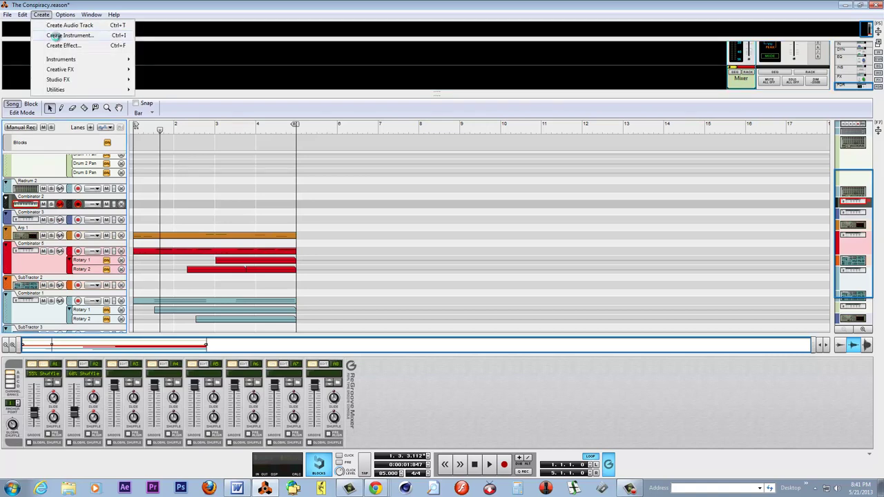
pyautogui.click(55, 35)
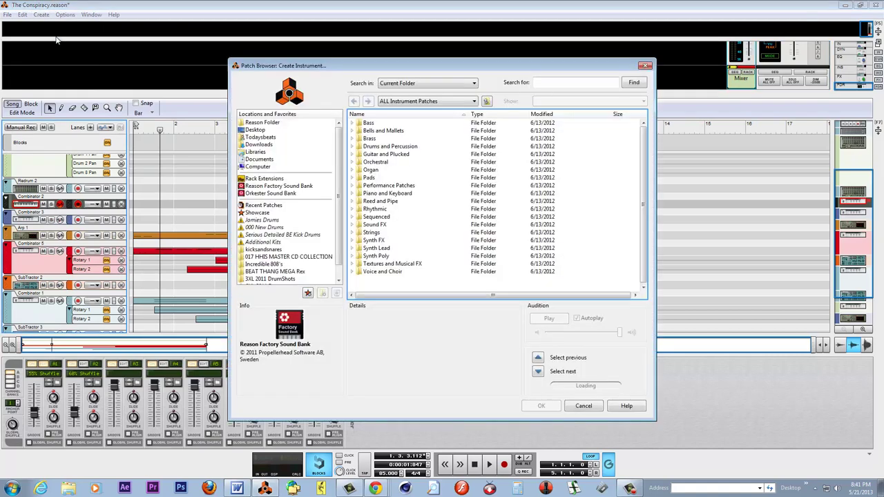
pyautogui.doubleClick(369, 123)
pyautogui.click(379, 146)
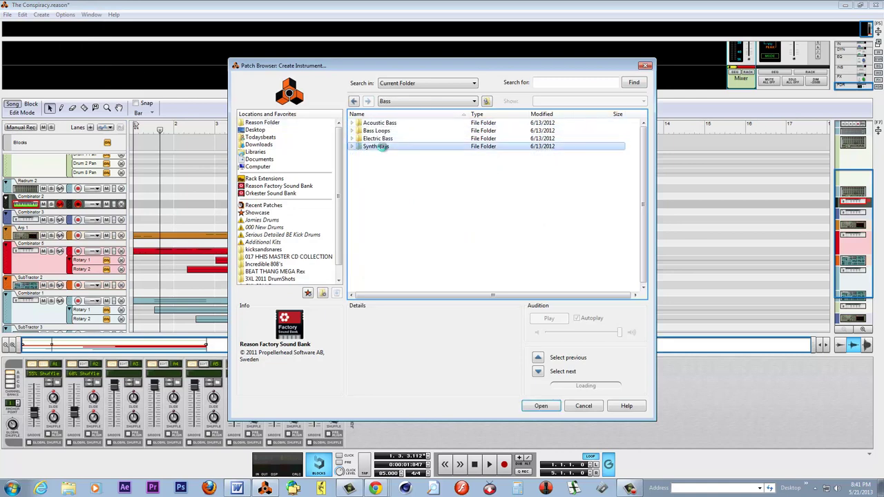
pyautogui.doubleClick(380, 147)
# Step: Audition the Synth Bass patches in order from 2StepBass.xwv to A little BITE.zyp
pyautogui.click(380, 123)
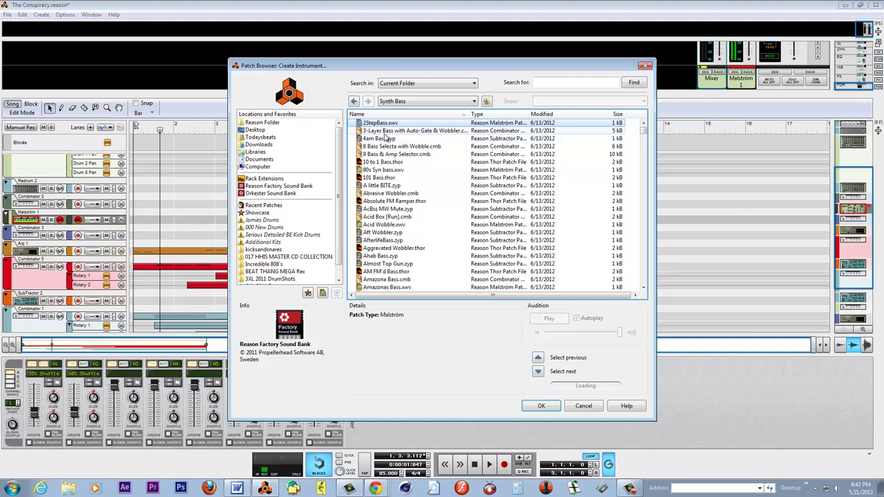
pyautogui.press('Down')
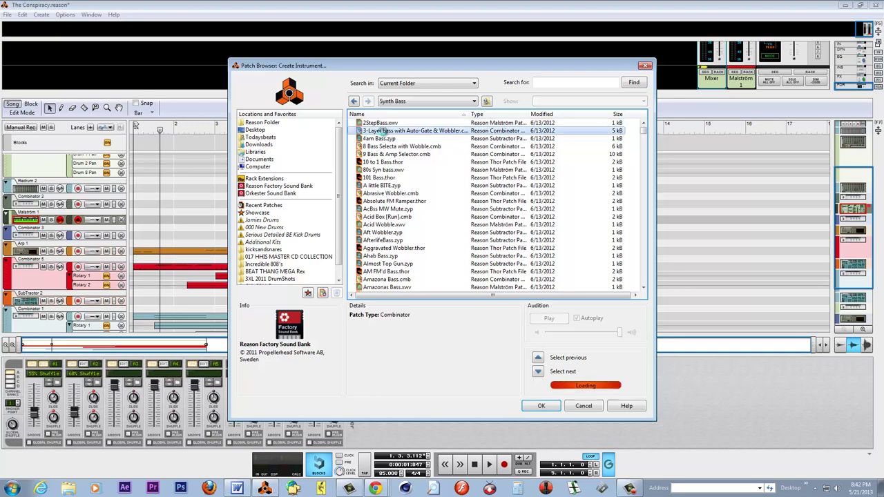
pyautogui.press('Down')
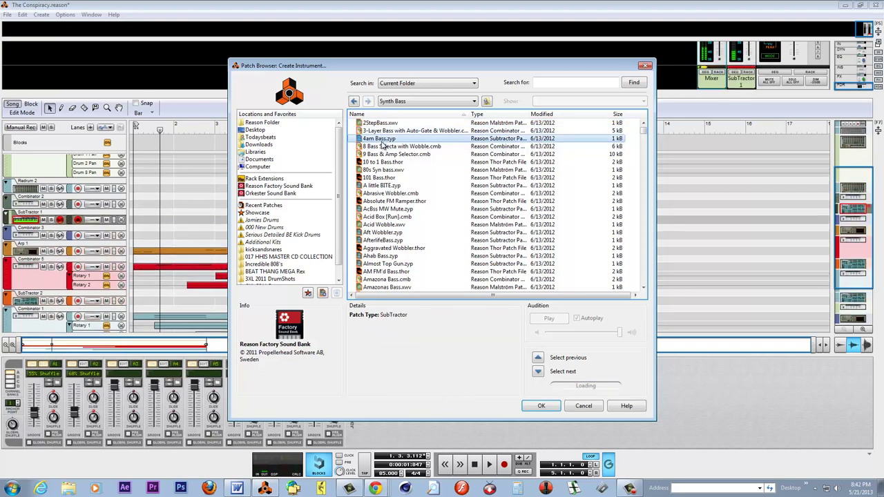
pyautogui.press('Down')
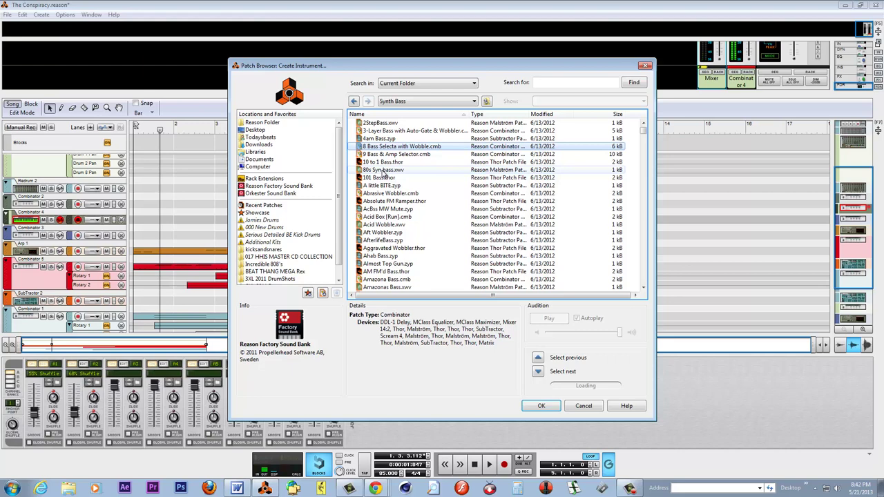
pyautogui.click(381, 155)
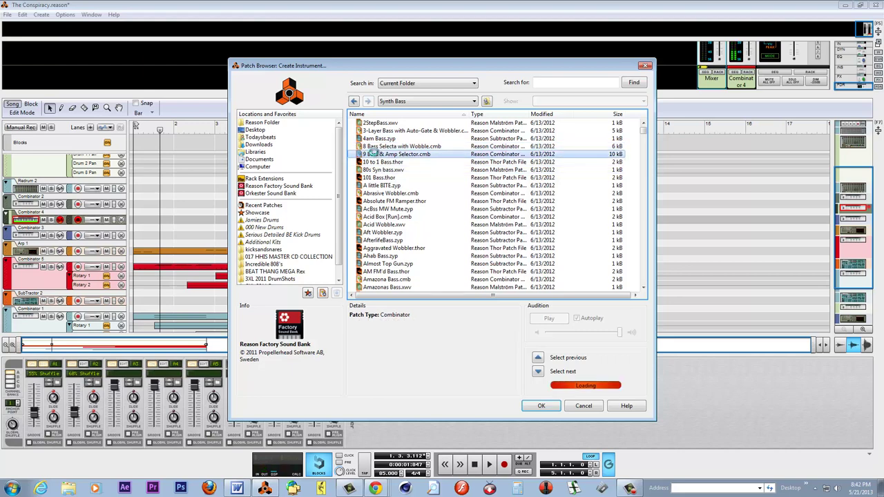
pyautogui.click(382, 163)
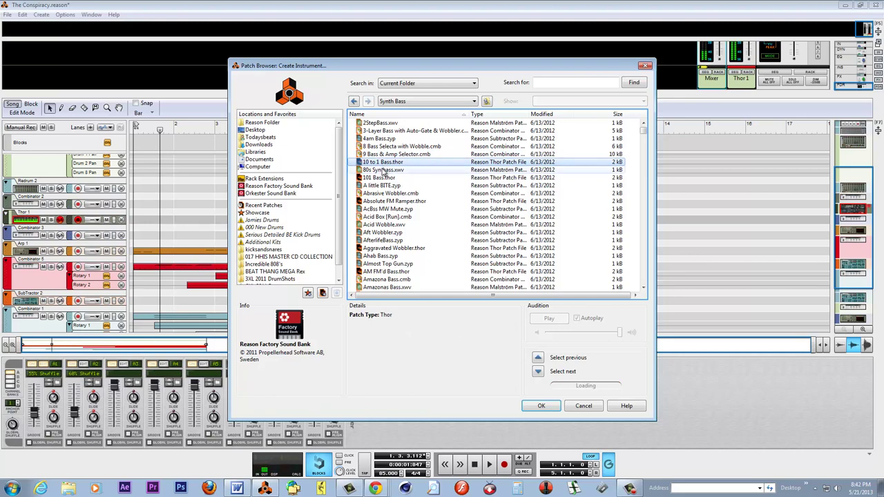
pyautogui.click(383, 170)
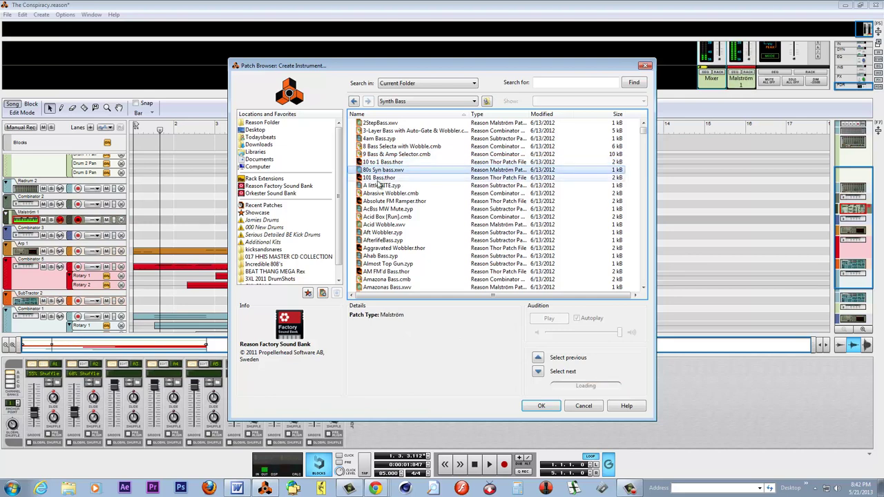
pyautogui.click(378, 179)
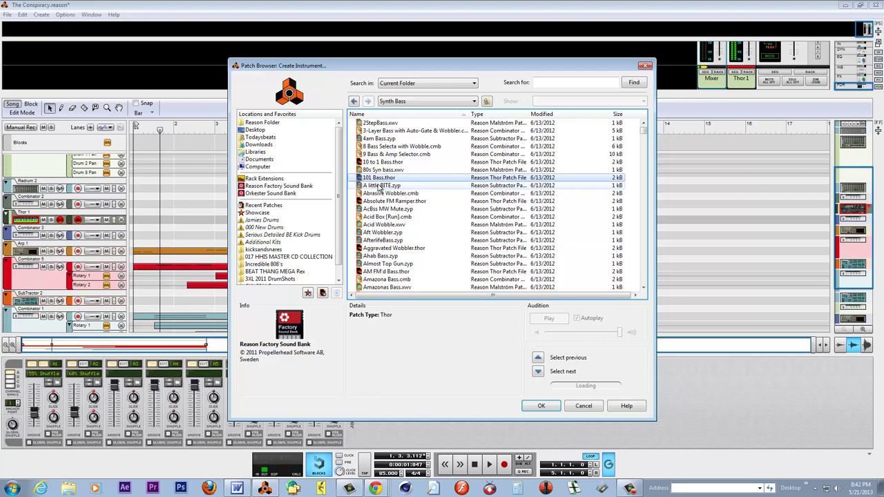
pyautogui.click(379, 185)
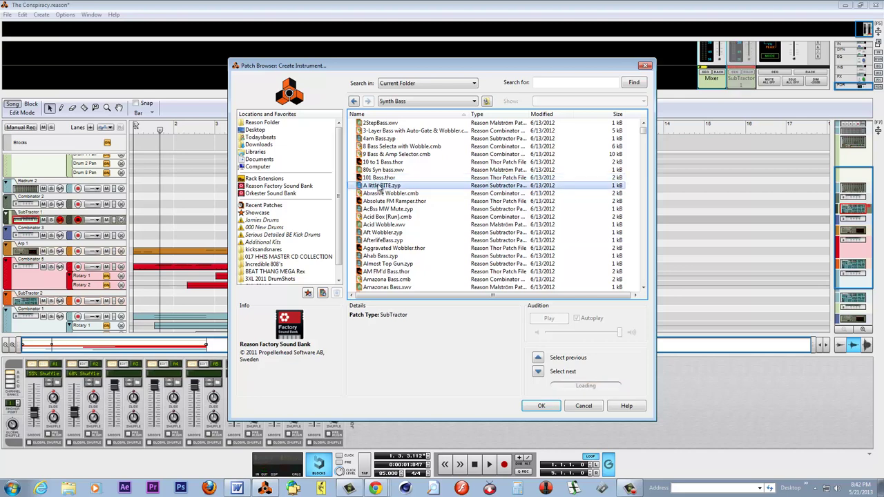
# Step: Audition further Synth Bass patches between Abrasive Wobbler.cmb and Ahab Bass.zyp
pyautogui.click(382, 194)
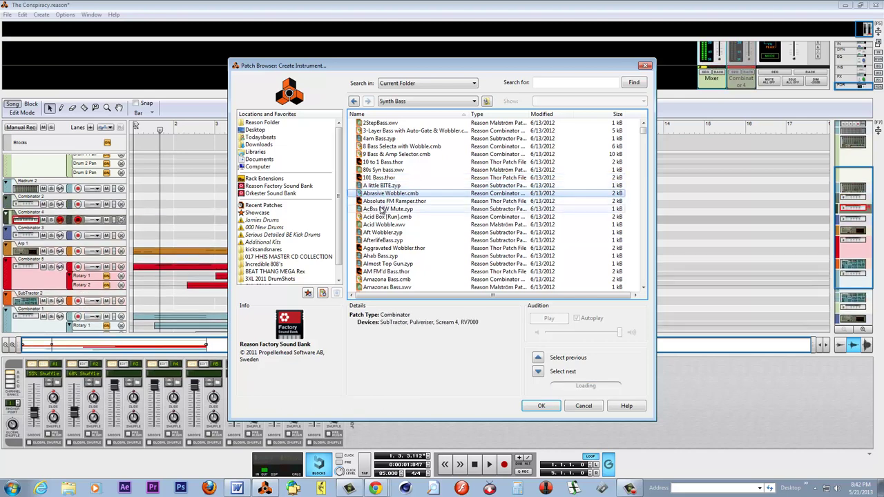
pyautogui.click(381, 209)
pyautogui.click(382, 218)
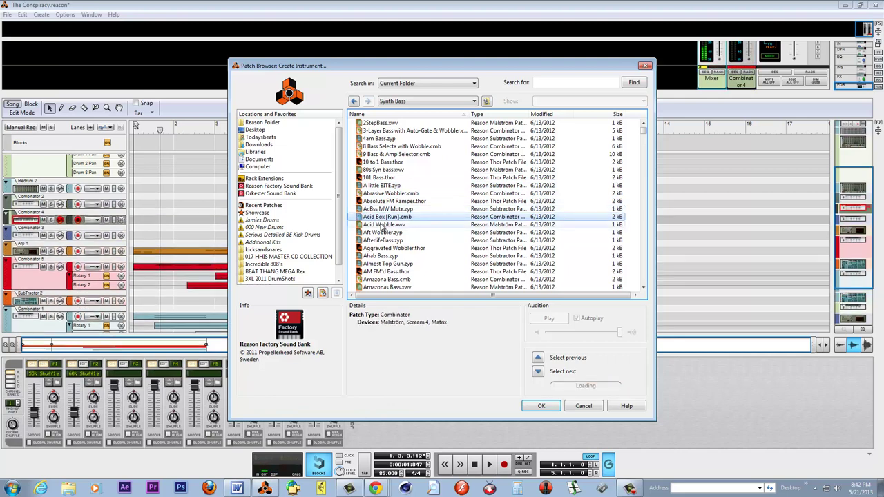
pyautogui.click(382, 225)
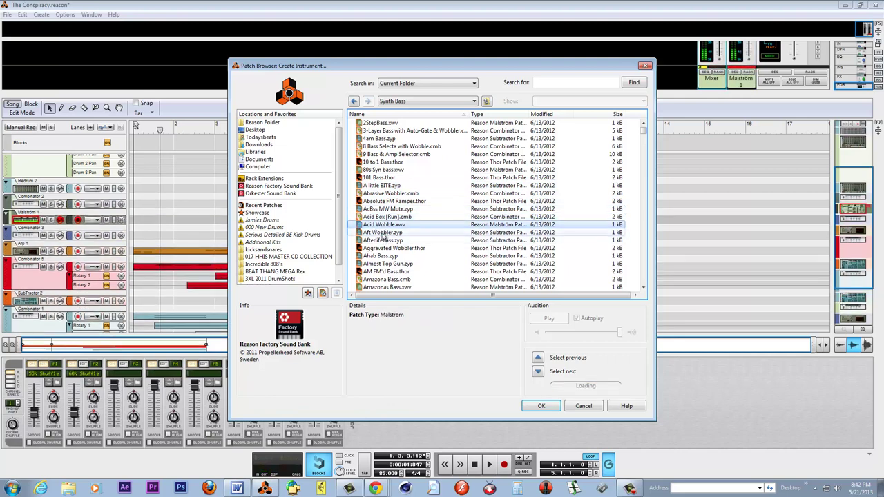
pyautogui.click(382, 232)
pyautogui.click(382, 241)
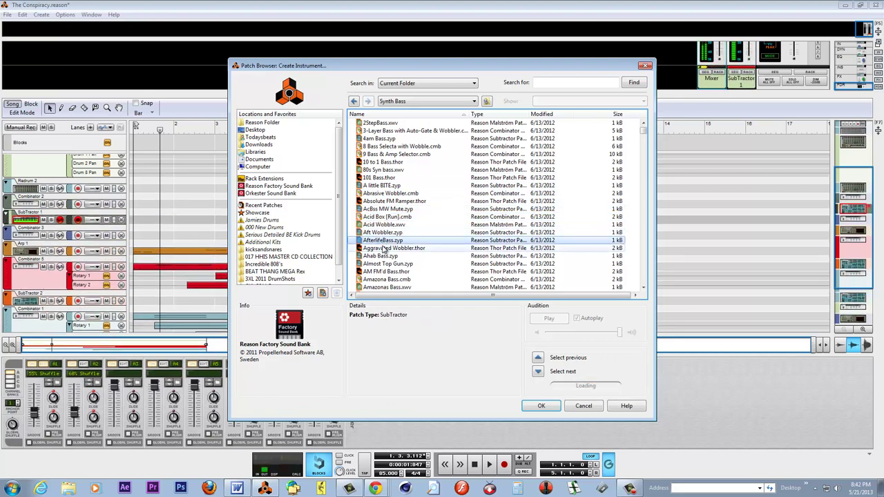
pyautogui.click(382, 247)
pyautogui.click(384, 256)
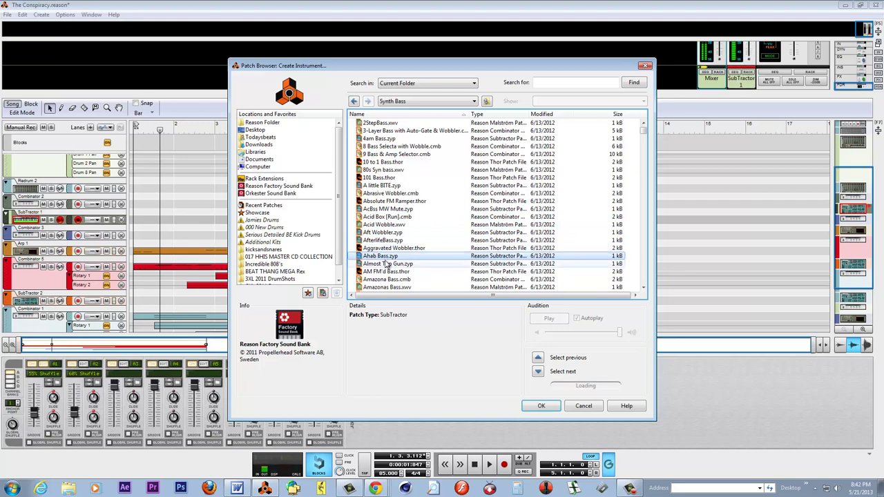
# Step: Compare Amazona Bass.cmb with Amazonas Bass.xwv, and create the instrument with the Amazona Bass.cmb patch
pyautogui.click(385, 279)
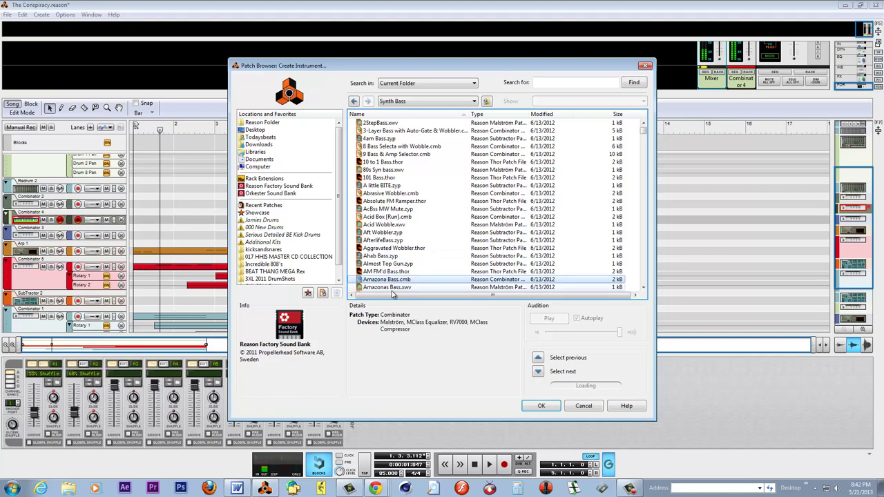
pyautogui.click(391, 288)
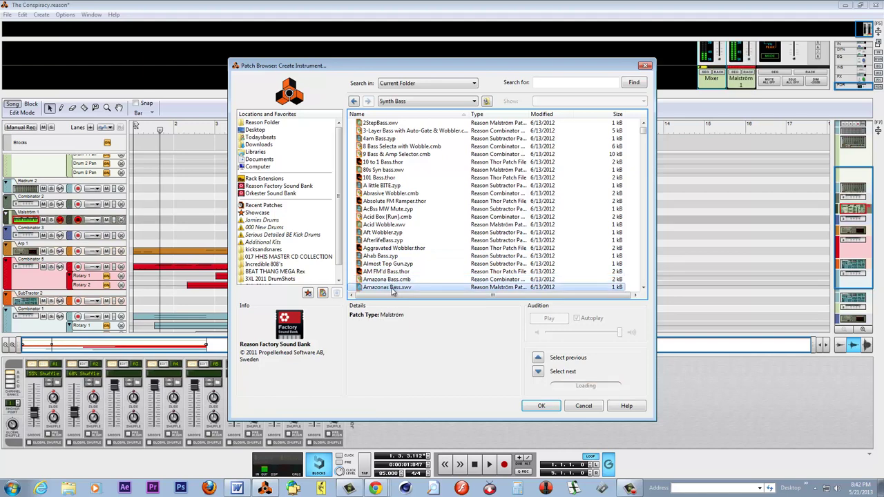
pyautogui.click(393, 279)
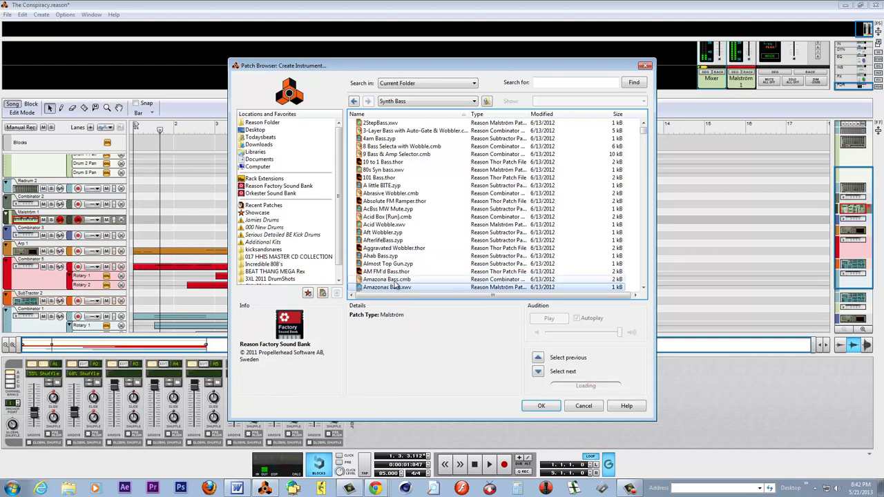
pyautogui.click(541, 406)
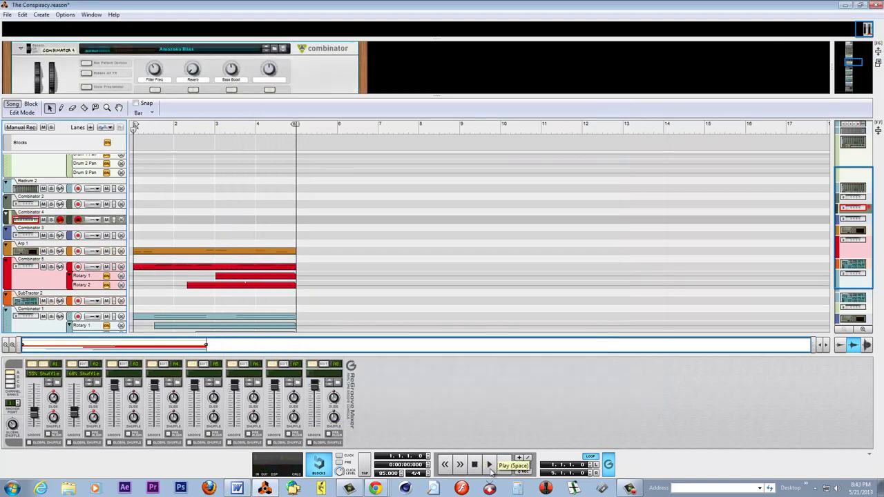
# Step: Play the loop repeatedly from the start to rehearse a bass part with the Amazona Bass instrument
pyautogui.click(490, 466)
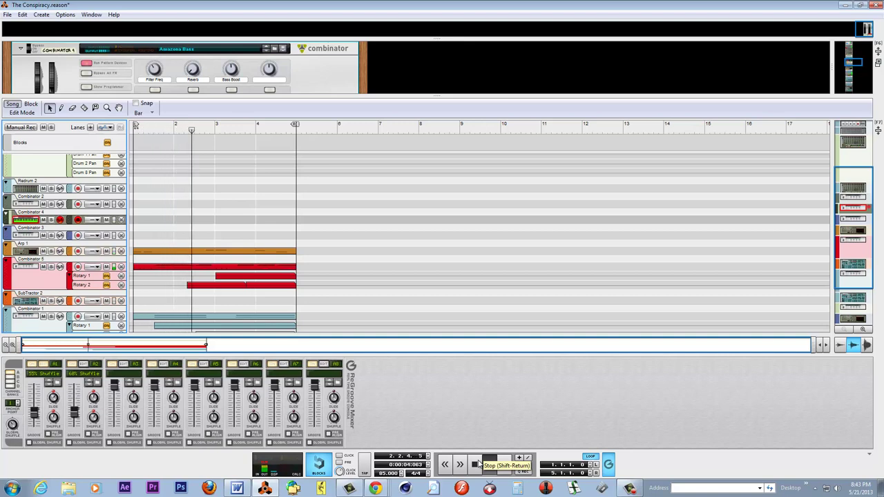
pyautogui.doubleClick(479, 464)
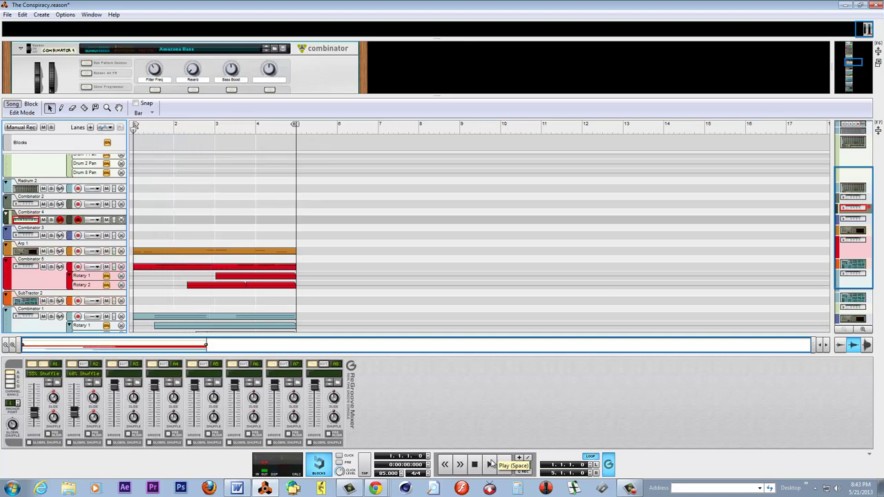
pyautogui.click(491, 464)
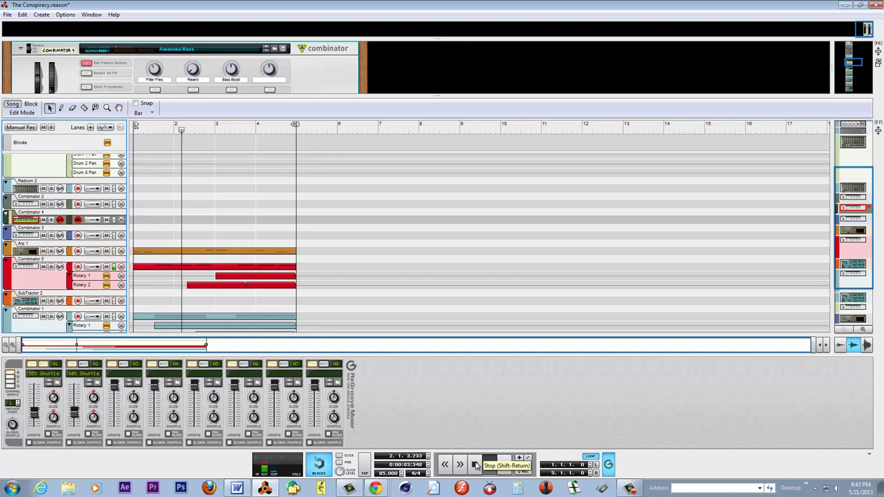
pyautogui.doubleClick(475, 466)
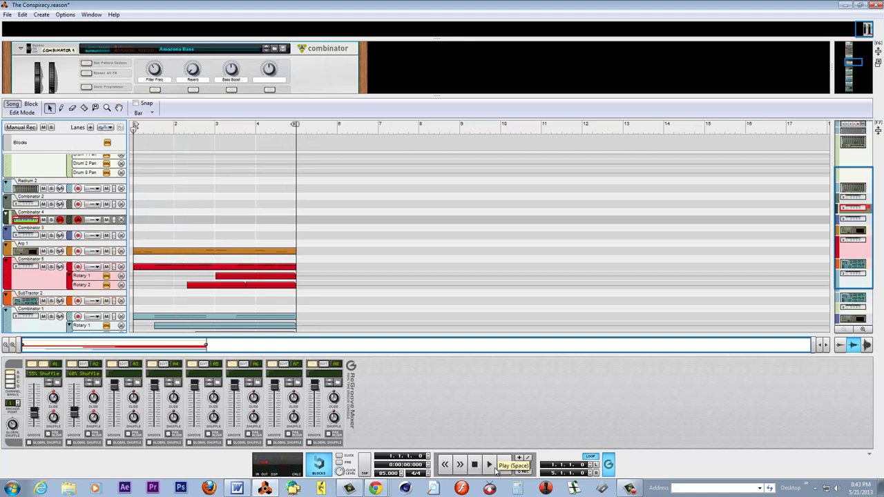
pyautogui.click(490, 467)
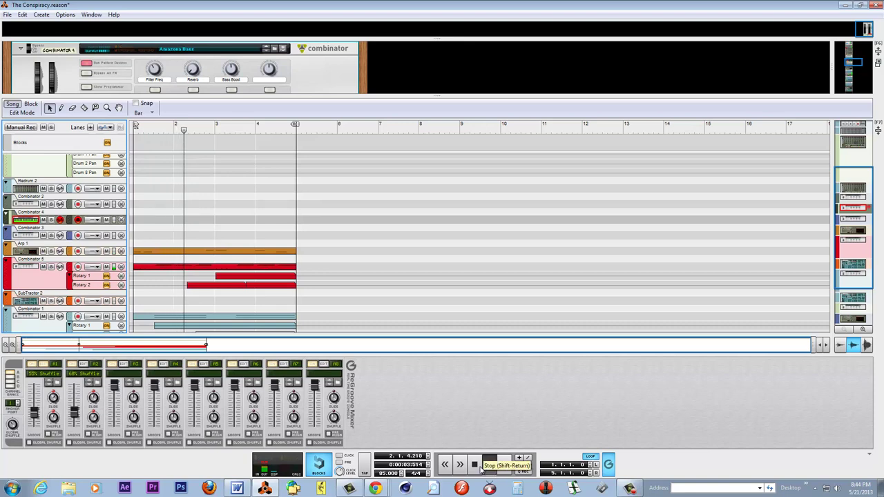
# Step: Record the Amazona Bass part from the song start across the four-bar loop on the Combinator 4 track
pyautogui.doubleClick(475, 466)
pyautogui.click(505, 466)
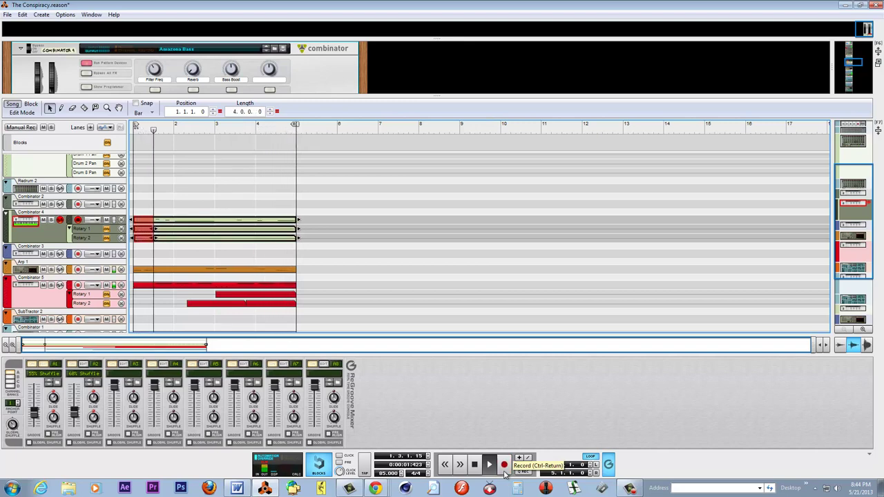
pyautogui.click(504, 467)
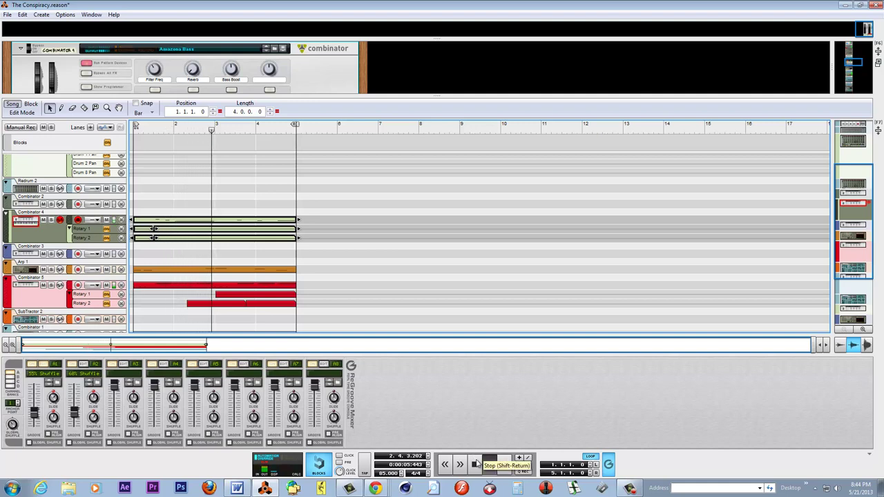
# Step: Delete the Rotary 1 and Rotary 2 automation lanes from the Combinator 4 track, including their data, and stop playback
pyautogui.click(121, 239)
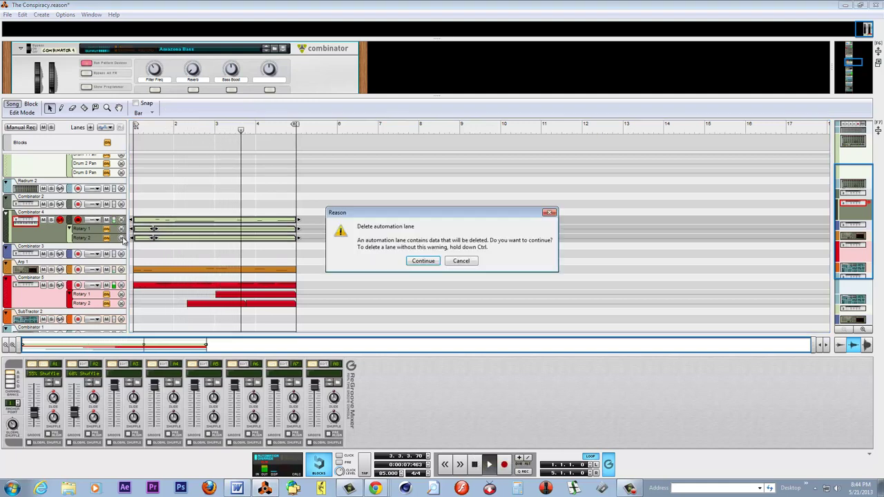
pyautogui.click(439, 263)
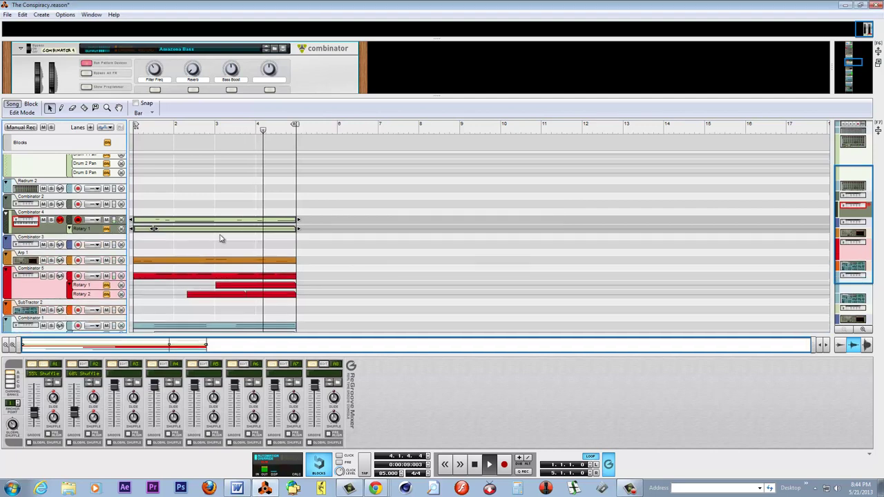
pyautogui.click(121, 229)
pyautogui.click(436, 261)
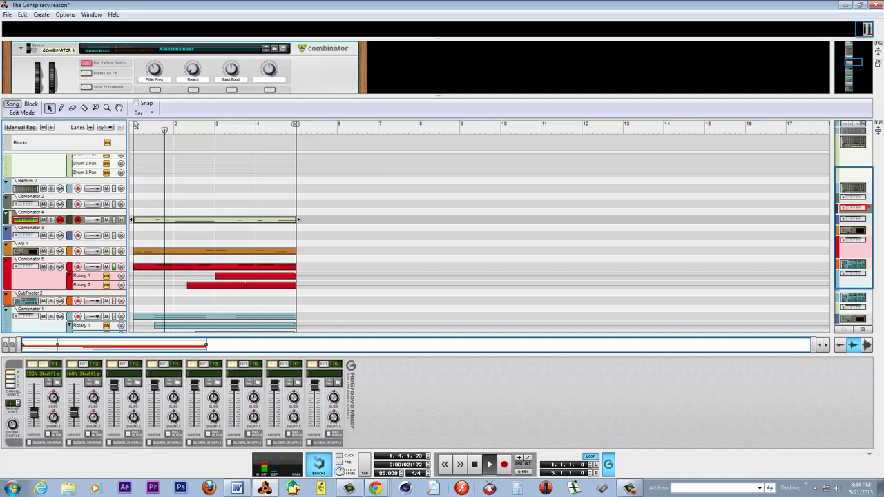
pyautogui.click(474, 464)
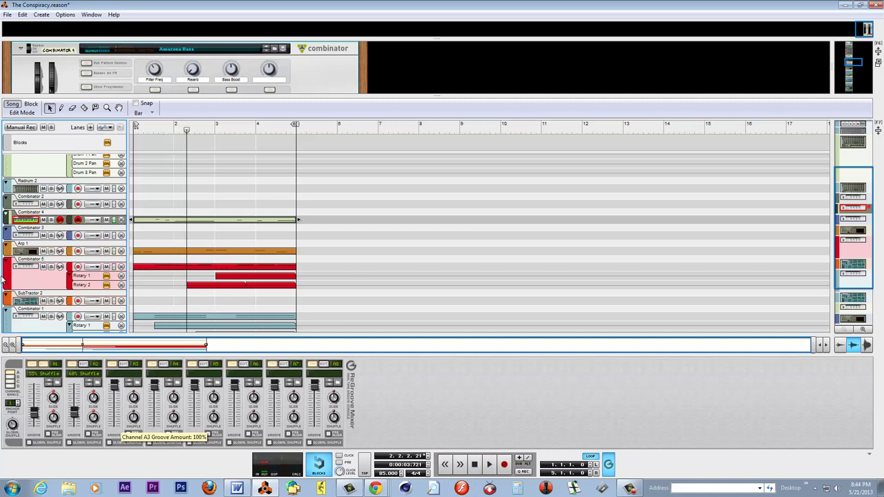
# Step: Browse for a Redrum 2 channel 10 sample in the 11 Cymbals folder inside Jamies Drums of 017 HHIS MASTER CD COLLECTION
pyautogui.click(31, 190)
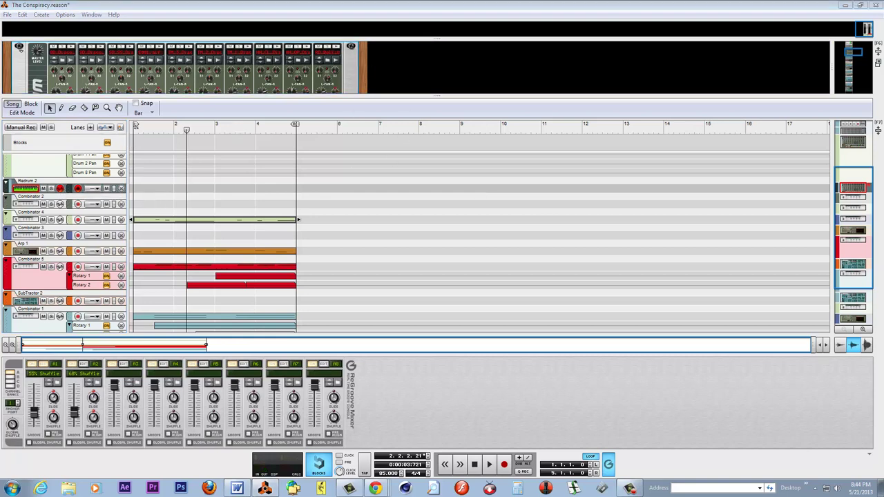
pyautogui.moveTo(883, 71); pyautogui.dragTo(359, 50)
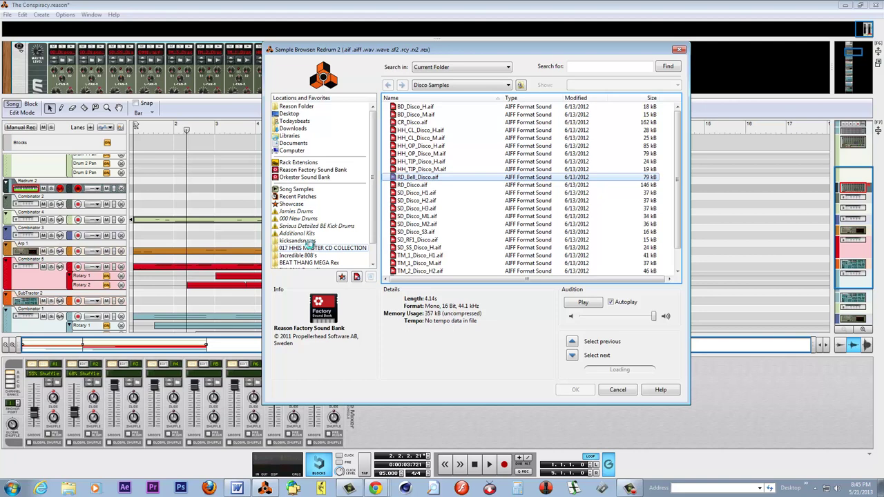
pyautogui.click(311, 248)
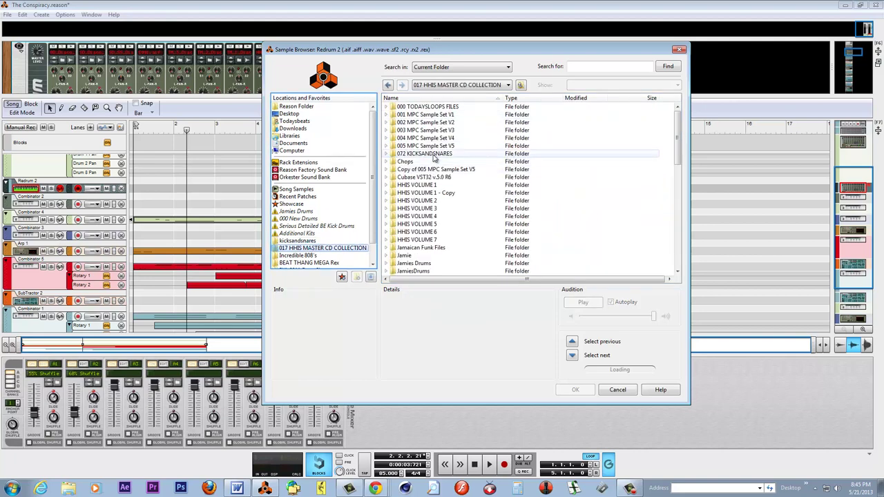
pyautogui.doubleClick(418, 264)
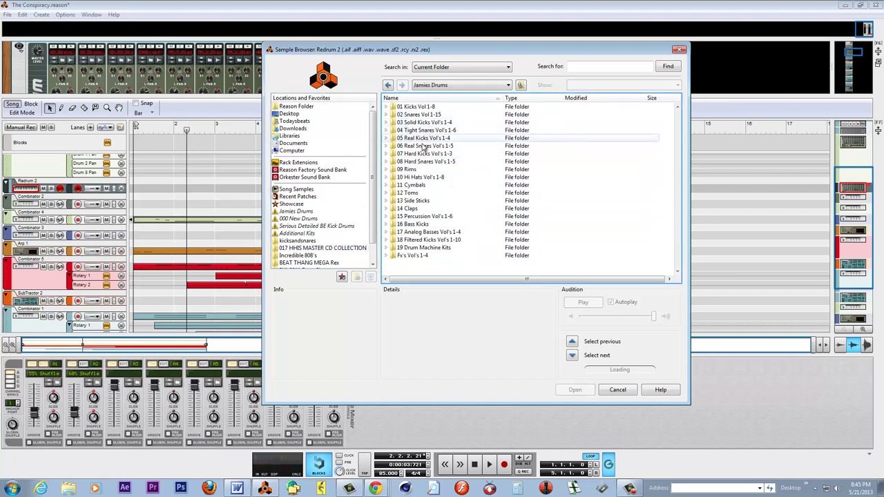
pyautogui.doubleClick(413, 186)
# Step: Audition the samples from Cymbals 01 to Cymbals 08 and load a cymbal into drum channel 10 of Redrum 2
pyautogui.click(413, 107)
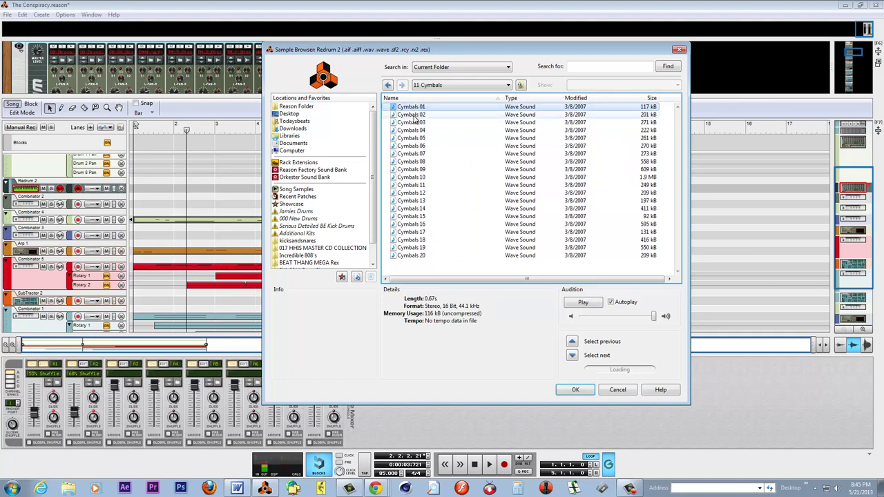
pyautogui.click(414, 116)
pyautogui.click(415, 123)
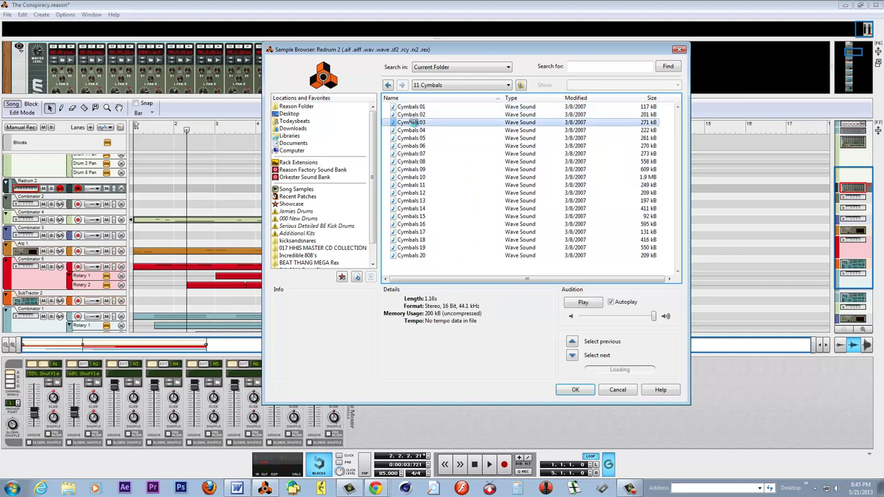
pyautogui.click(415, 131)
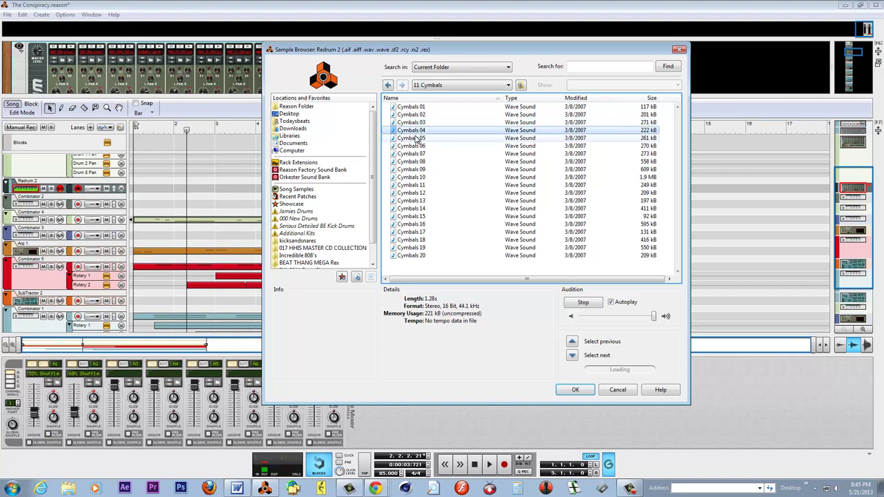
pyautogui.click(416, 139)
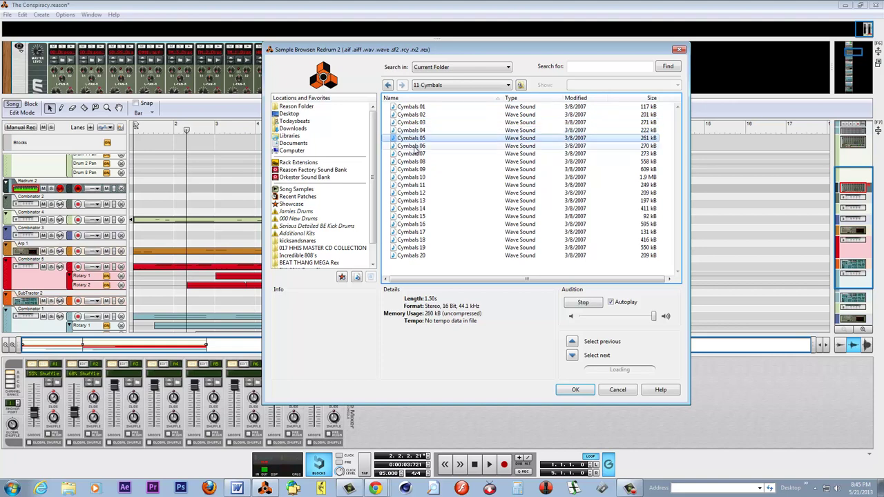
pyautogui.click(416, 146)
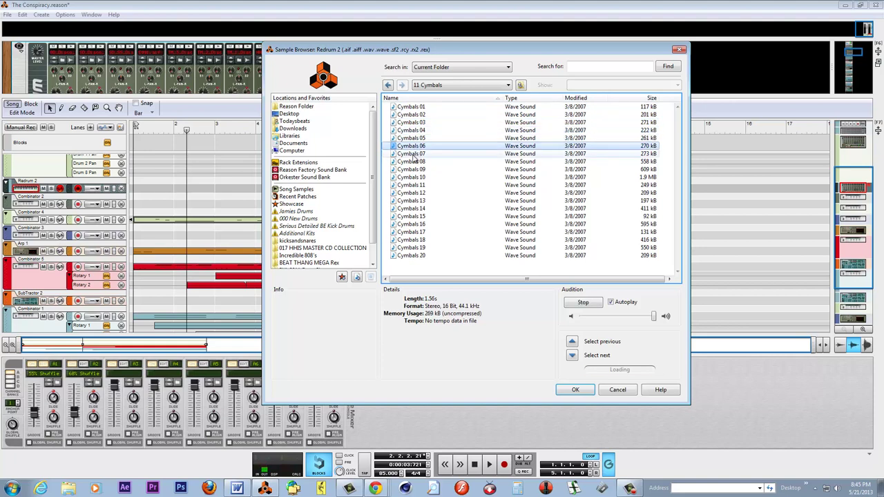
pyautogui.click(414, 155)
pyautogui.click(414, 163)
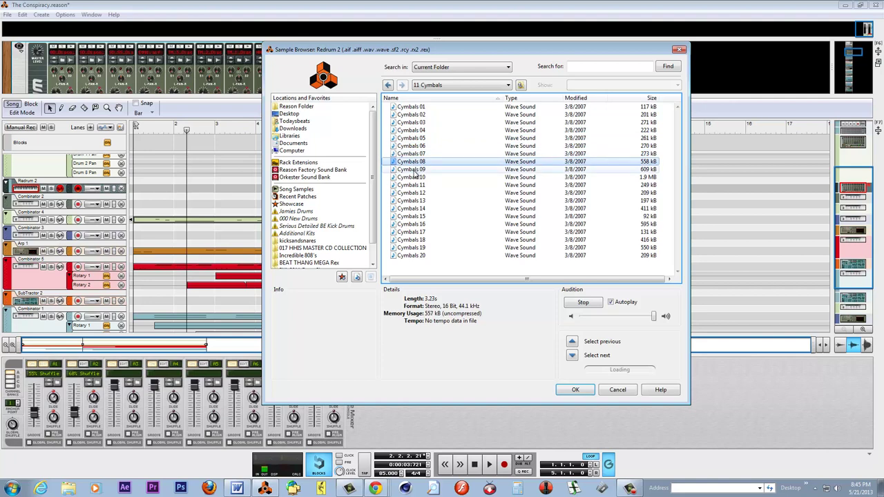
pyautogui.click(575, 390)
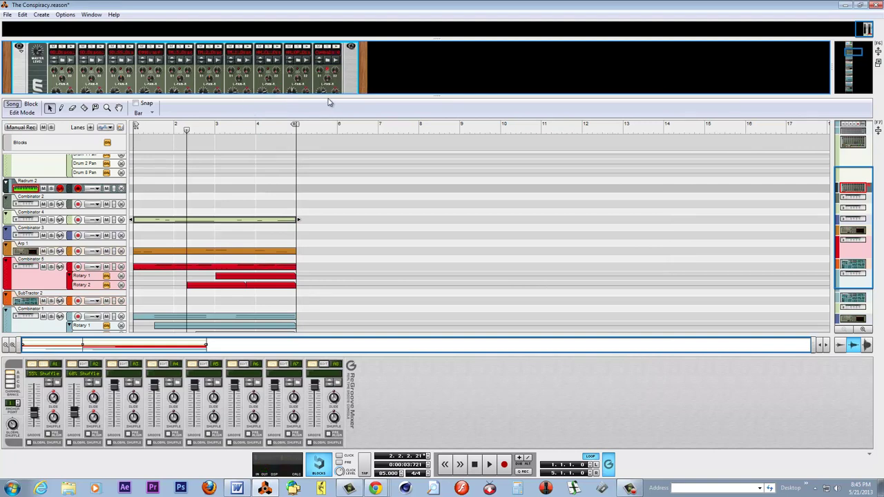
# Step: Enlarge the rack area to show the full Redrum 2 channel controls and set drum 10's pitch to -2
pyautogui.moveTo(328, 103); pyautogui.dragTo(339, 184)
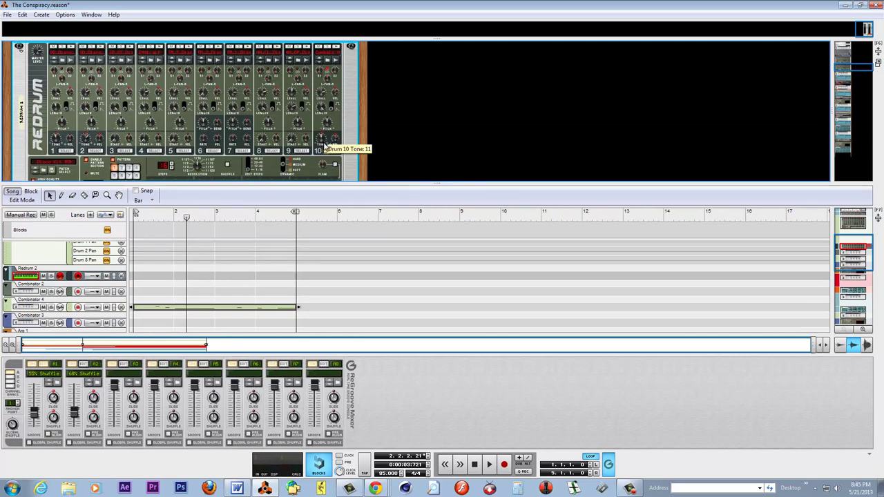
pyautogui.click(328, 109)
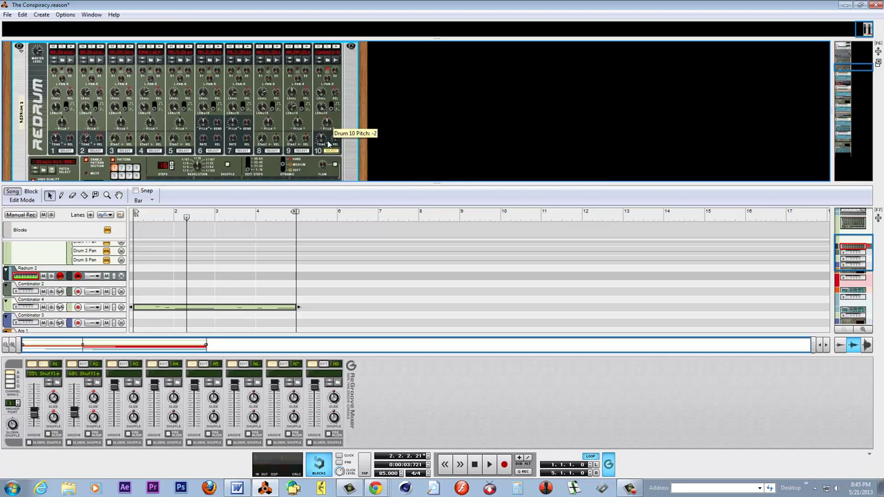
# Step: Rehearse against the loop, and record the cymbal part on the Redrum 2 track in two takes, bars 1–2 and bars 3–4
pyautogui.click(475, 464)
pyautogui.click(489, 464)
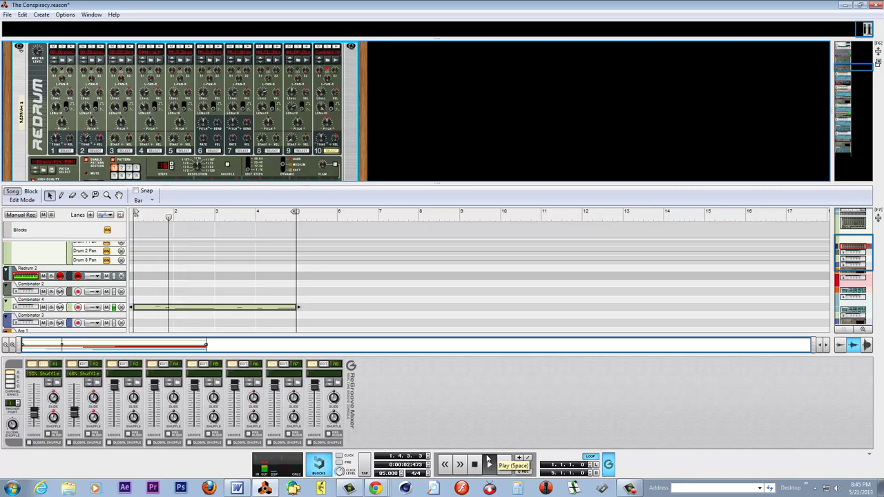
pyautogui.doubleClick(475, 466)
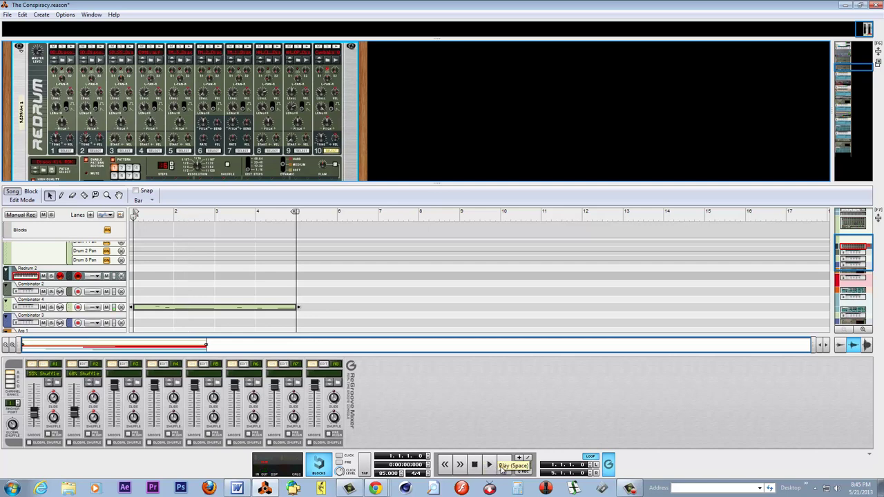
pyautogui.click(504, 466)
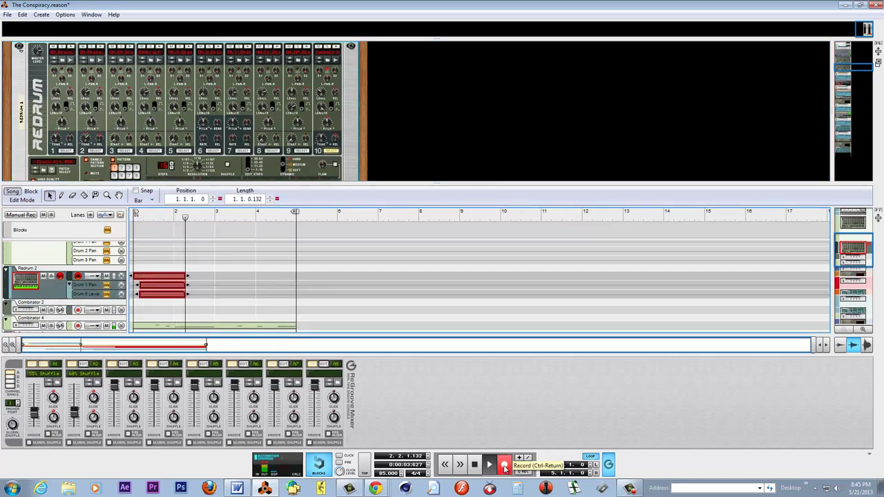
pyautogui.click(504, 466)
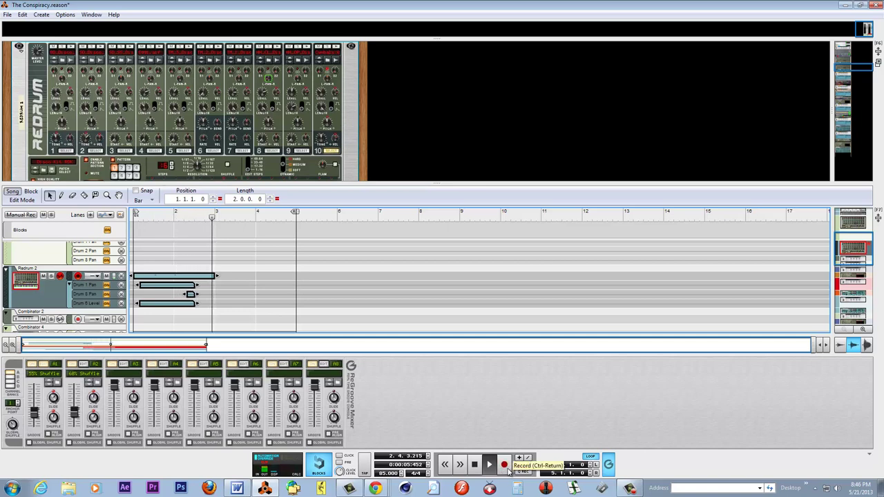
pyautogui.click(508, 469)
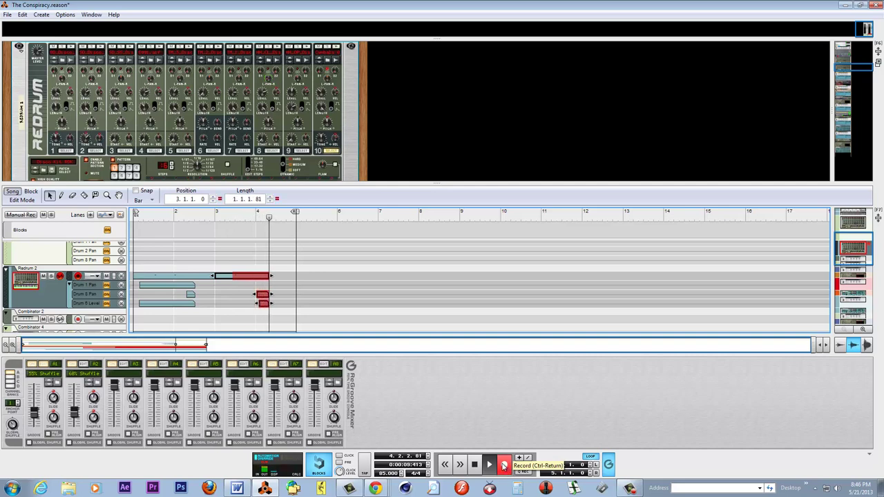
pyautogui.press('space')
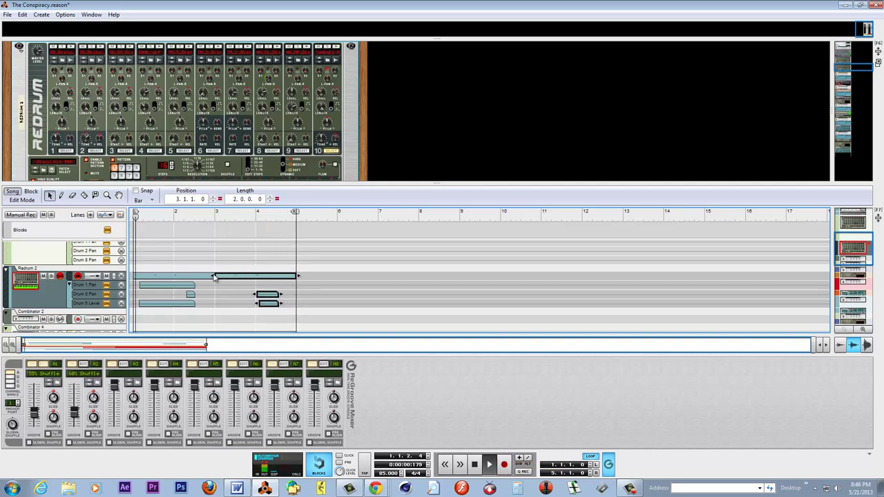
# Step: Trim the start of the second Redrum 2 clip to 3.2.2.99, split it before bar 4, and erase the leading piece
pyautogui.moveTo(212, 276)
pyautogui.mouseDown()
pyautogui.moveTo(244, 279)
pyautogui.moveTo(227, 278)
pyautogui.mouseUp()
pyautogui.click(88, 198)
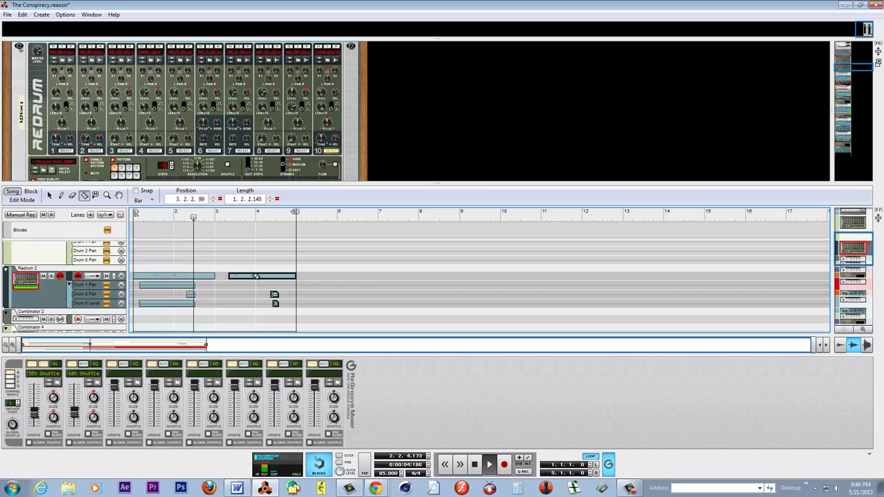
pyautogui.click(247, 278)
pyautogui.click(74, 195)
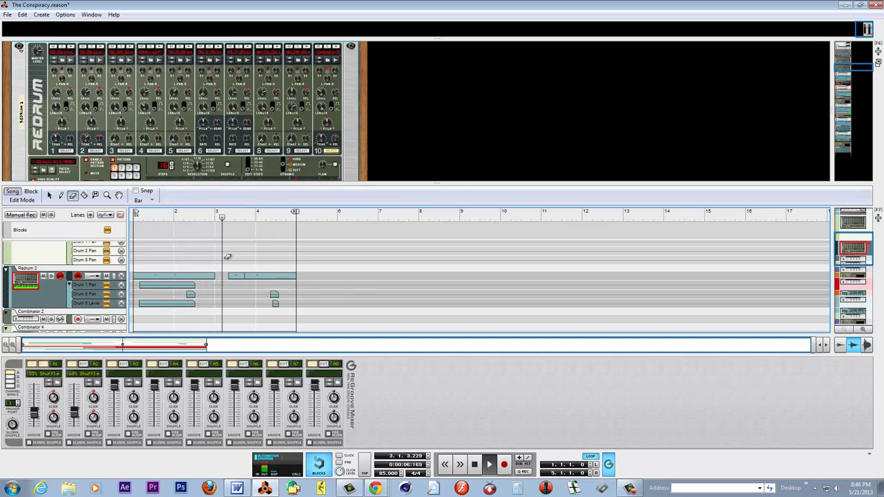
pyautogui.click(237, 276)
# Step: Erase the recorded pan and level automation clips from the Redrum 2 lanes
pyautogui.click(277, 294)
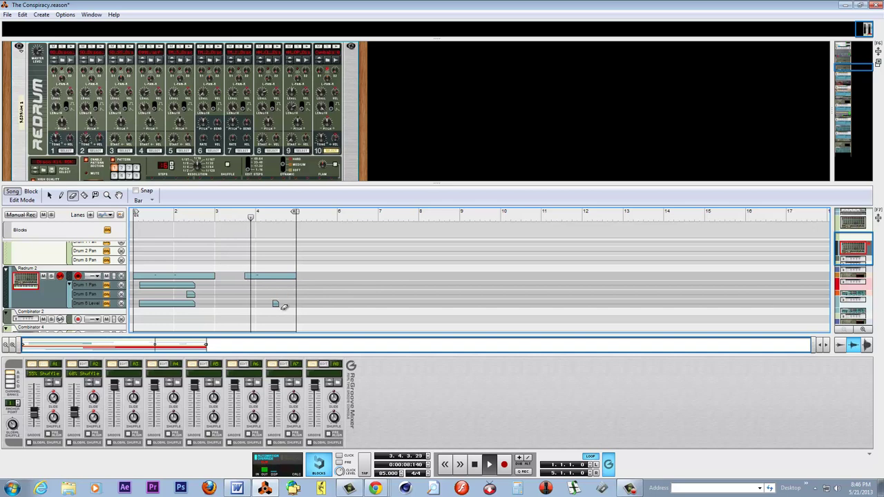
pyautogui.click(276, 303)
pyautogui.click(193, 286)
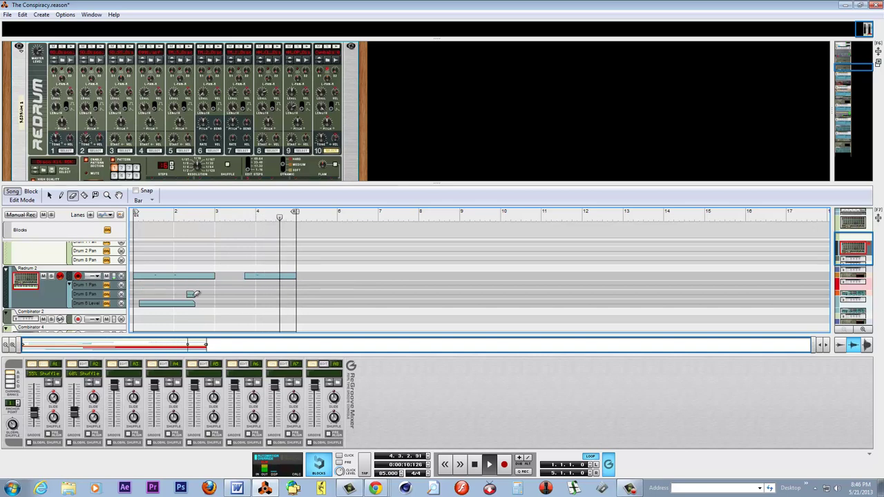
pyautogui.click(192, 295)
pyautogui.click(194, 303)
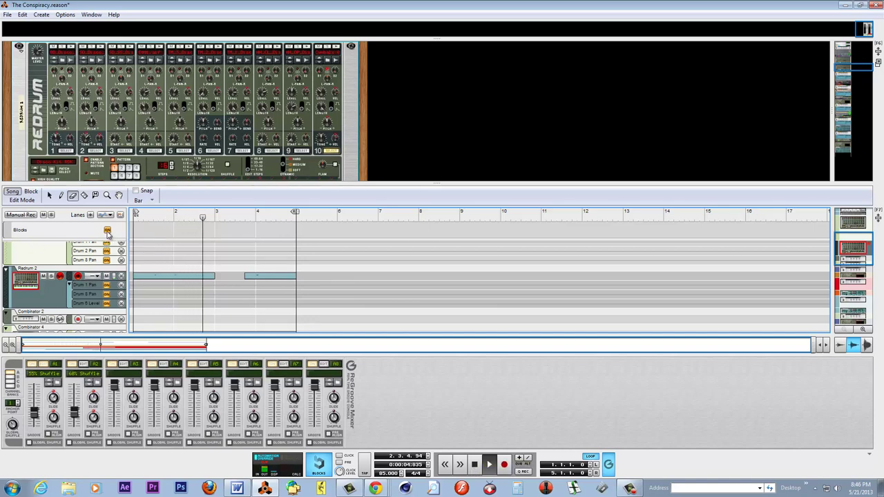
# Step: Delete the pan and level automation lanes from Redrum 2 and the drum pan automation lanes from Redrum 1
pyautogui.click(120, 285)
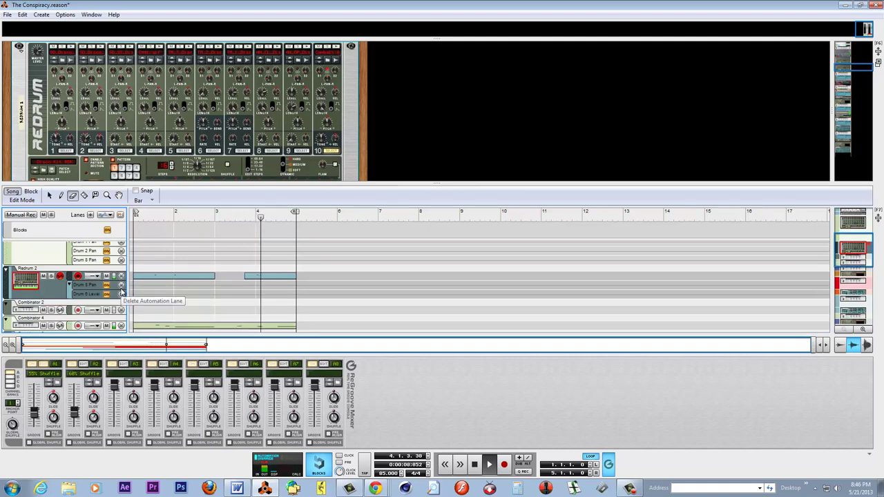
pyautogui.click(121, 293)
pyautogui.click(121, 285)
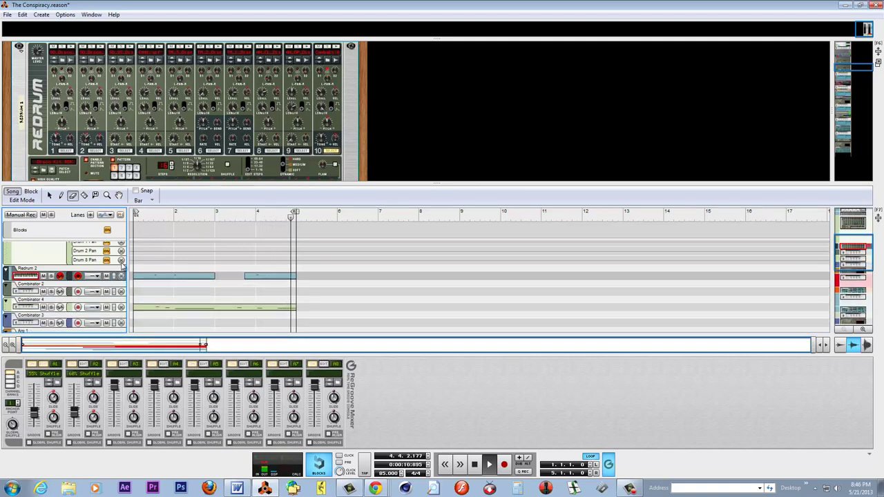
pyautogui.click(121, 262)
pyautogui.click(122, 252)
pyautogui.scroll(3, 122, 255)
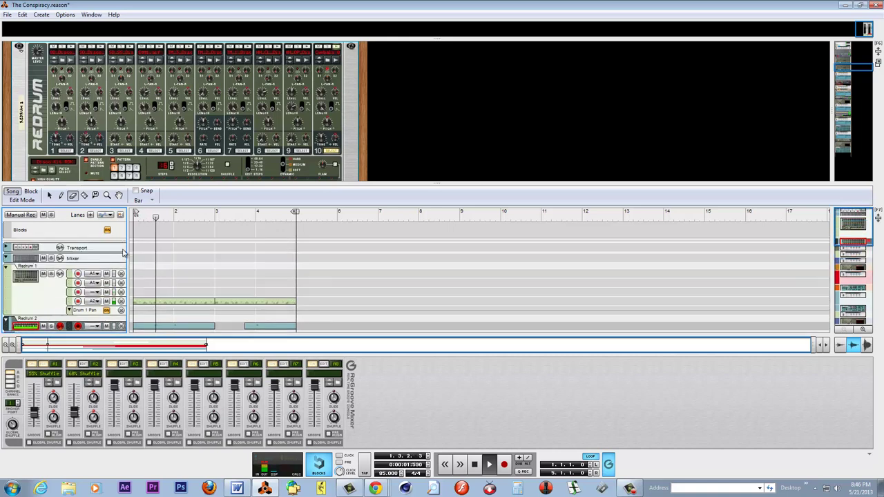
pyautogui.click(121, 312)
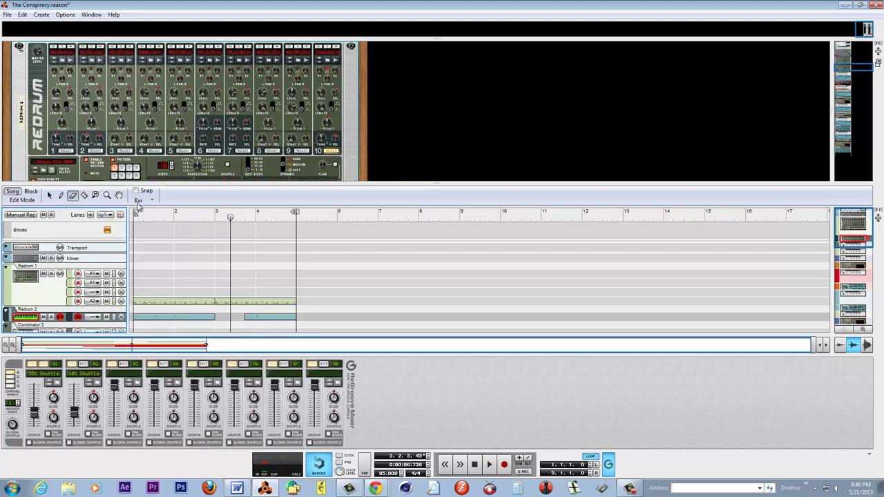
# Step: Enlarge the sequencer, select the Combinator 7 track, and play the loop from the start
pyautogui.moveTo(178, 182); pyautogui.dragTo(181, 80)
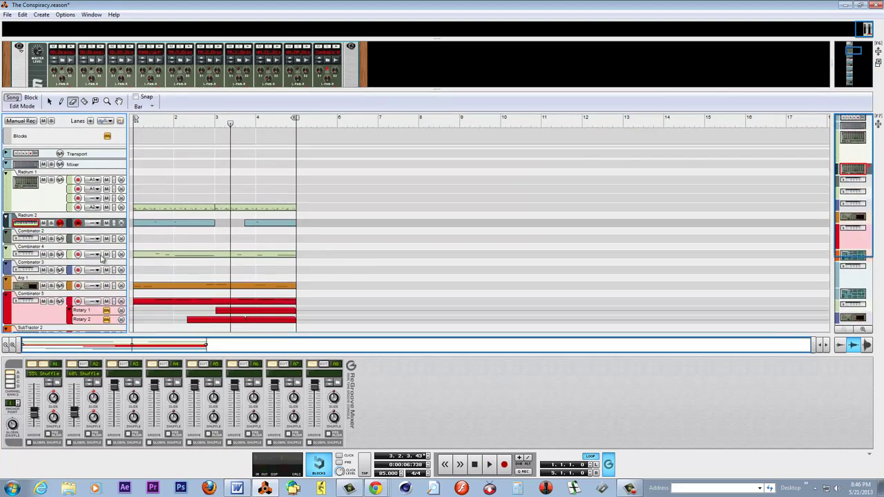
pyautogui.scroll(-5, 101, 258)
pyautogui.click(30, 300)
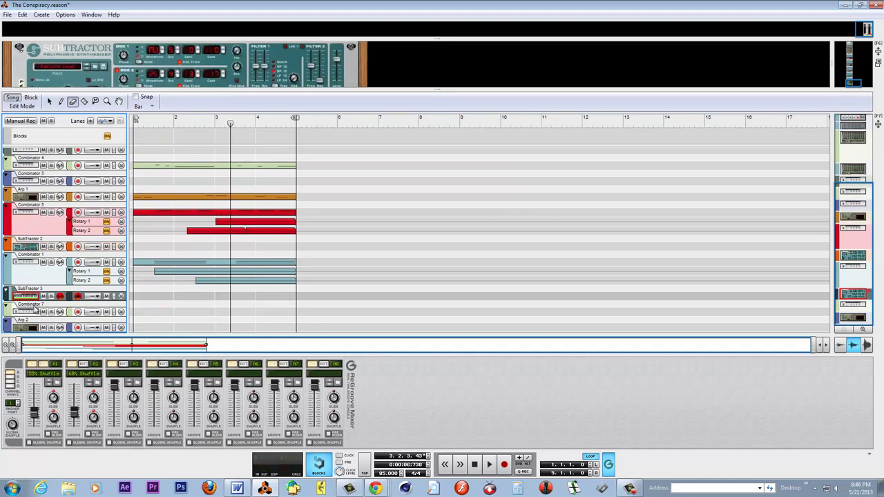
pyautogui.click(33, 313)
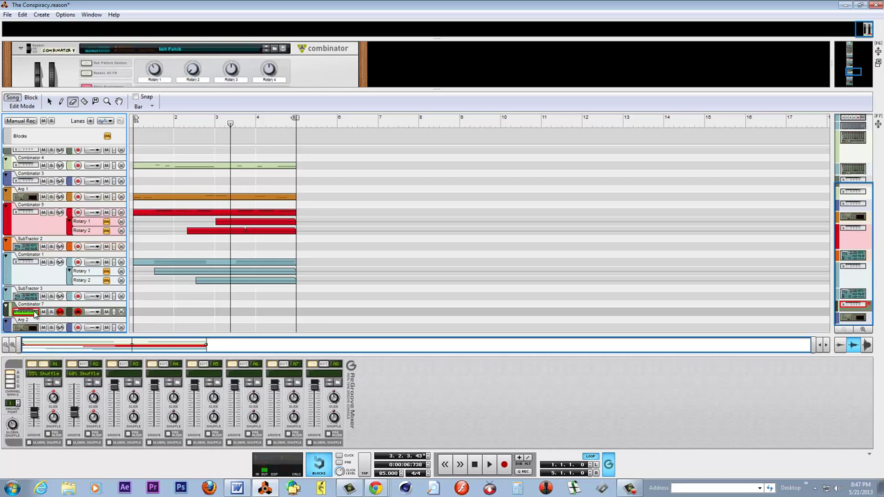
pyautogui.click(475, 469)
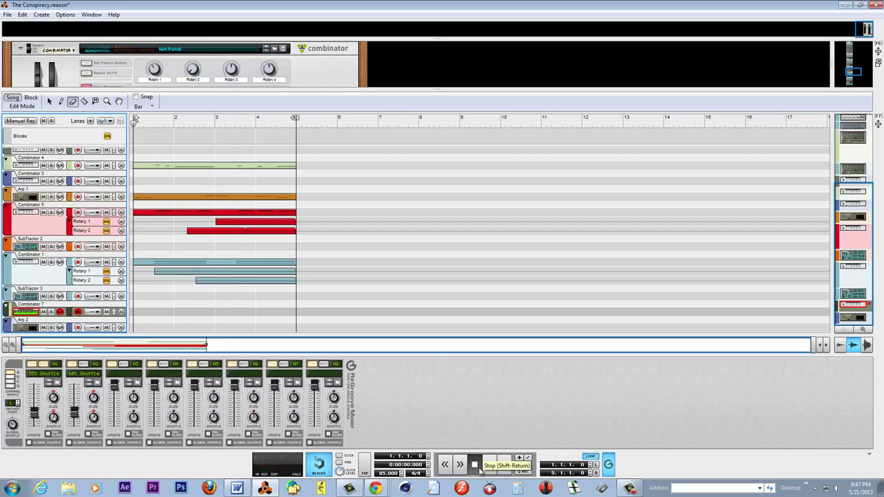
pyautogui.click(489, 471)
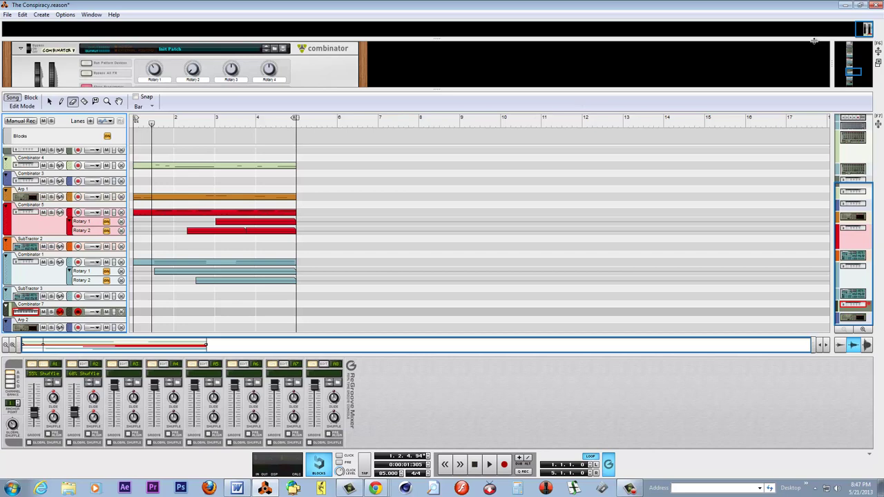
# Step: Solo Combinator 4 in the main mixer during playback, lower its level to about -1.5 dB, and unsolo it
pyautogui.moveTo(815, 41); pyautogui.dragTo(840, 267)
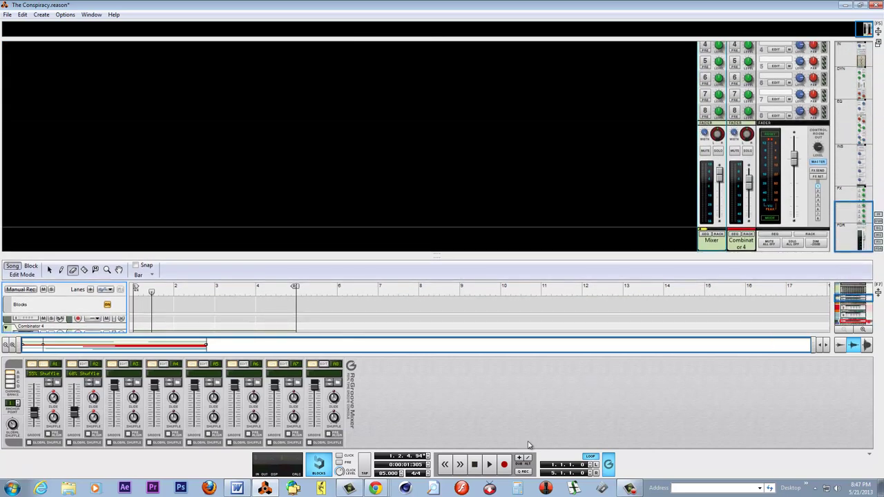
pyautogui.click(474, 469)
pyautogui.click(489, 467)
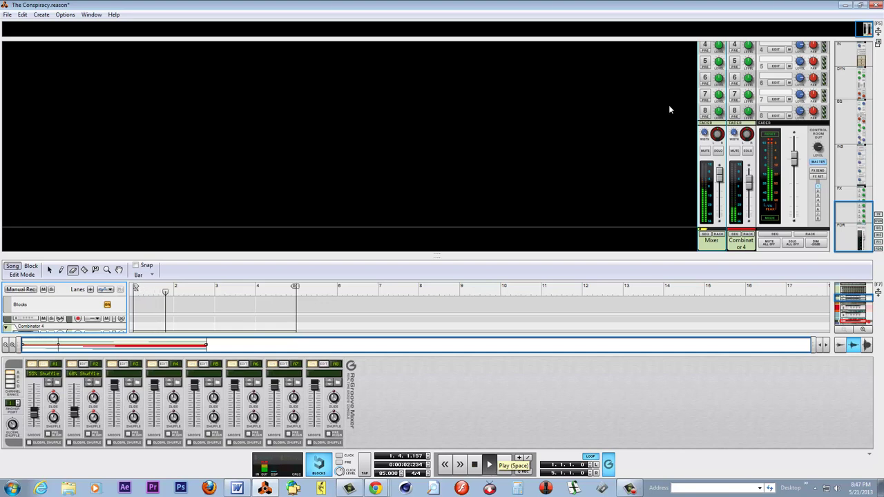
pyautogui.click(747, 151)
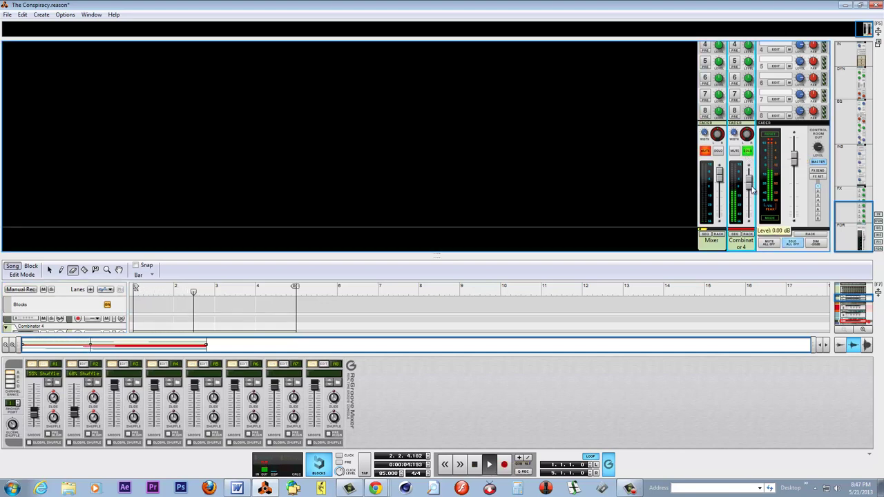
pyautogui.moveTo(748, 182); pyautogui.dragTo(749, 186)
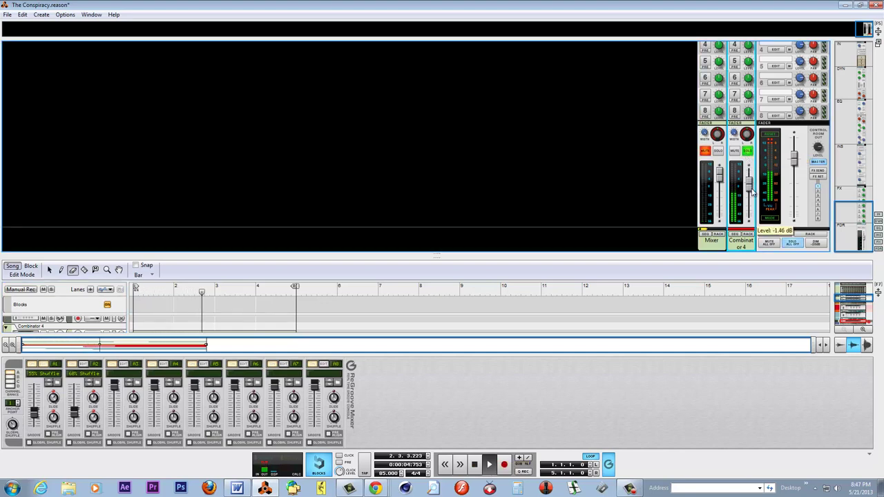
pyautogui.click(749, 151)
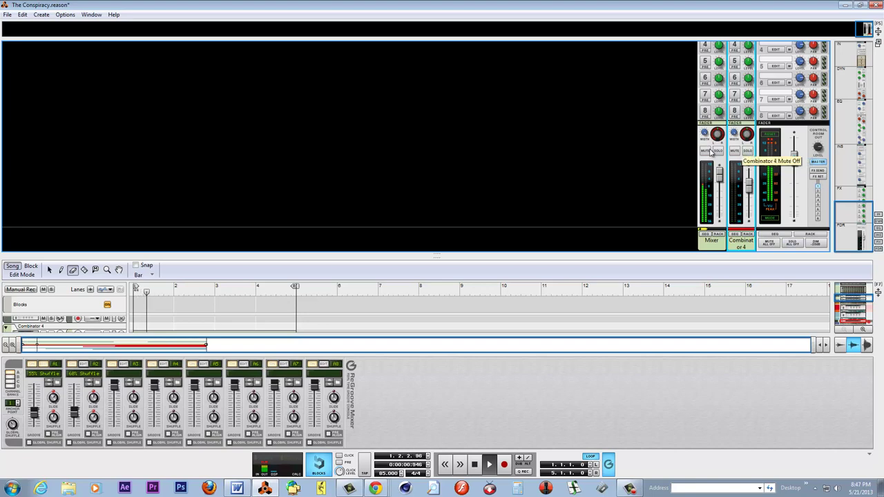
# Step: Solo the main mixer's Mixer channel and Redrum 1 on the rack mixer, and set channel 1's bass amount to 14
pyautogui.click(718, 151)
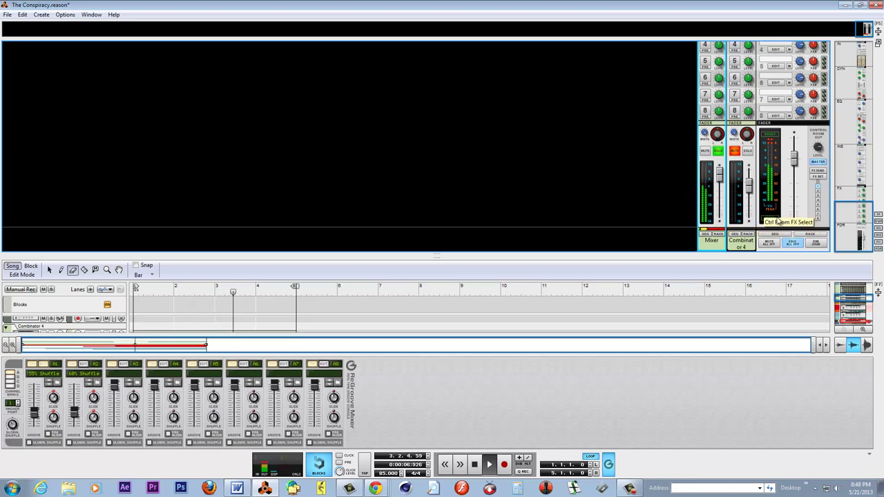
pyautogui.click(716, 240)
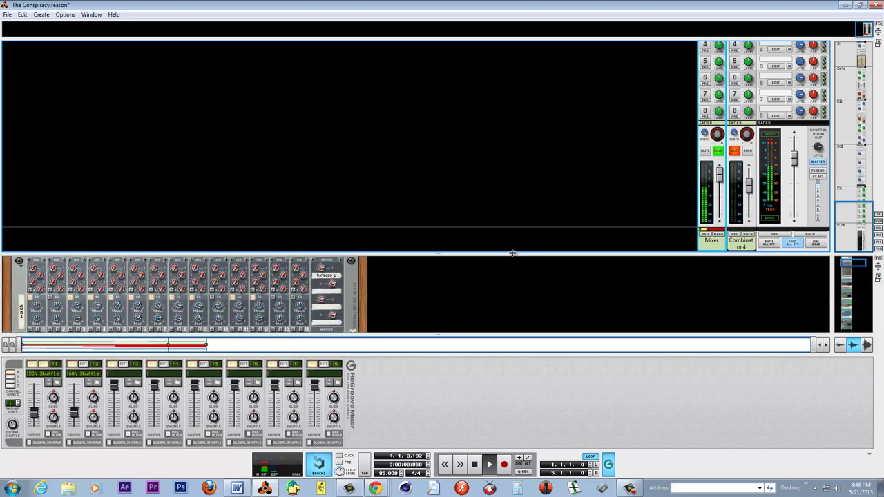
pyautogui.moveTo(513, 247); pyautogui.dragTo(518, 78)
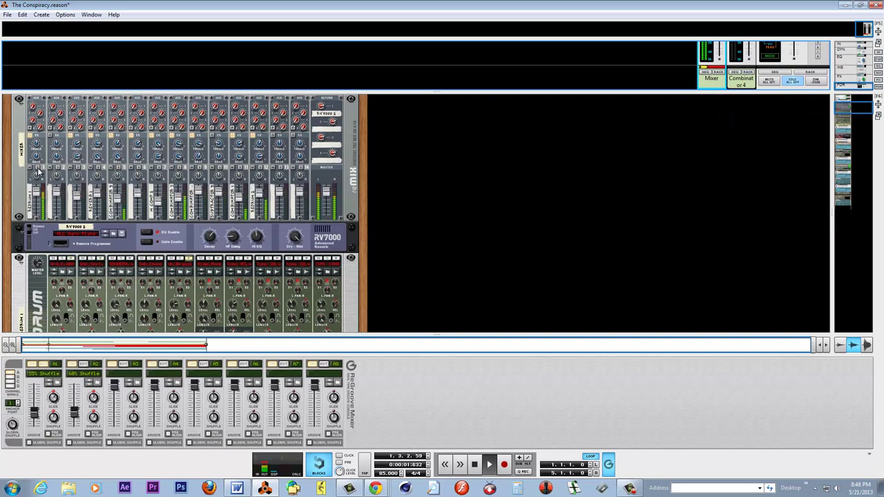
pyautogui.click(46, 193)
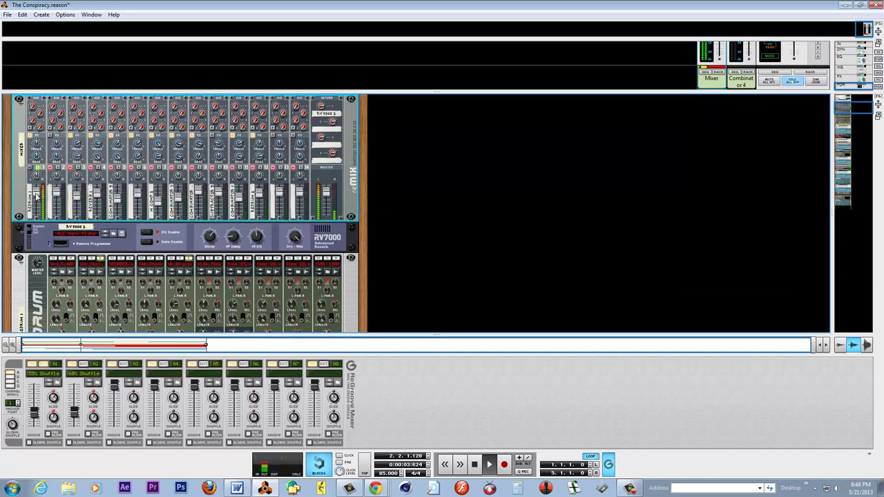
pyautogui.moveTo(33, 145)
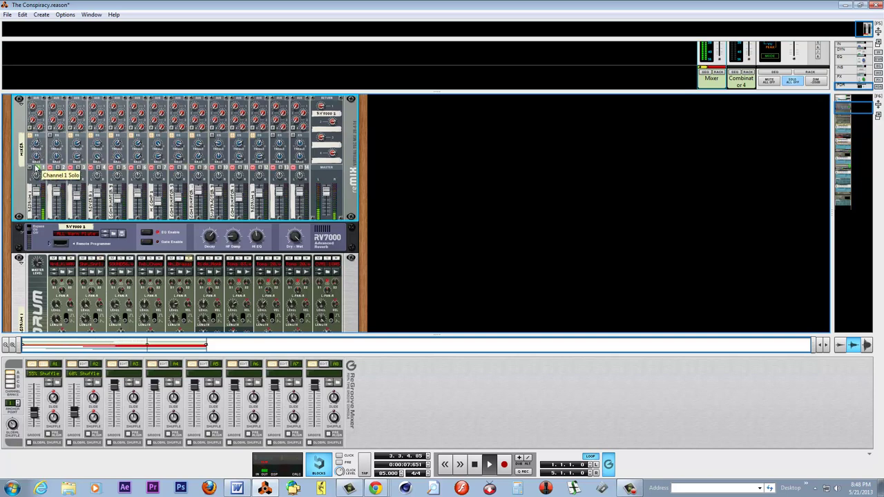
pyautogui.moveTo(35, 157); pyautogui.dragTo(33, 163)
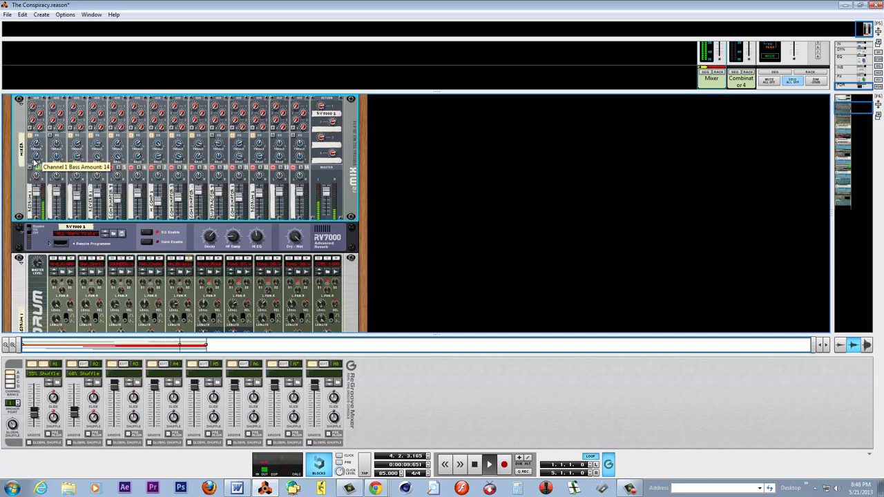
# Step: Examine the rack and the programmer sections of the Master Section and the Mixer channel while the loop plays
pyautogui.scroll(-5, 254, 228)
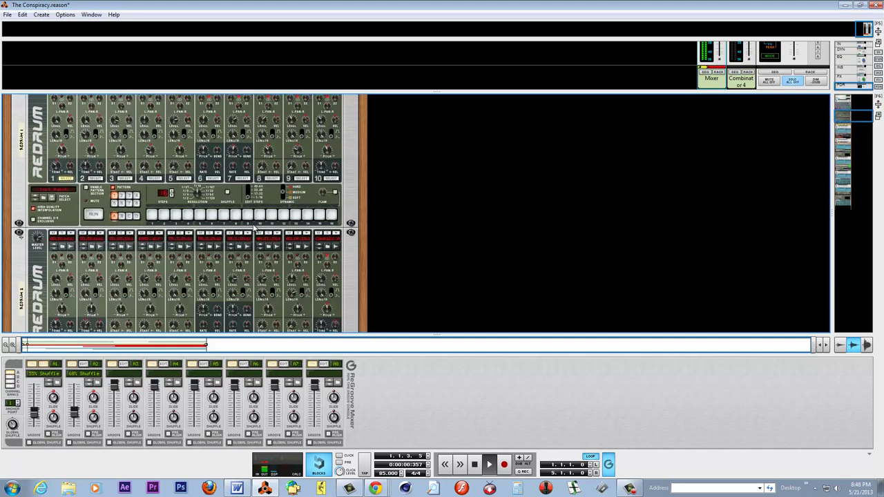
pyautogui.scroll(5, 254, 228)
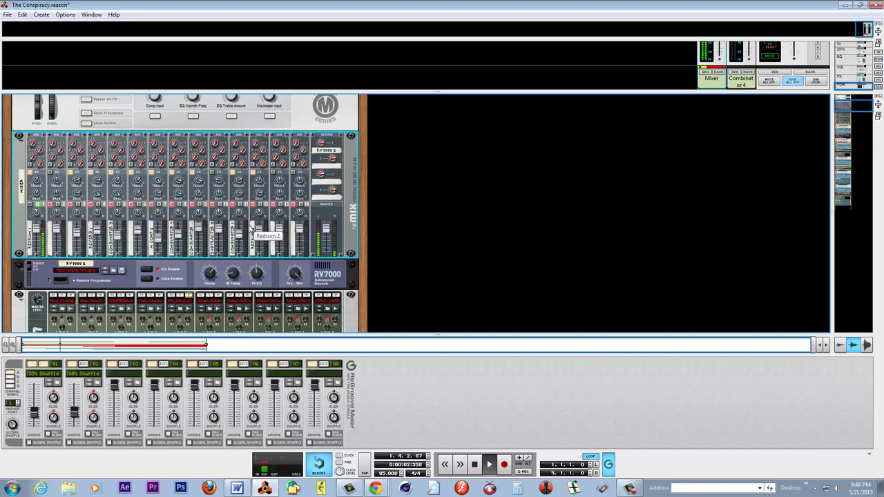
pyautogui.scroll(3, 158, 198)
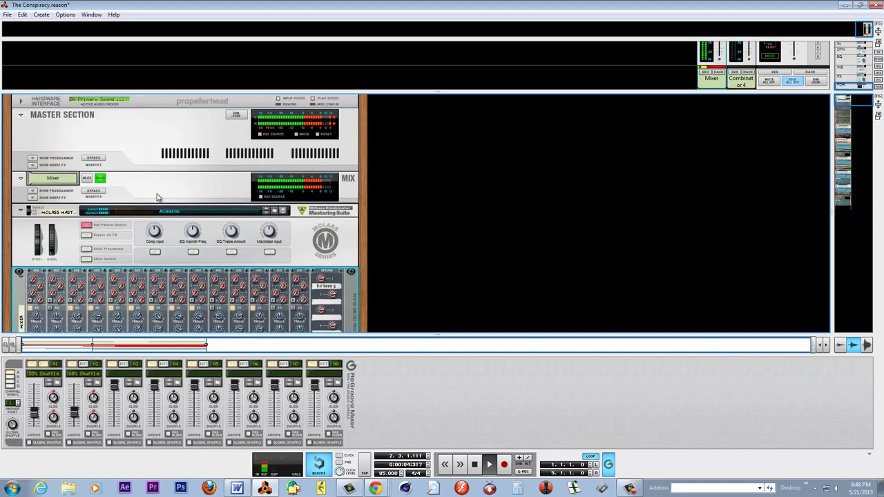
pyautogui.click(33, 159)
pyautogui.click(32, 158)
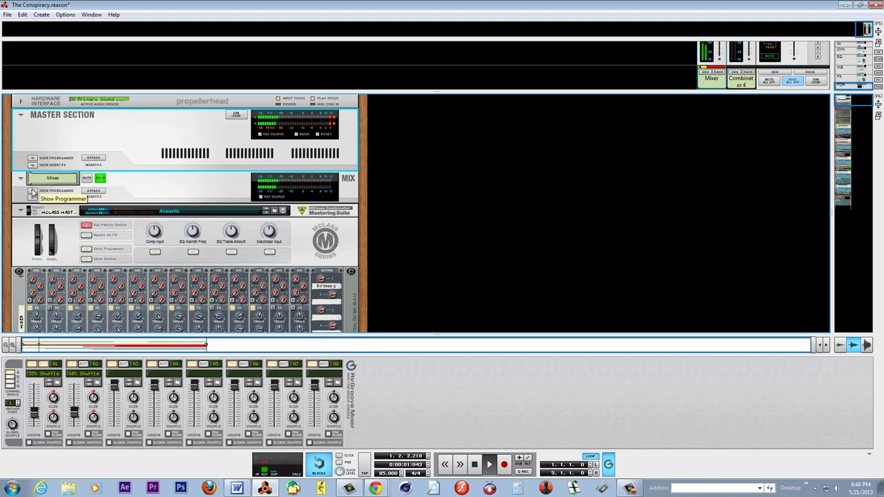
pyautogui.click(33, 191)
pyautogui.click(32, 191)
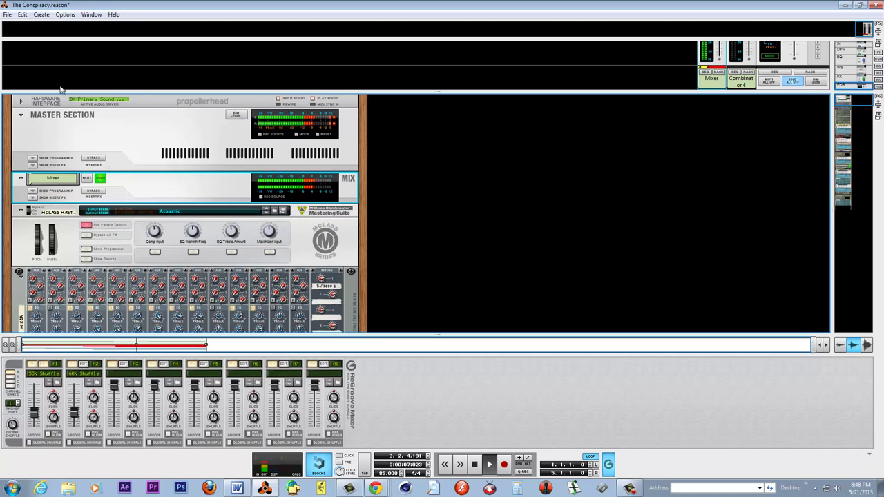
pyautogui.scroll(-6, 142, 223)
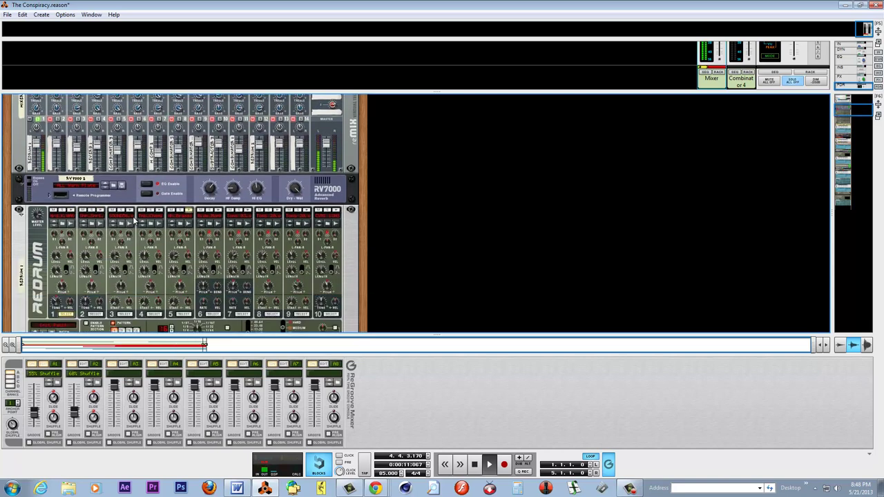
# Step: Listen to Redrum 1's drums in solo, leave drum 1 soloed, and audition Core_Kick_PL.wav as its sample
pyautogui.click(94, 214)
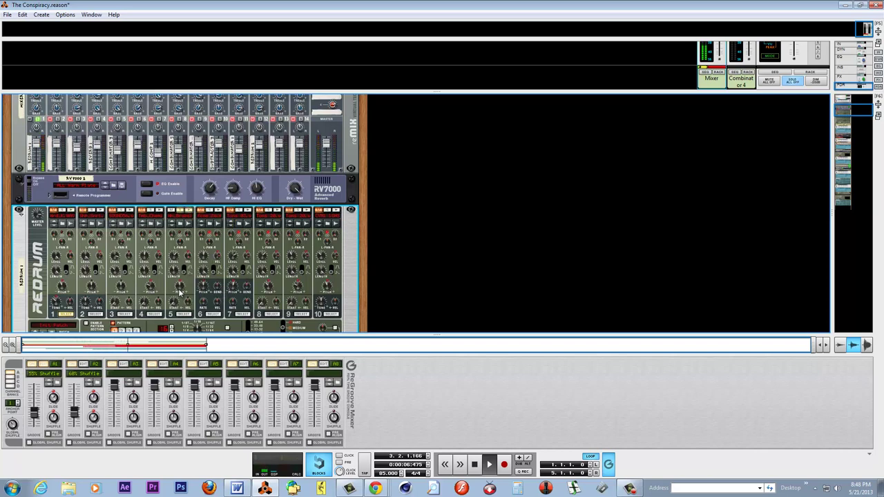
pyautogui.click(183, 214)
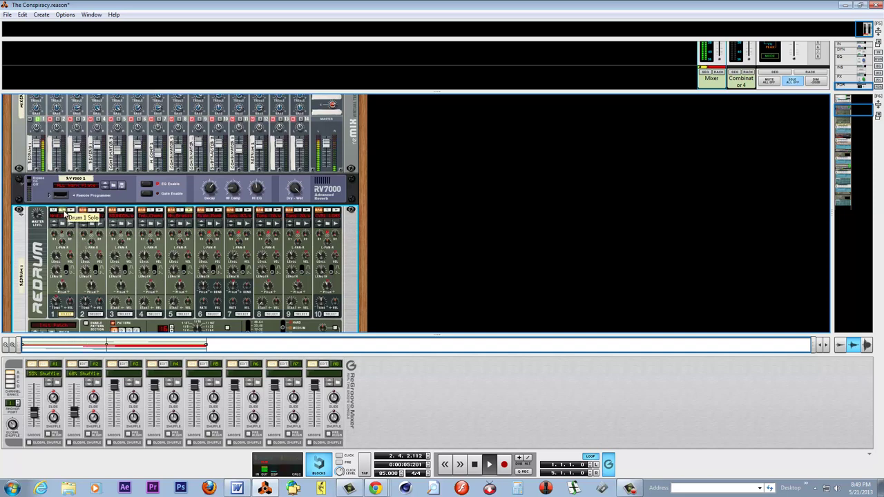
pyautogui.click(67, 224)
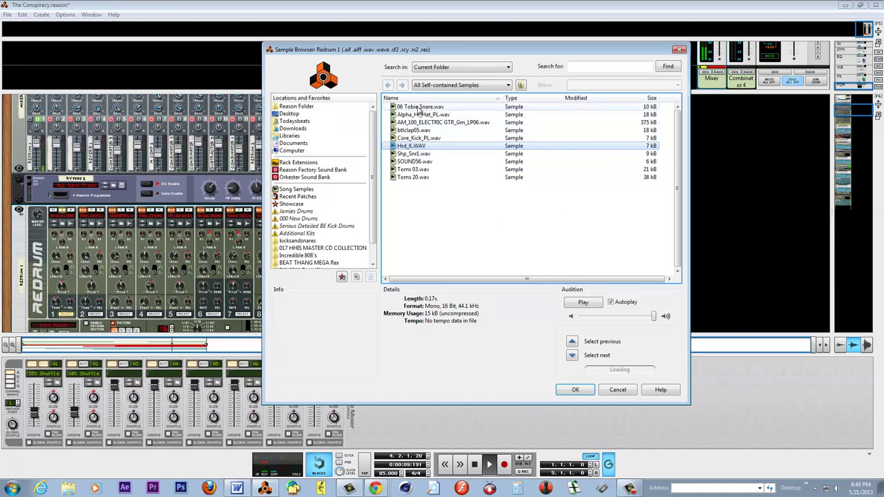
pyautogui.click(423, 138)
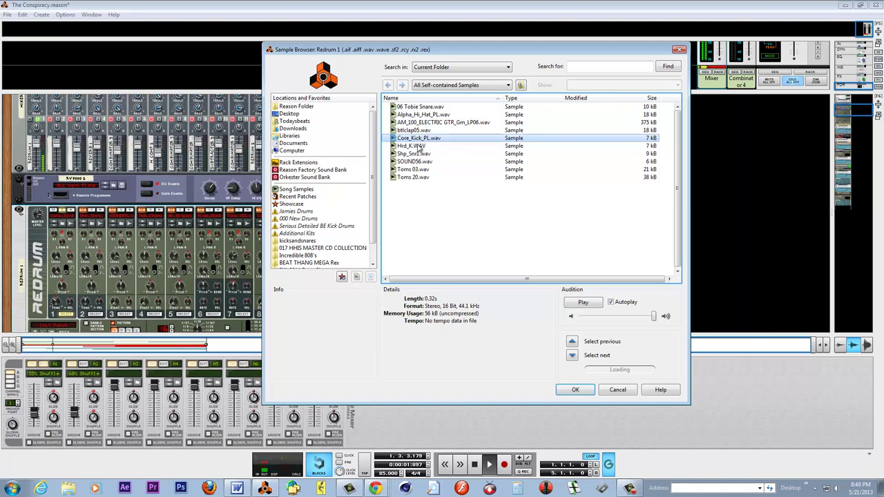
# Step: Browse the Incredible 808's folder for drum 1 samples and open its Kick folder
pyautogui.click(312, 255)
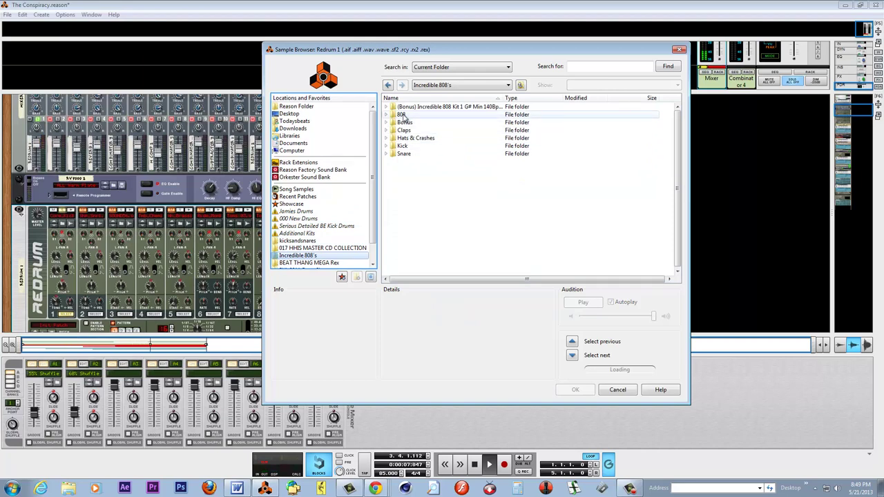
pyautogui.doubleClick(404, 115)
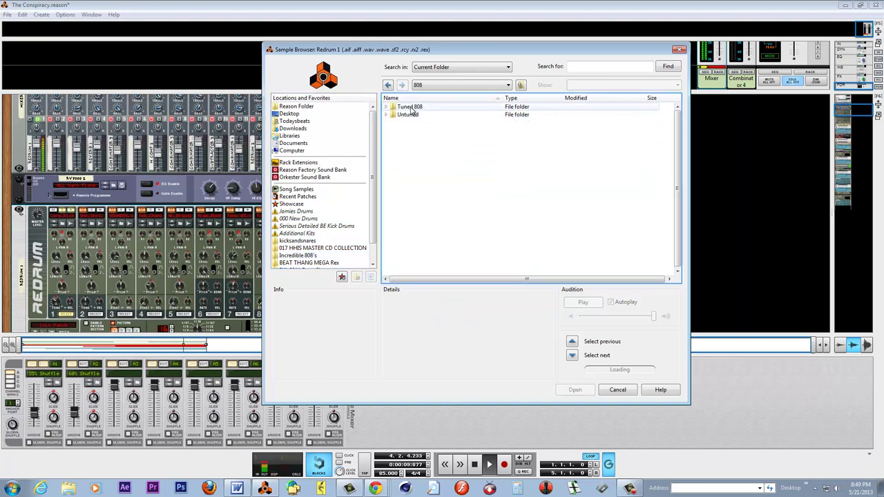
pyautogui.click(522, 85)
pyautogui.doubleClick(404, 146)
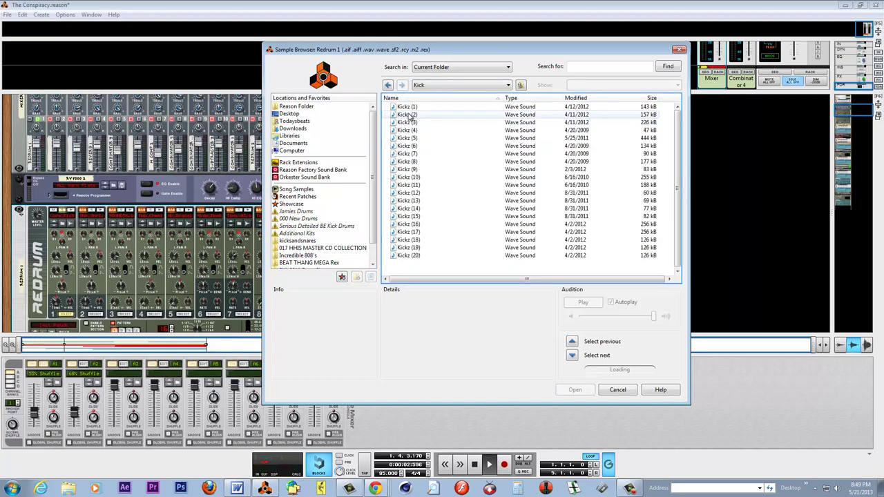
# Step: Audition the kick samples Kickz (1) through Kickz (10) in order and load Kickz (10) into Redrum 1's drum 1
pyautogui.click(408, 108)
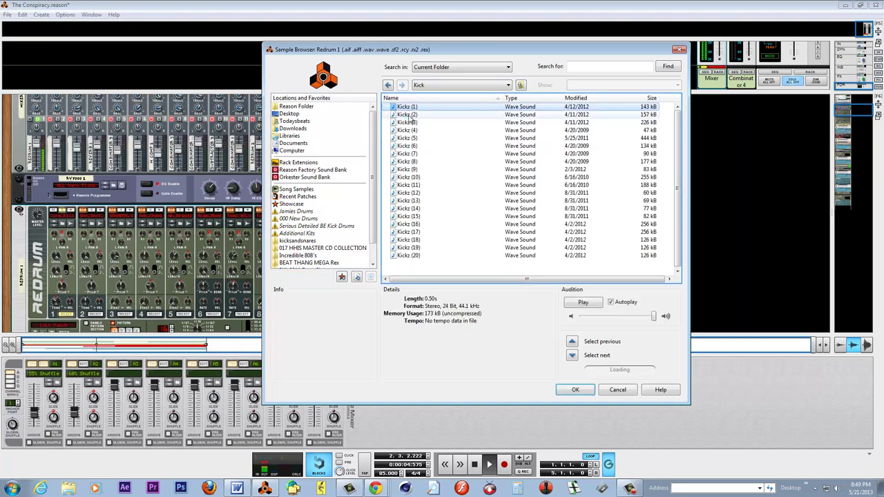
pyautogui.click(409, 114)
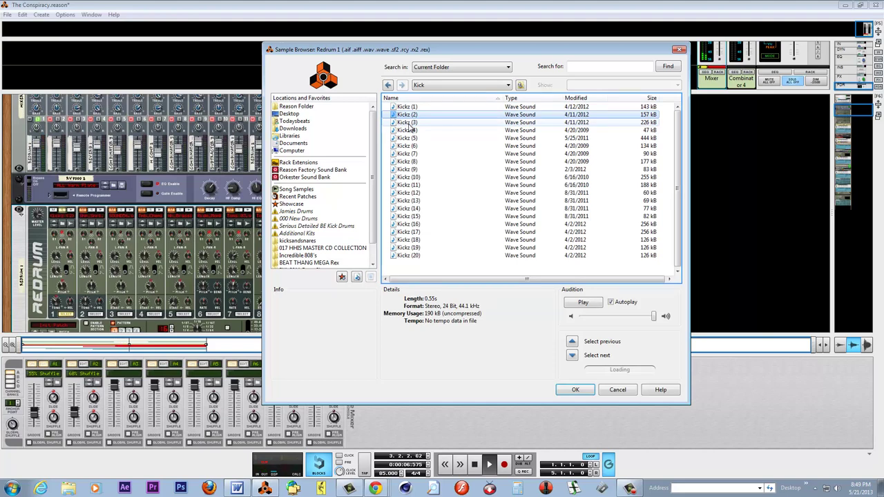
pyautogui.click(407, 123)
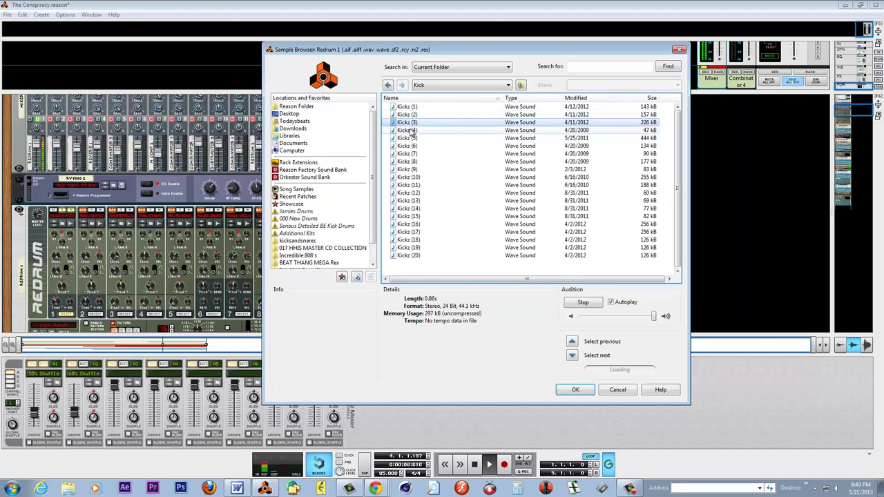
pyautogui.click(409, 130)
pyautogui.click(408, 139)
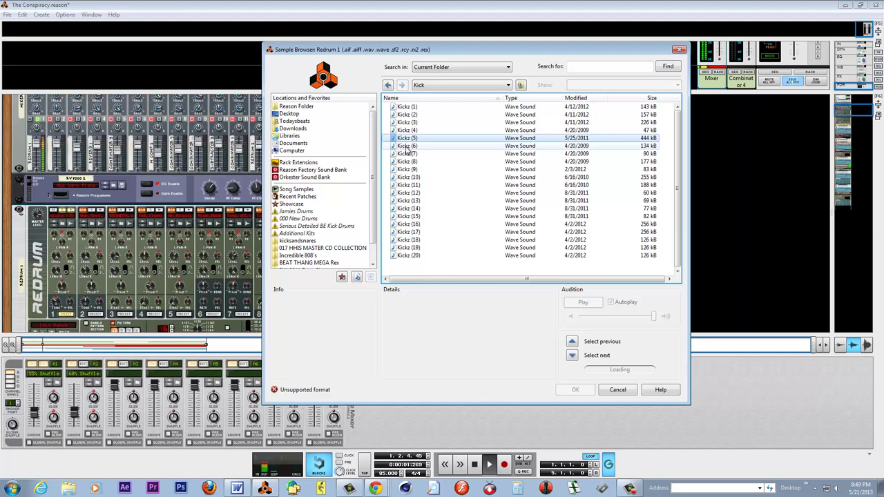
pyautogui.click(408, 146)
pyautogui.click(407, 155)
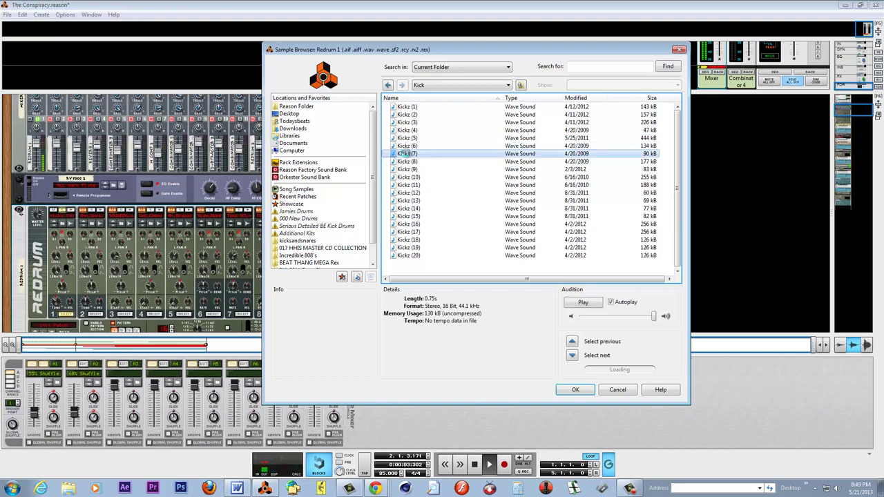
pyautogui.click(408, 162)
pyautogui.click(408, 170)
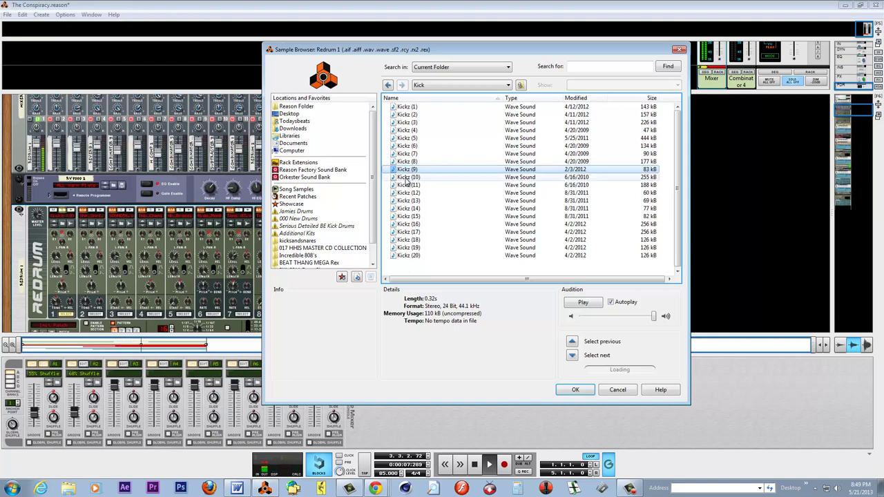
pyautogui.click(408, 177)
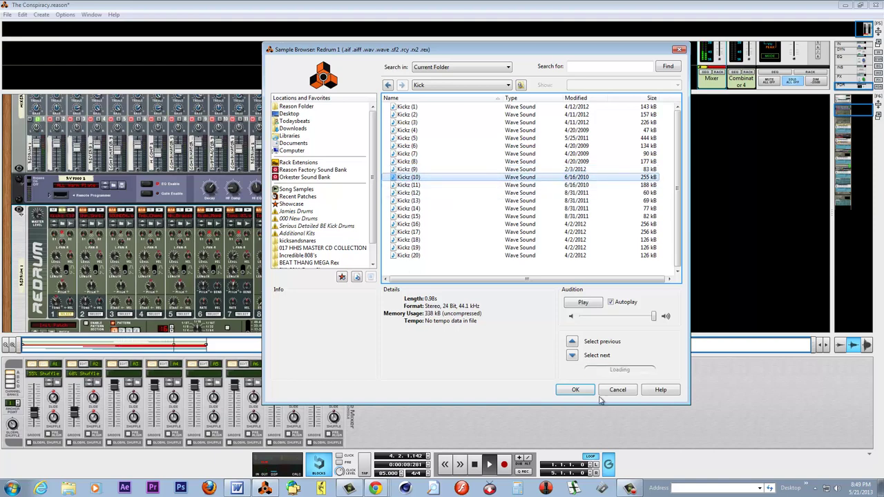
pyautogui.click(575, 389)
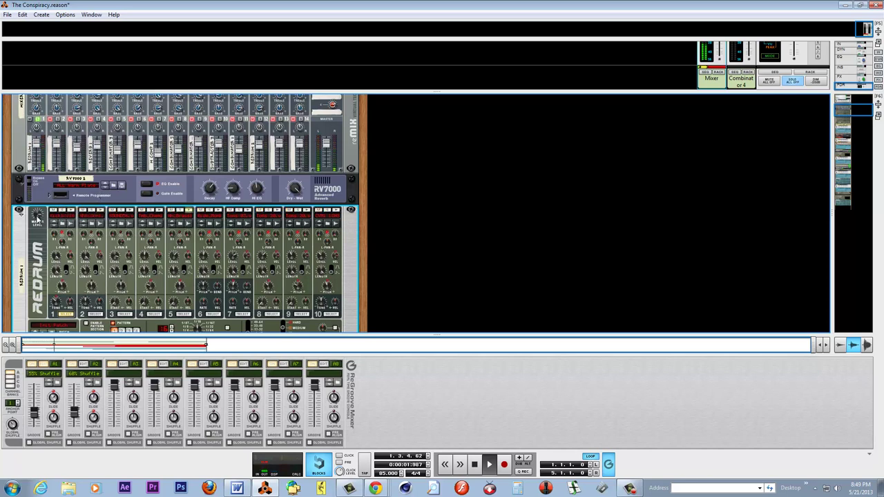
# Step: Solo the rack mixer's remaining channels one after another from channel 2 to channel 14 while the loop plays
pyautogui.moveTo(37, 216)
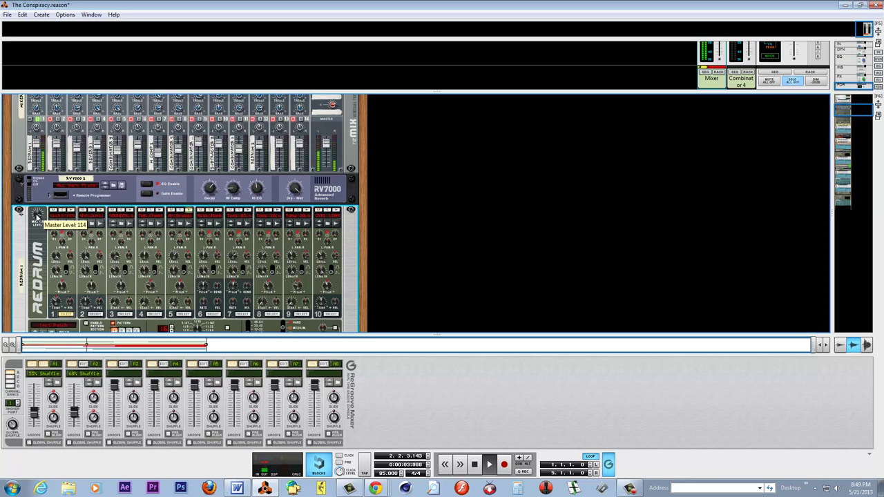
pyautogui.click(60, 123)
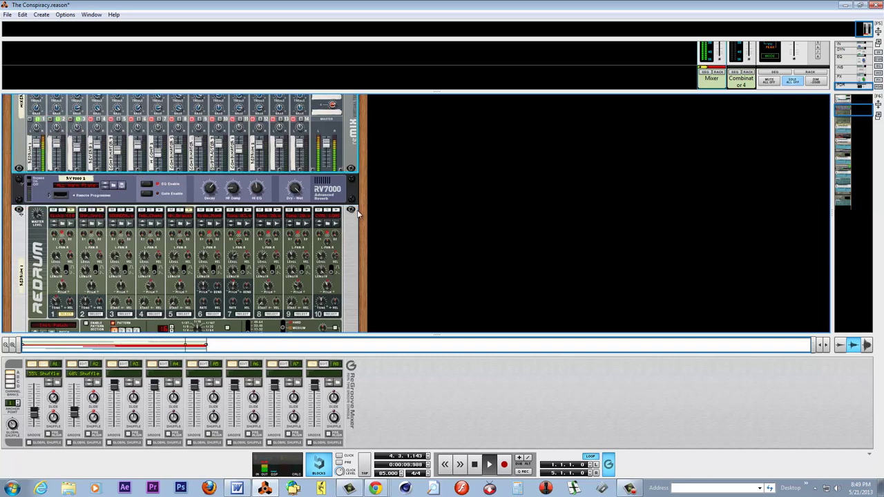
pyautogui.scroll(-3, 375, 208)
pyautogui.scroll(5, 375, 207)
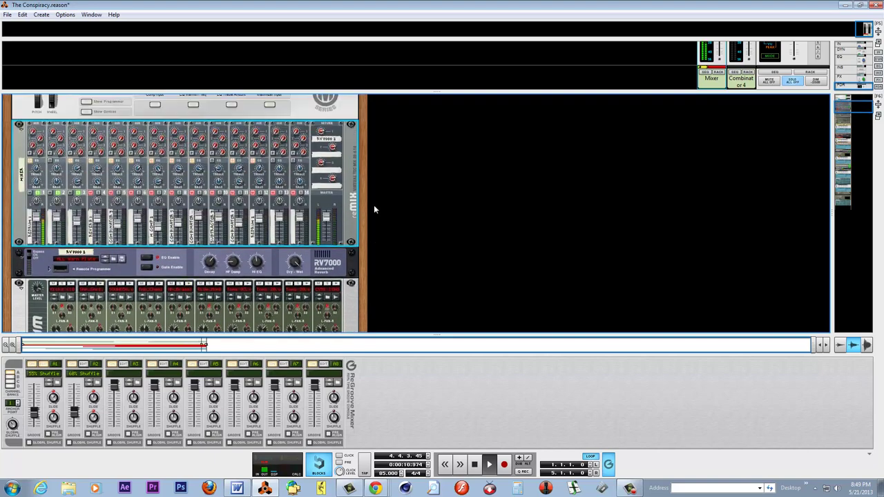
pyautogui.click(118, 196)
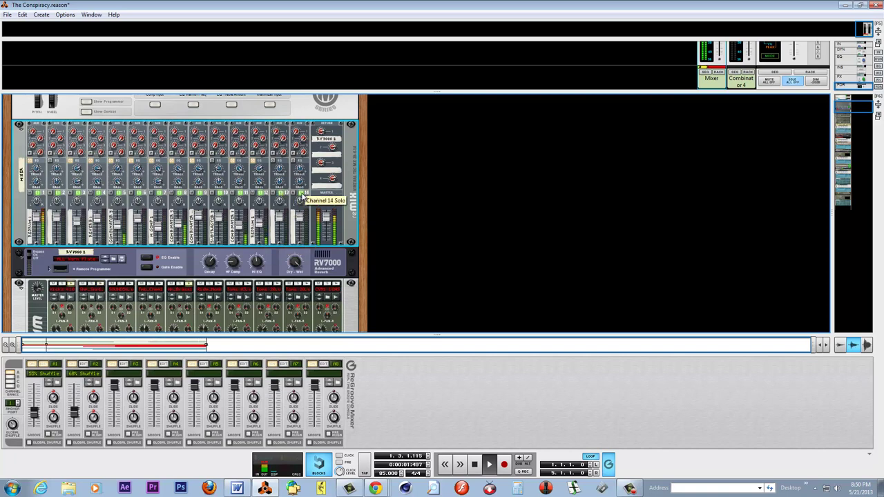
# Step: Turn off the solo on all the rack mixer's channels one by one, from channel 14 down to channel 1
pyautogui.click(281, 193)
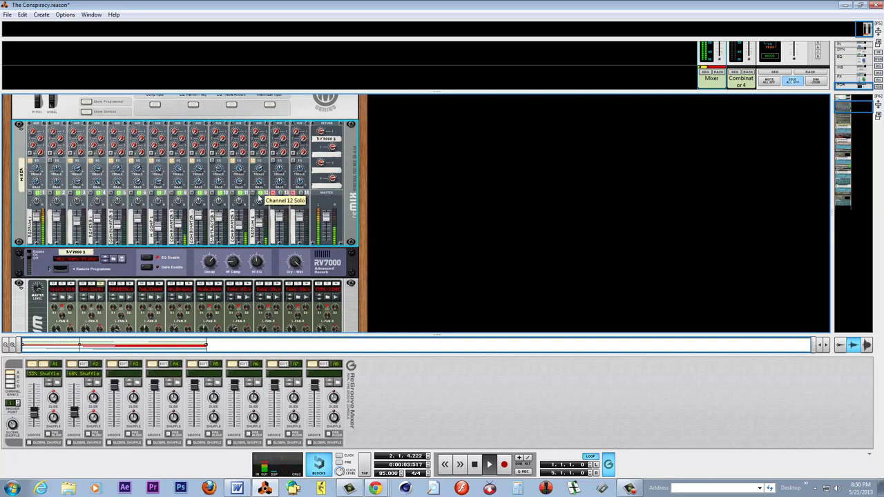
pyautogui.click(260, 193)
pyautogui.click(239, 194)
pyautogui.click(219, 195)
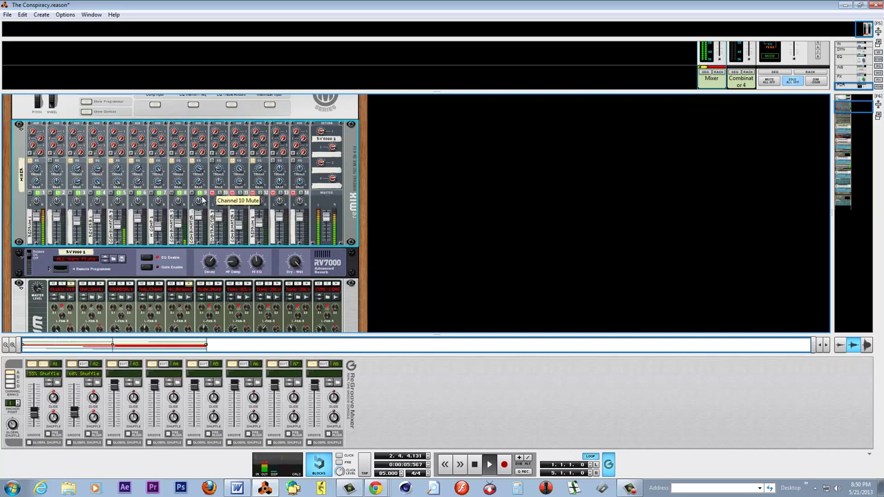
pyautogui.click(198, 195)
pyautogui.click(179, 194)
pyautogui.click(158, 194)
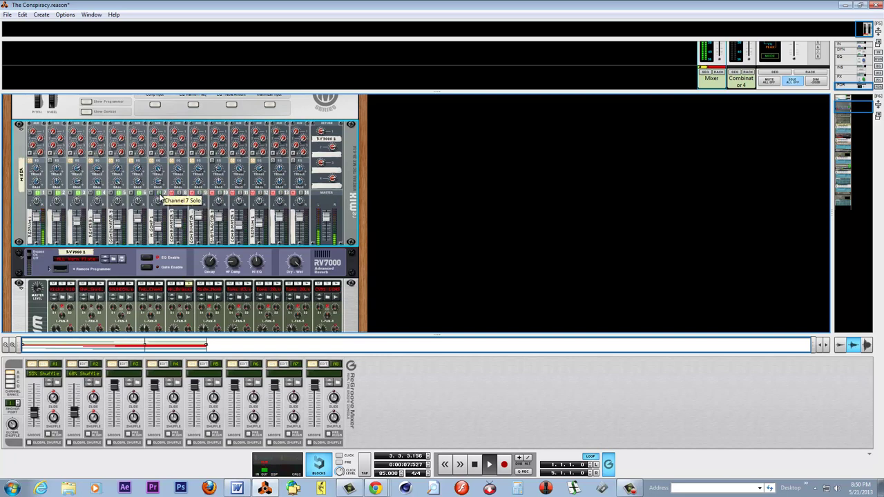
pyautogui.click(138, 195)
pyautogui.click(116, 195)
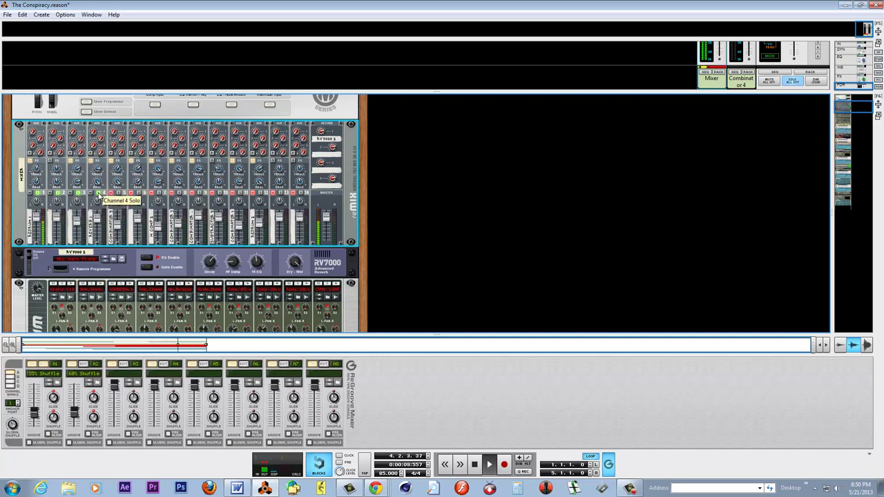
pyautogui.click(96, 194)
pyautogui.click(74, 194)
pyautogui.click(55, 195)
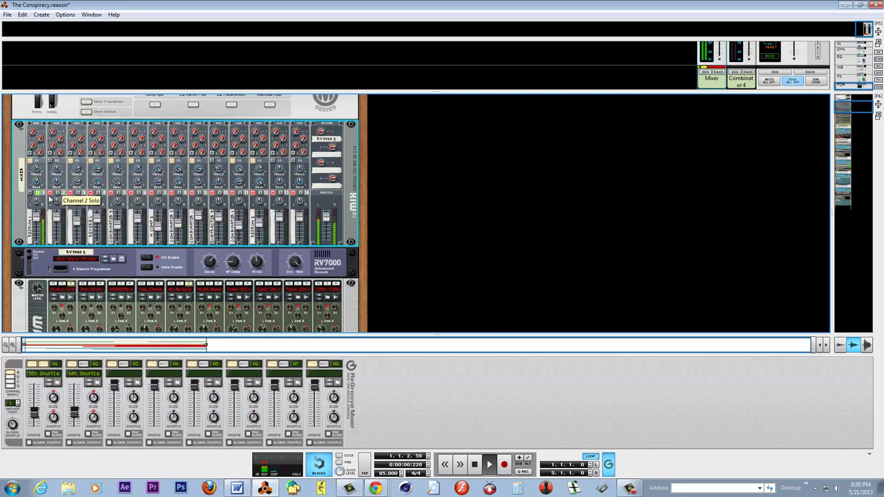
pyautogui.click(38, 195)
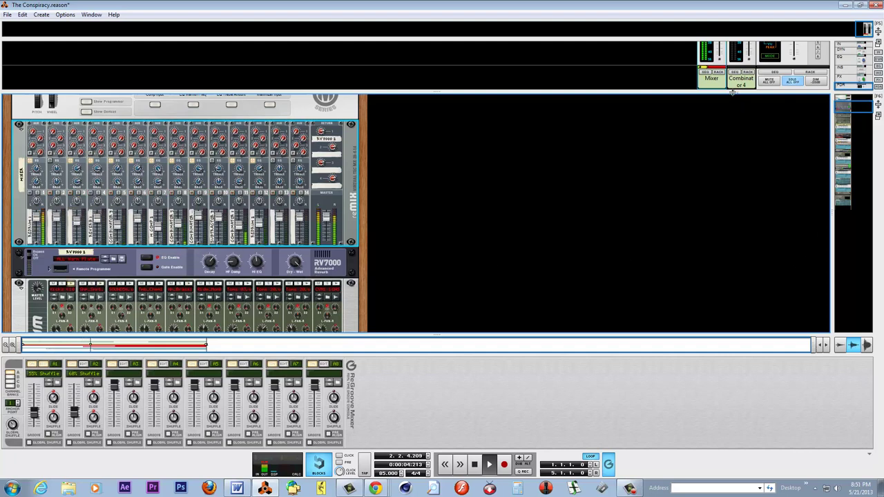
# Step: Enlarge the main mixer view and turn off the Mixer channel's solo so Combinator 4 plays too
pyautogui.moveTo(734, 94); pyautogui.dragTo(747, 200)
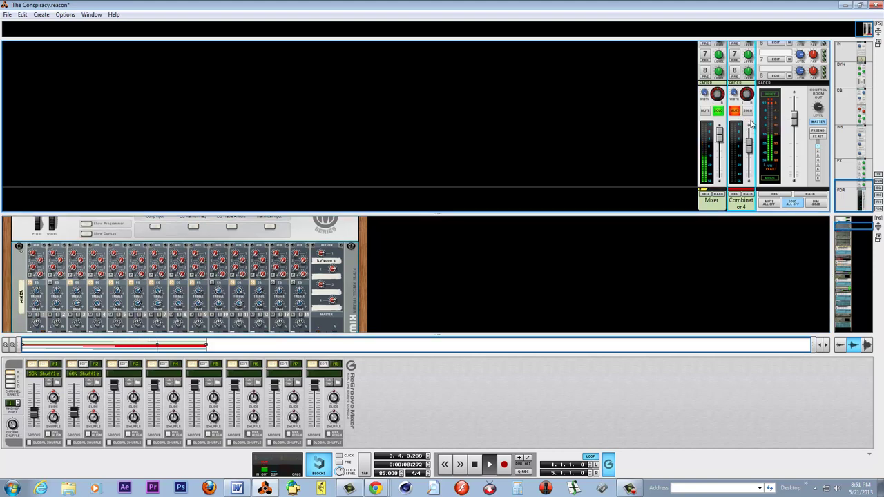
pyautogui.click(719, 111)
pyautogui.moveTo(749, 147); pyautogui.dragTo(749, 147)
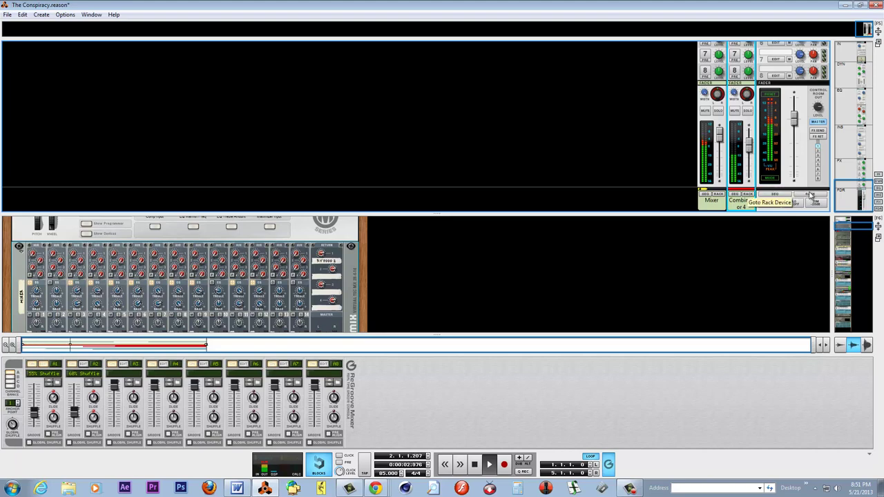
# Step: Load the Deep Bass.cmb insert effect patch from the Bass folder under Dynamics onto the Combinator 4 channel
pyautogui.moveTo(803, 214); pyautogui.dragTo(813, 331)
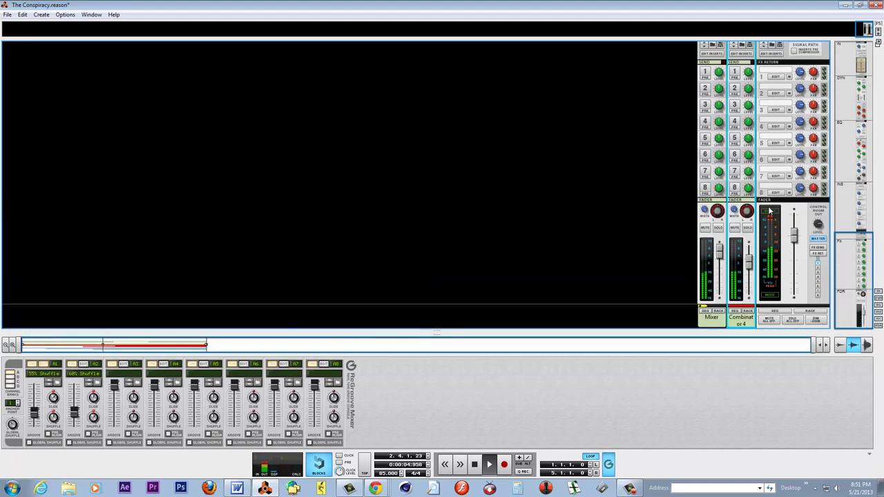
pyautogui.scroll(4, 770, 211)
pyautogui.scroll(-1, 770, 211)
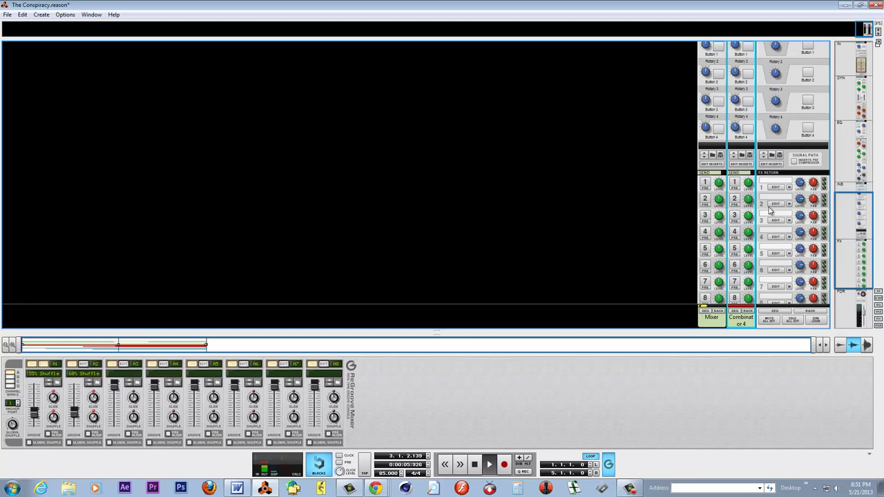
pyautogui.click(742, 157)
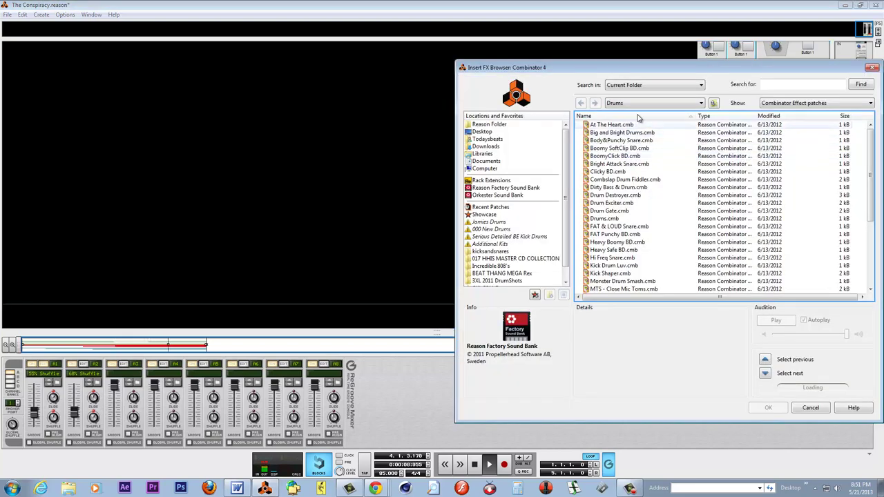
pyautogui.click(717, 104)
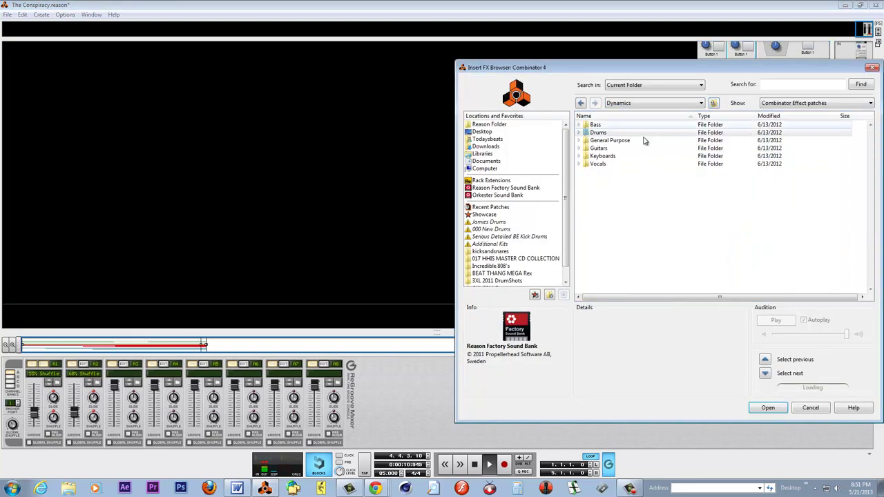
pyautogui.doubleClick(593, 123)
pyautogui.click(603, 125)
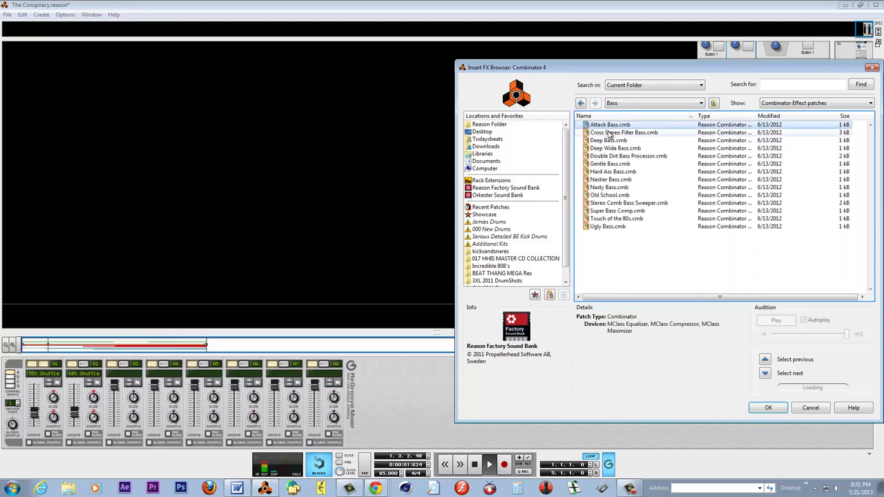
pyautogui.click(611, 141)
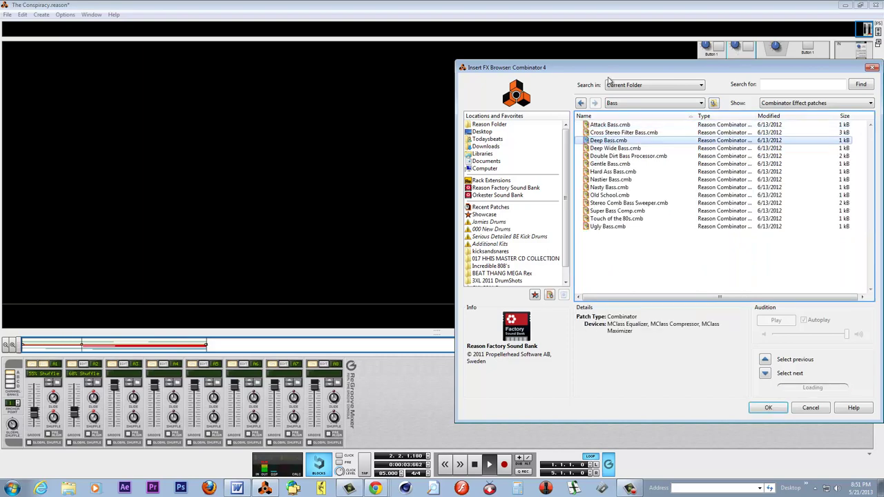
pyautogui.moveTo(607, 74); pyautogui.dragTo(388, 53)
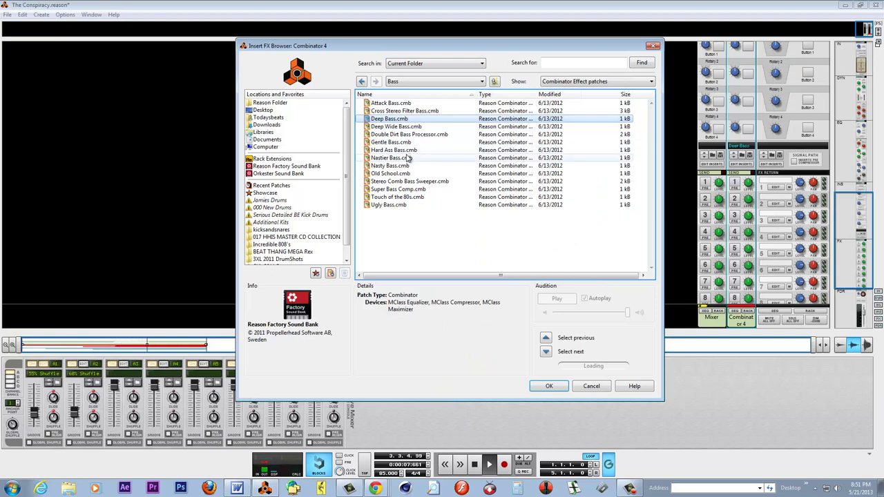
pyautogui.click(553, 391)
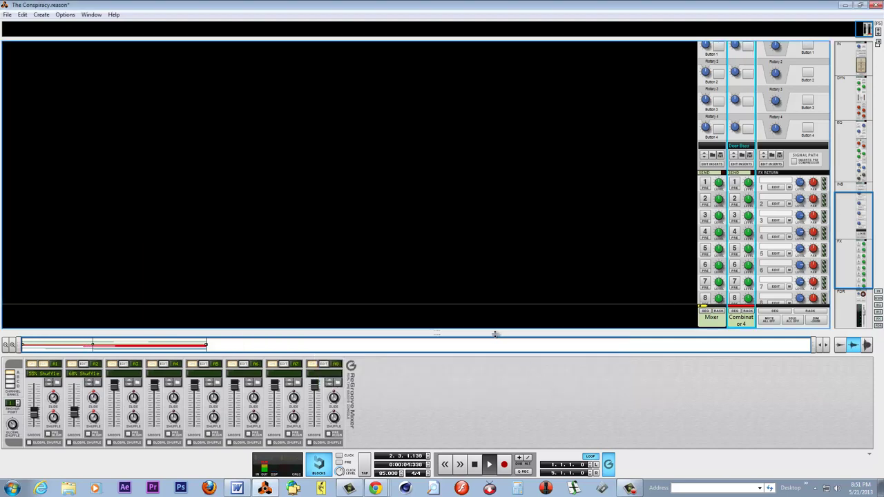
# Step: Show the sequencer with the Selection tool, select the SubTractor 3, Combinator 7 and Arp 2 tracks in turn over the loop, and stop playback
pyautogui.moveTo(495, 333); pyautogui.dragTo(489, 92)
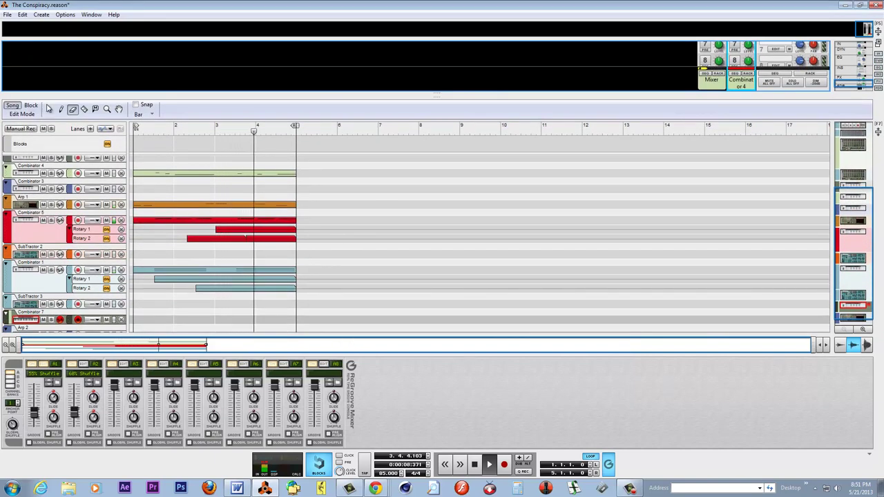
pyautogui.click(49, 109)
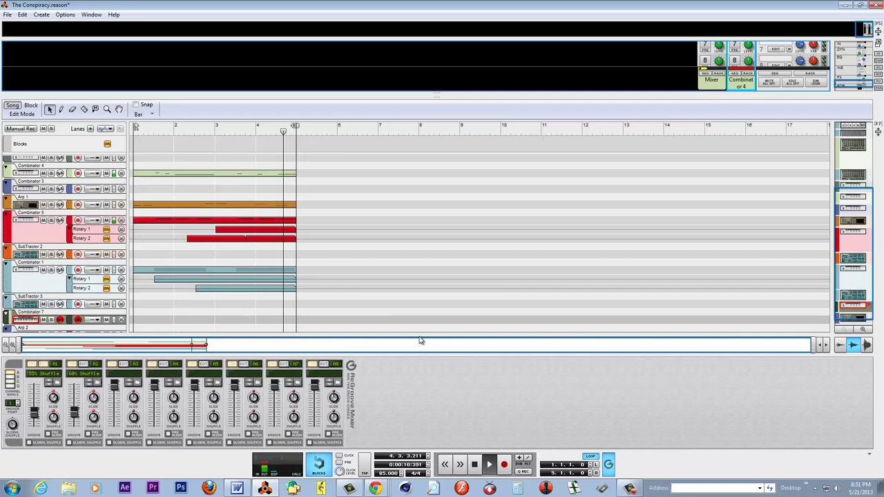
pyautogui.click(31, 304)
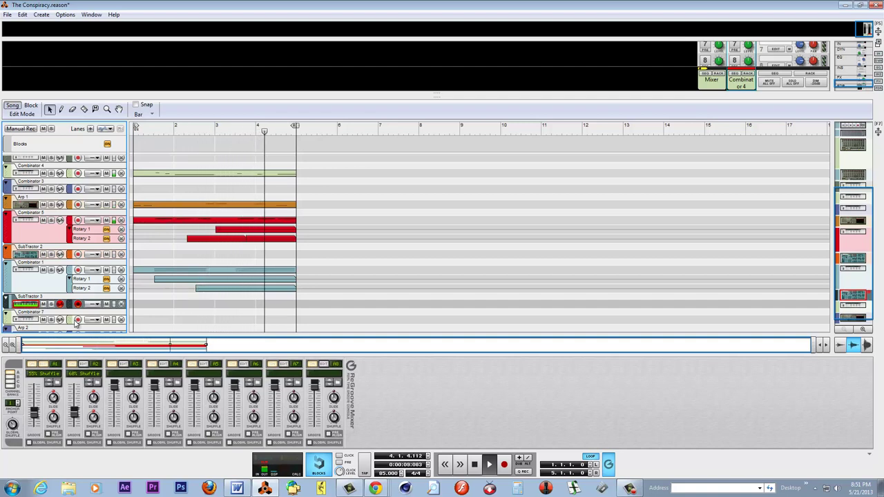
pyautogui.click(34, 319)
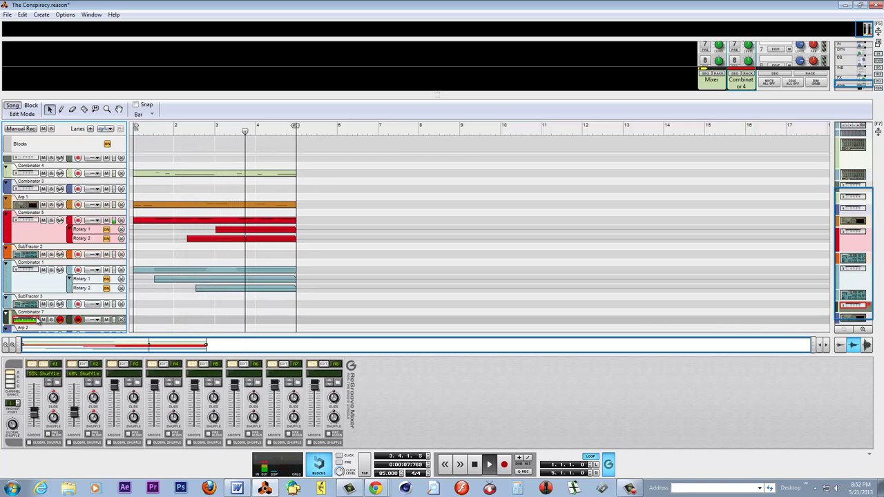
pyautogui.scroll(-1, 320, 275)
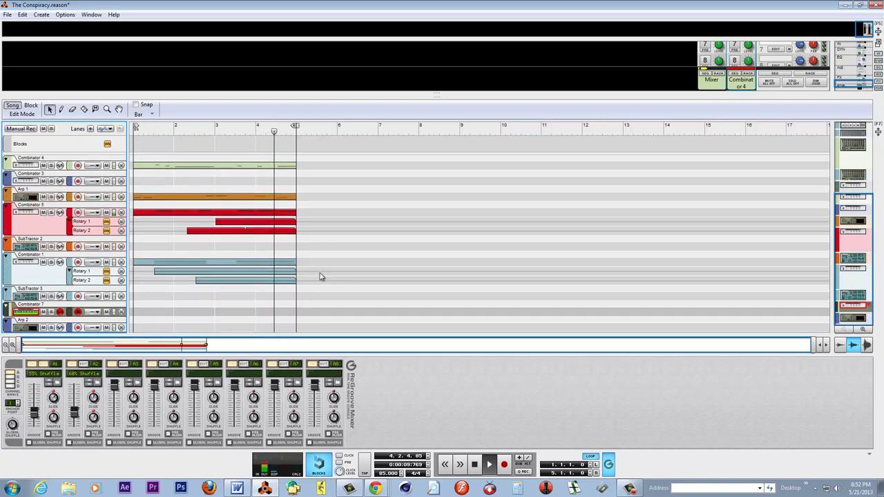
pyautogui.click(33, 327)
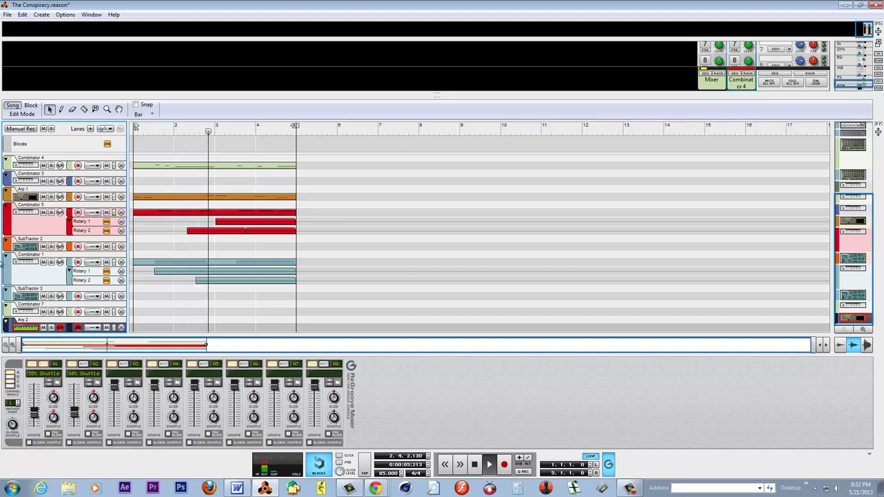
pyautogui.click(474, 465)
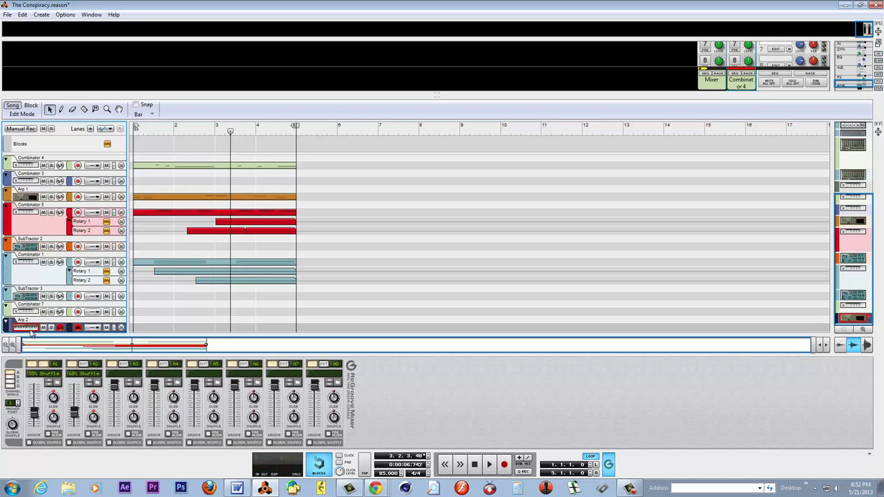
# Step: Delete the Arp 2, Combinator 7, SubTractor 2 and SubTractor 3 tracks together with their devices
pyautogui.press('Delete')
pyautogui.click(419, 258)
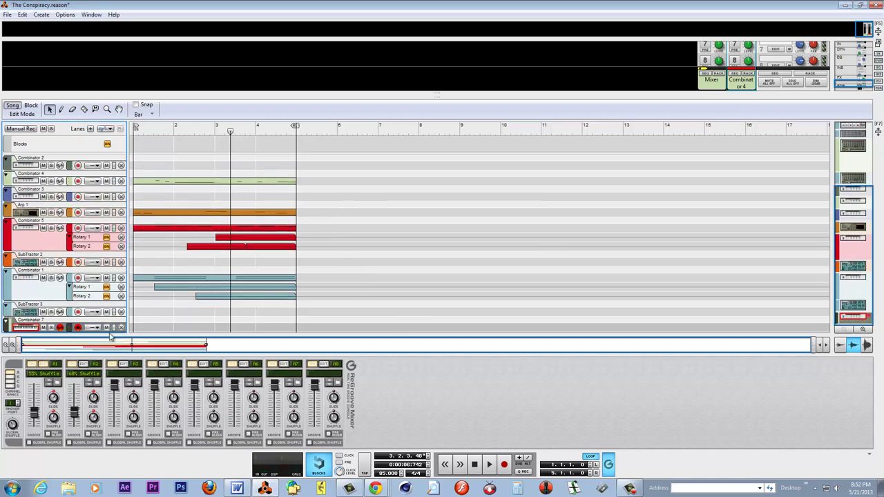
pyautogui.press('Delete')
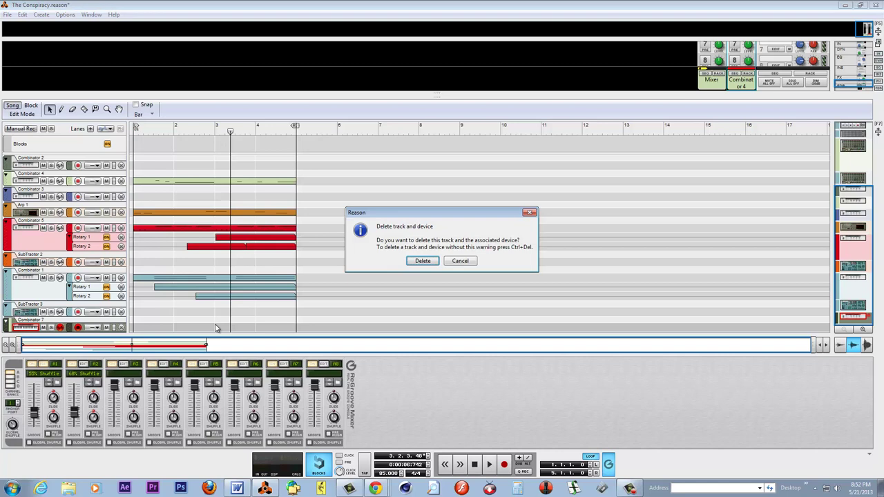
pyautogui.click(421, 261)
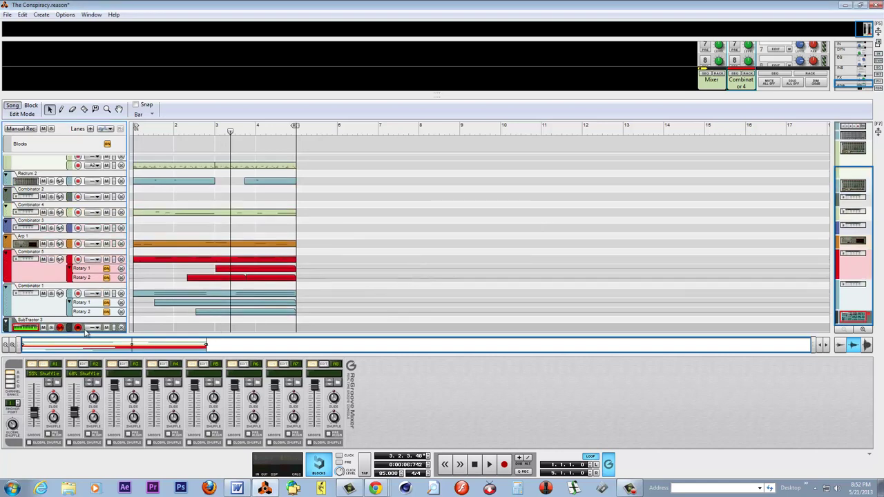
pyautogui.press('Delete')
pyautogui.click(418, 263)
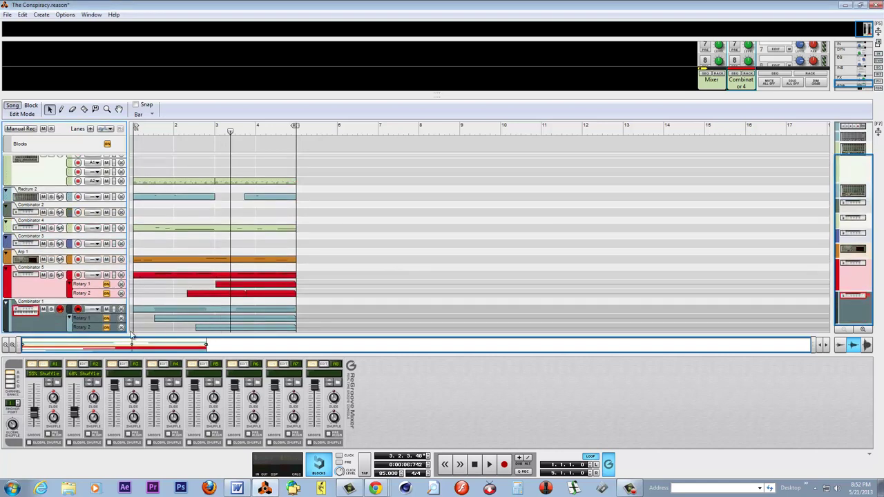
# Step: Delete the Rotary 1 and Rotary 2 automation lanes from both the Combinator 1 and Combinator 5 tracks
pyautogui.click(122, 328)
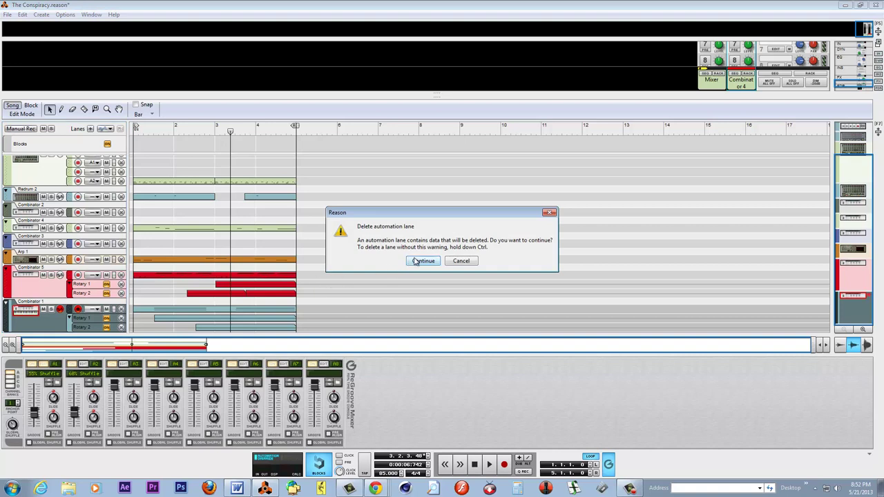
pyautogui.click(422, 261)
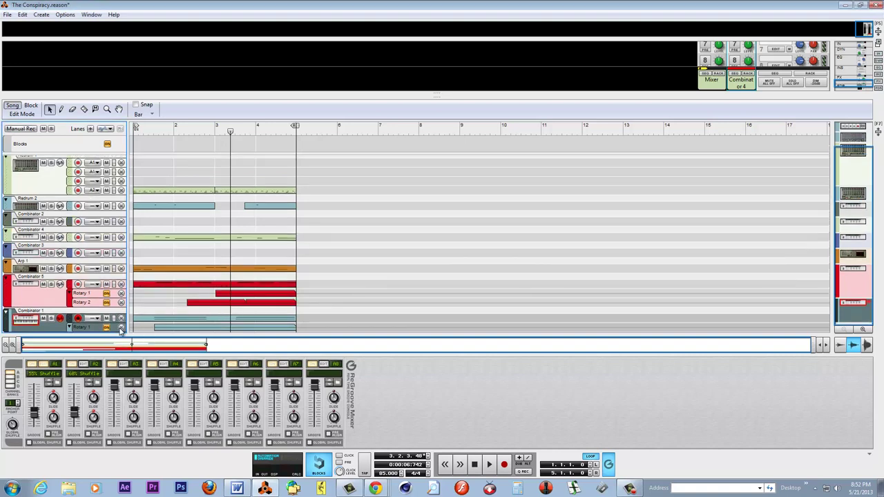
pyautogui.click(121, 328)
pyautogui.click(417, 263)
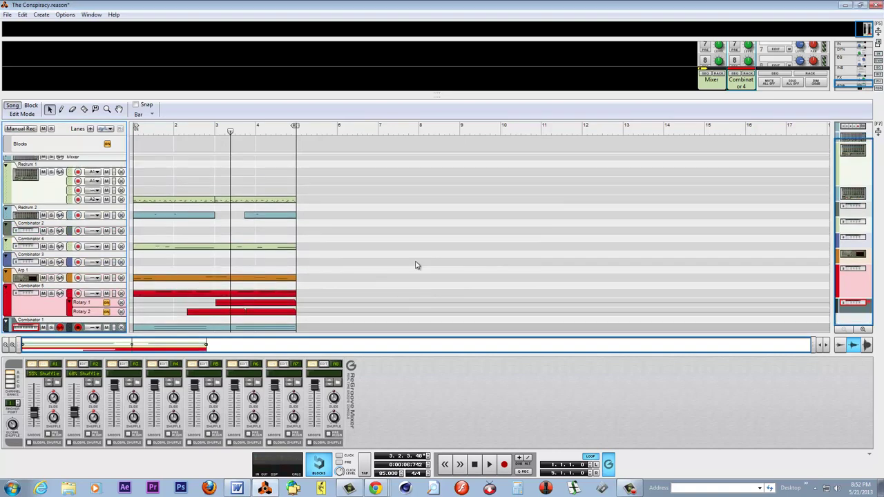
pyautogui.click(121, 311)
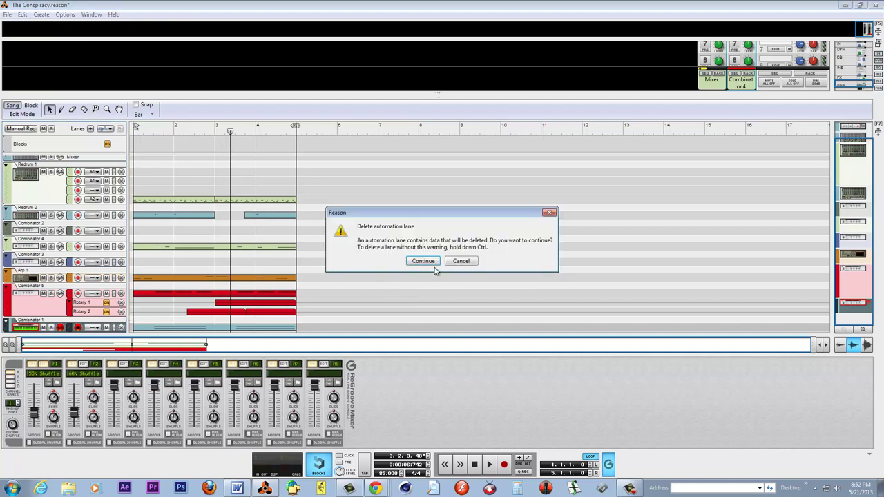
pyautogui.click(431, 263)
pyautogui.click(121, 311)
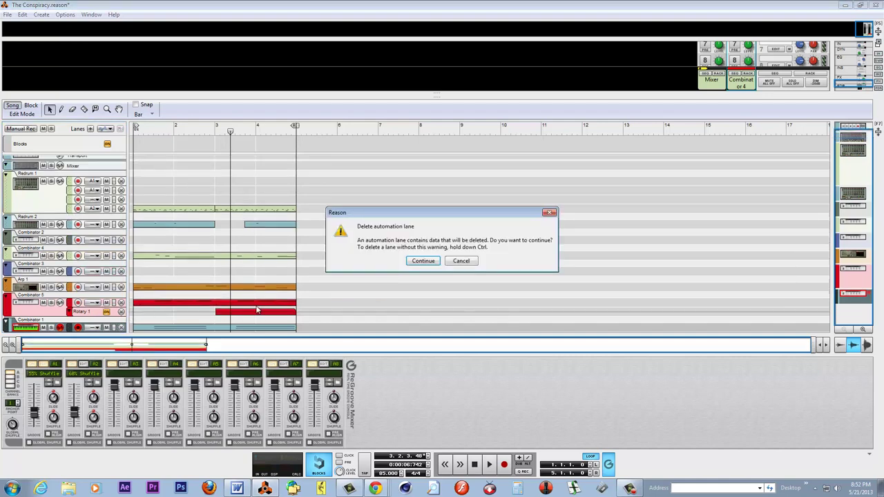
pyautogui.click(410, 262)
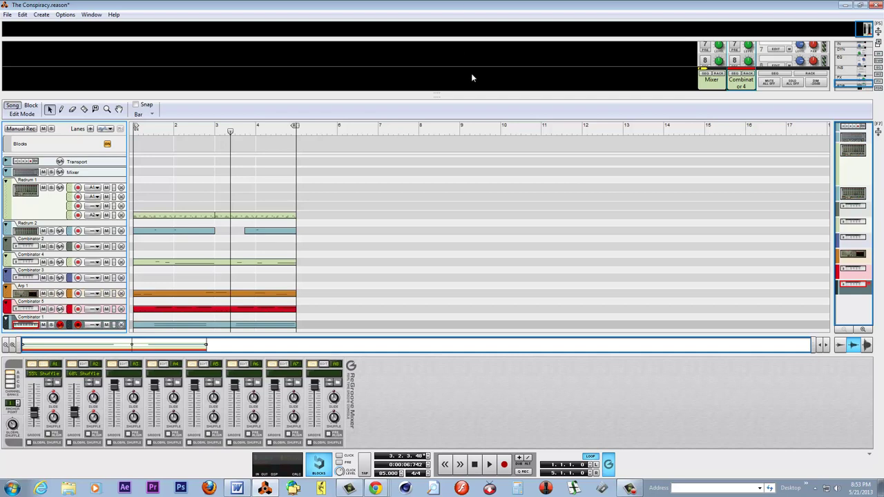
# Step: Return to the song start and delete the empty note lanes of the Redrum 1 and Combinator 2 tracks, leaving Combinator 2 selected
pyautogui.click(476, 464)
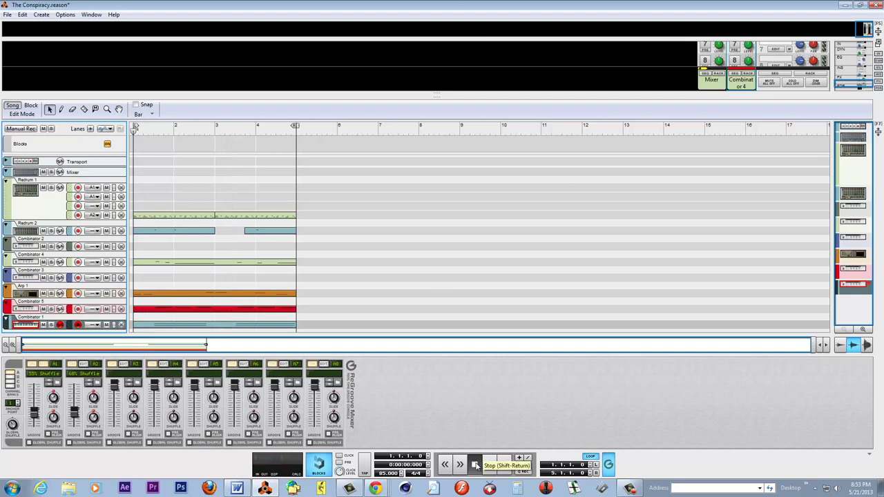
pyautogui.click(121, 215)
pyautogui.click(122, 206)
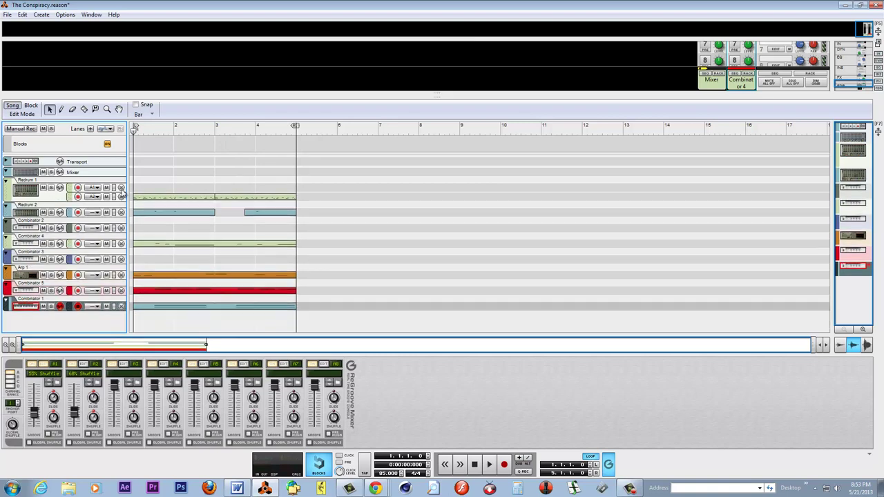
pyautogui.click(121, 187)
pyautogui.click(120, 219)
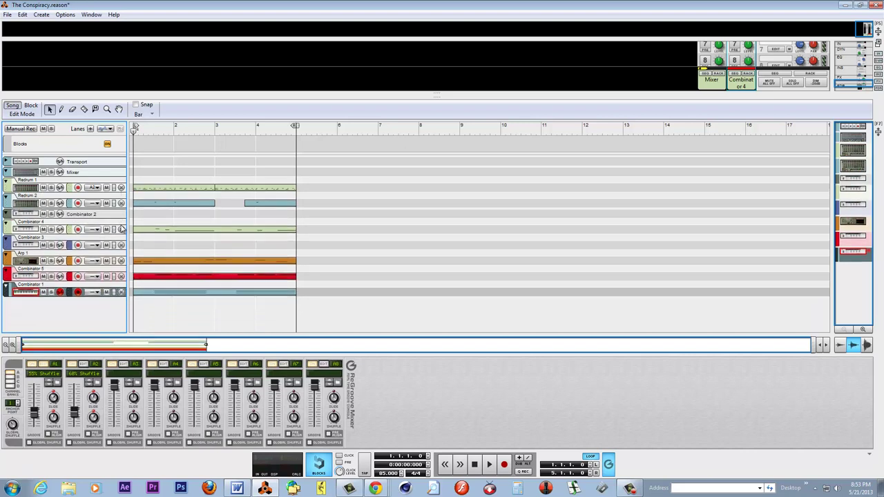
pyautogui.click(109, 216)
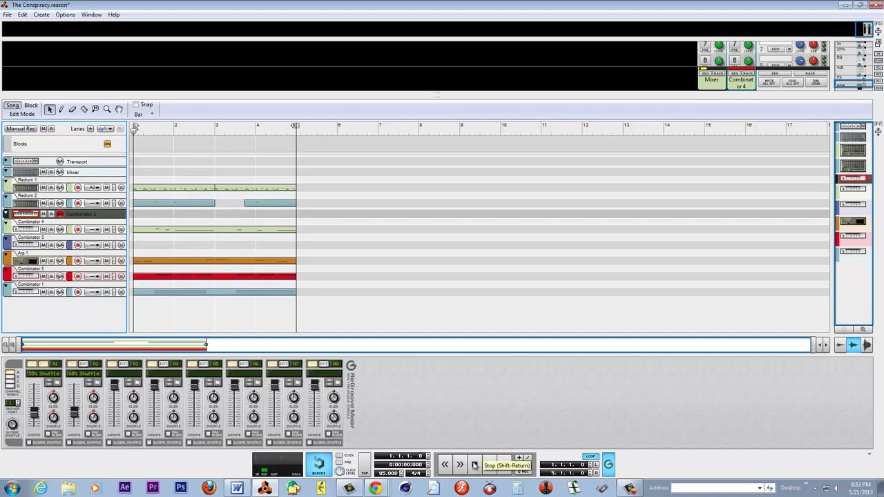
# Step: Play the loop briefly, open the Combinator 4 clip for note editing, and move its D#2 note to 1.3.1.17 and first A#1 note to 1.4.1.17
pyautogui.click(488, 464)
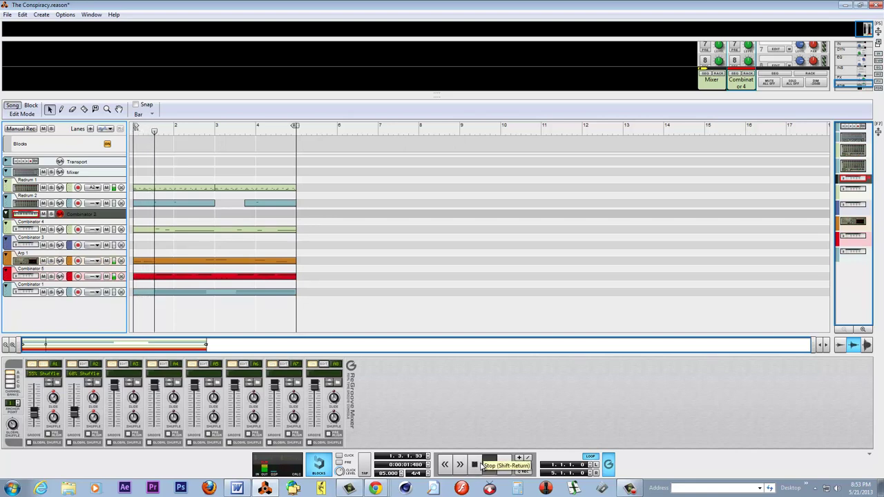
pyautogui.click(480, 465)
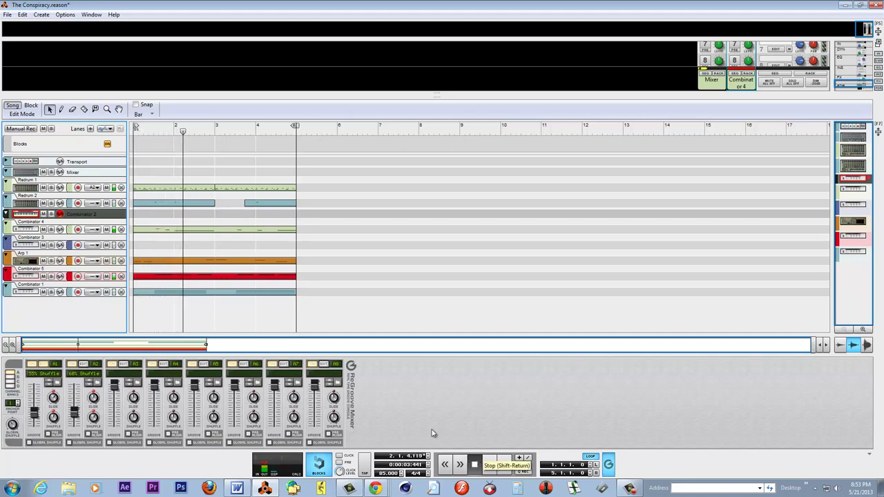
pyautogui.doubleClick(152, 230)
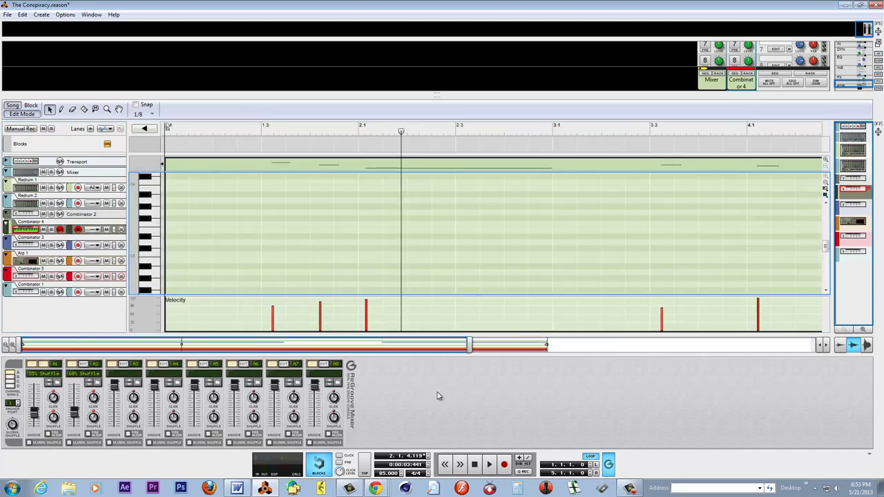
pyautogui.moveTo(826, 245)
pyautogui.mouseDown()
pyautogui.moveTo(827, 231)
pyautogui.moveTo(827, 255)
pyautogui.mouseUp()
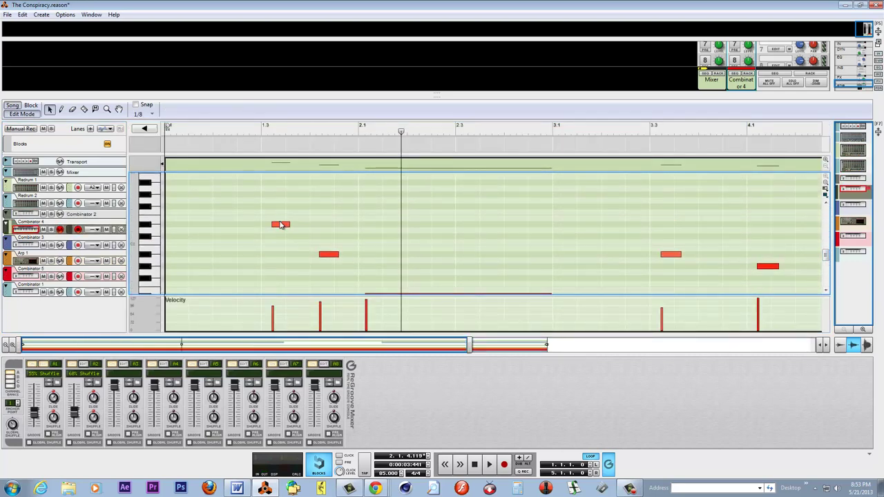
pyautogui.moveTo(281, 227); pyautogui.dragTo(273, 229)
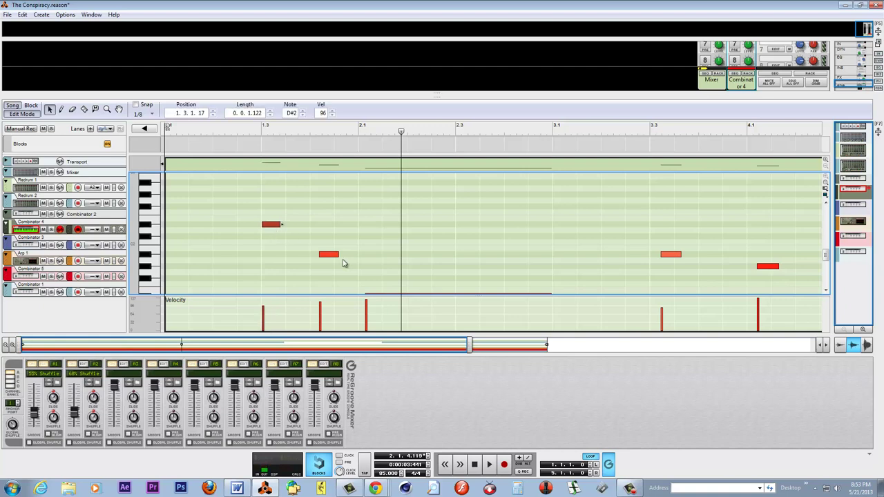
pyautogui.moveTo(336, 258); pyautogui.dragTo(328, 258)
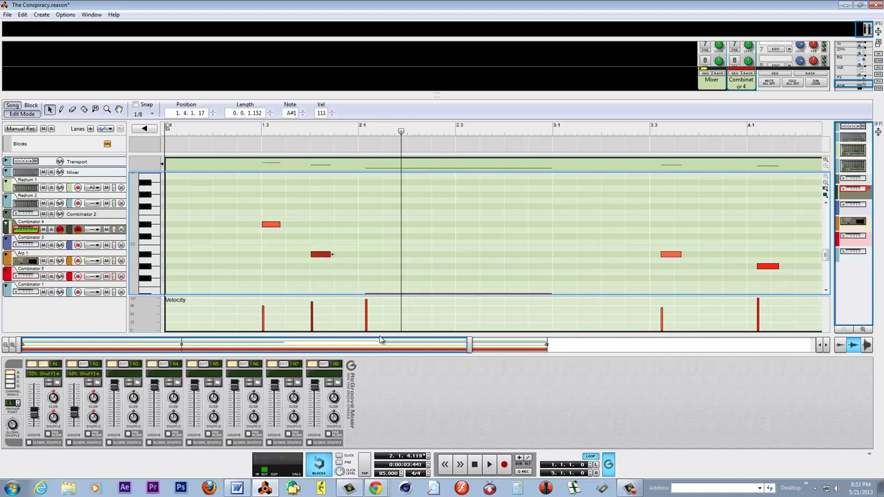
# Step: While replaying the loop, move Combinator 4's first A#1 note to 1.4.1.117 and its D#2 note to 1.3.1.99
pyautogui.click(474, 465)
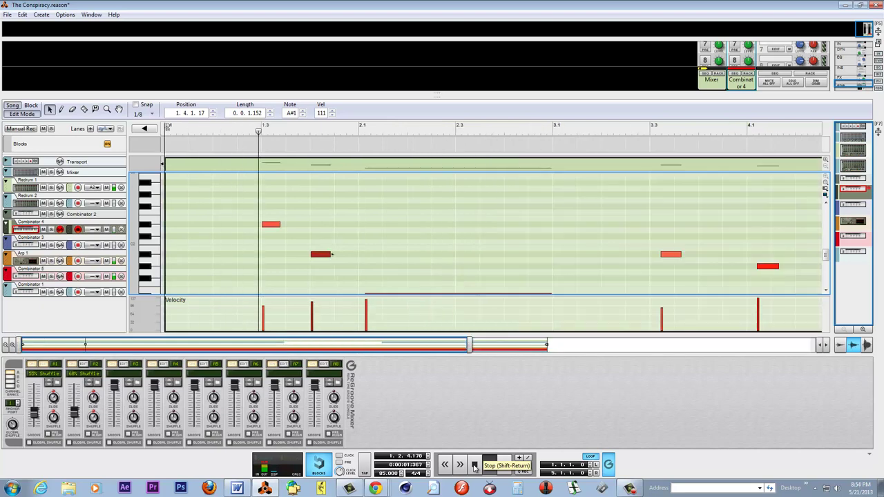
pyautogui.click(474, 465)
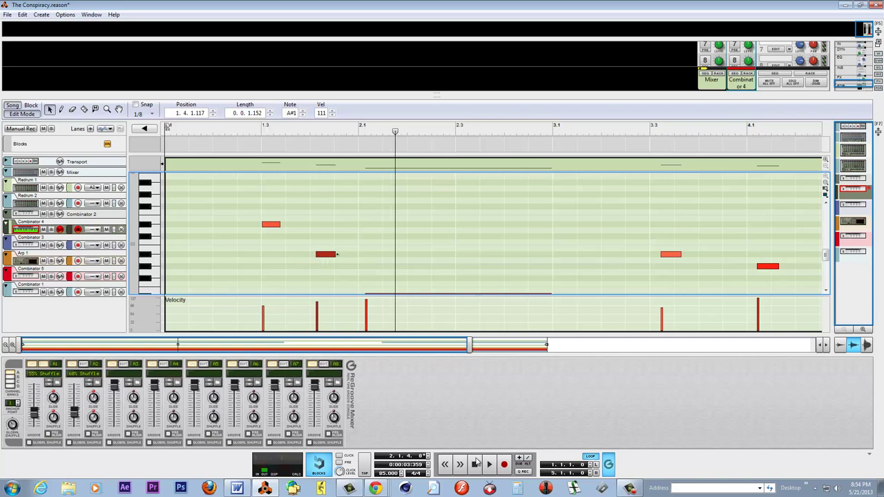
pyautogui.click(475, 464)
pyautogui.click(489, 465)
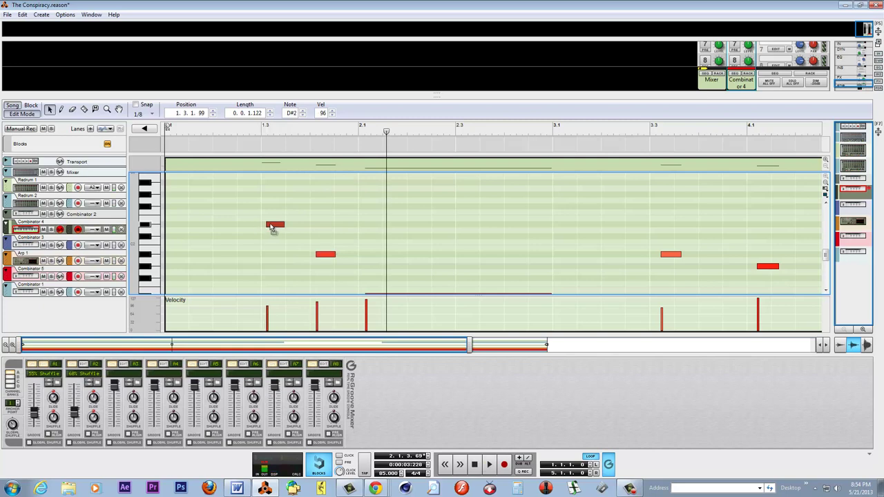
pyautogui.click(477, 469)
pyautogui.click(490, 467)
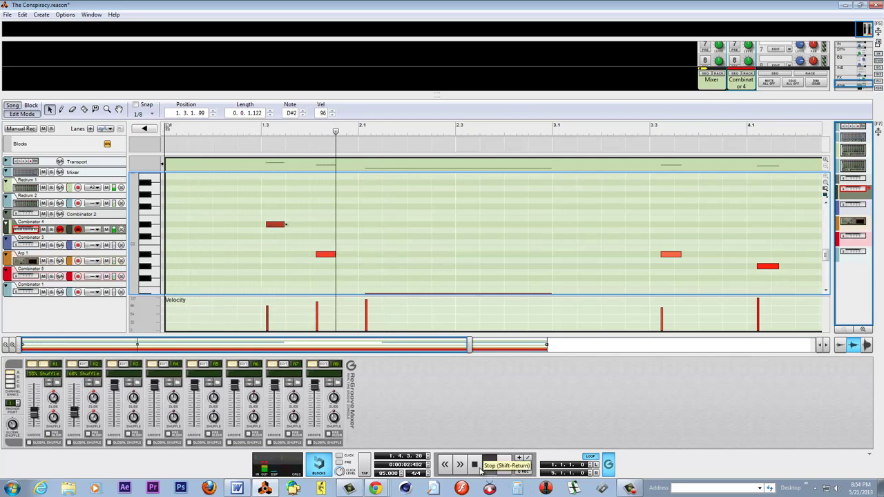
# Step: Shift Combinator 4's first A#1 note to 1.4.1.153, move it on to 1.4.1.190, and audition the timing
pyautogui.click(475, 464)
pyautogui.moveTo(328, 258); pyautogui.dragTo(331, 259)
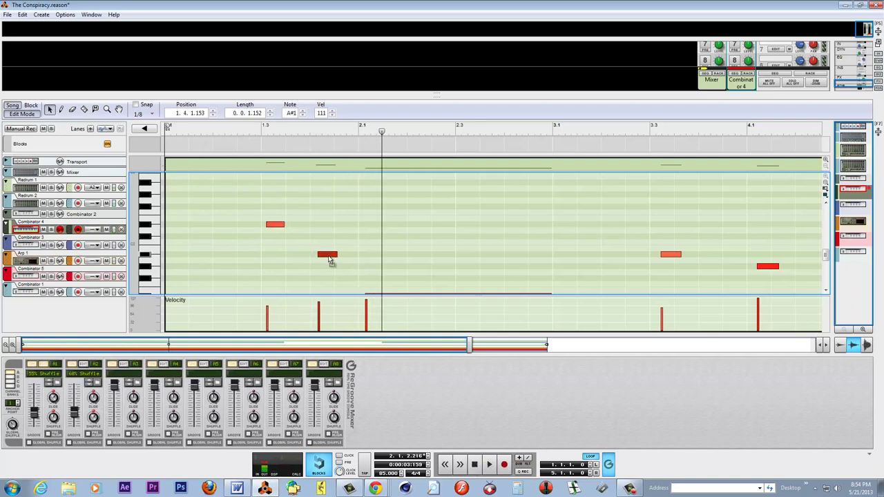
pyautogui.click(476, 465)
pyautogui.click(489, 464)
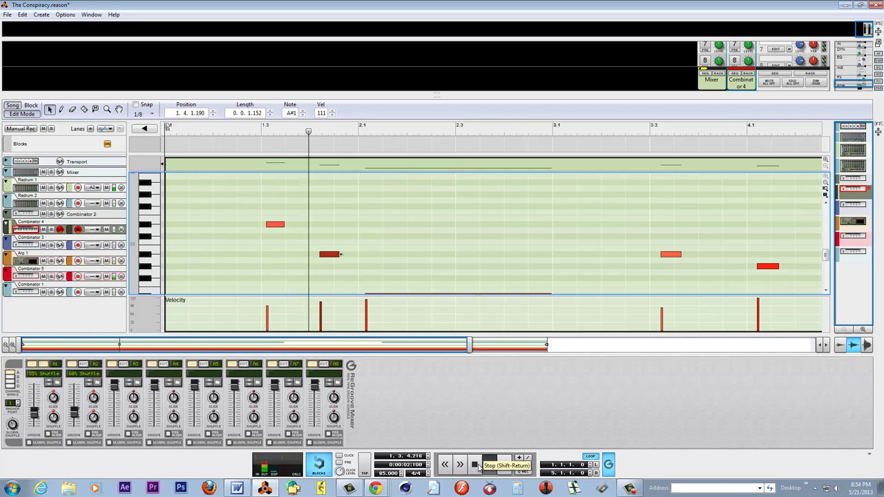
pyautogui.click(476, 465)
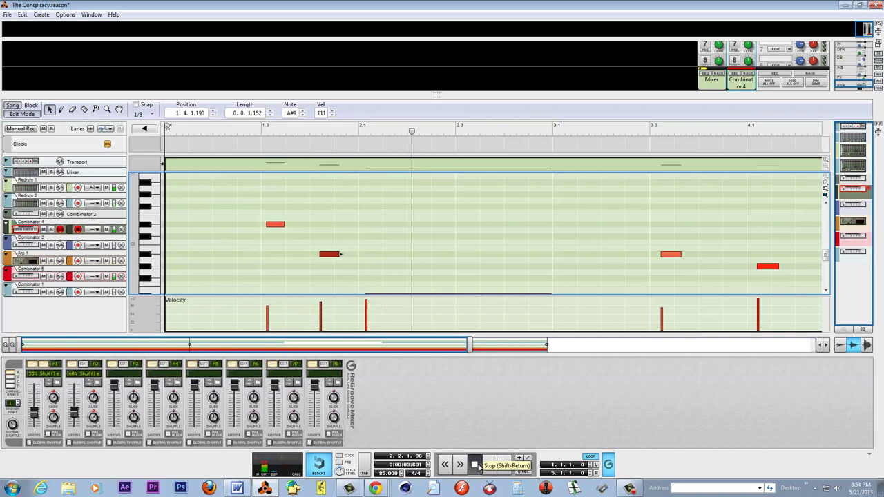
# Step: Move Combinator 4's D#2 note to 1.3.1.136 and its first A#1 note slightly earlier, play the result, and return to the song arrangement
pyautogui.click(476, 465)
pyautogui.click(487, 465)
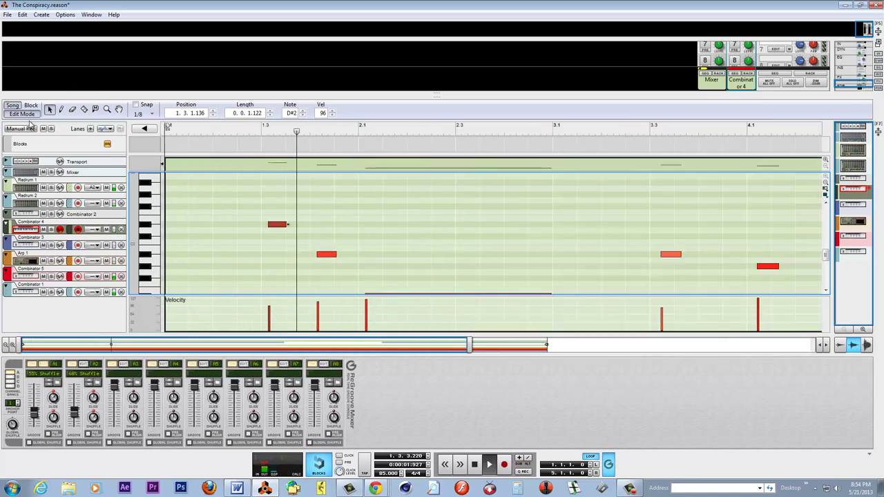
pyautogui.click(27, 114)
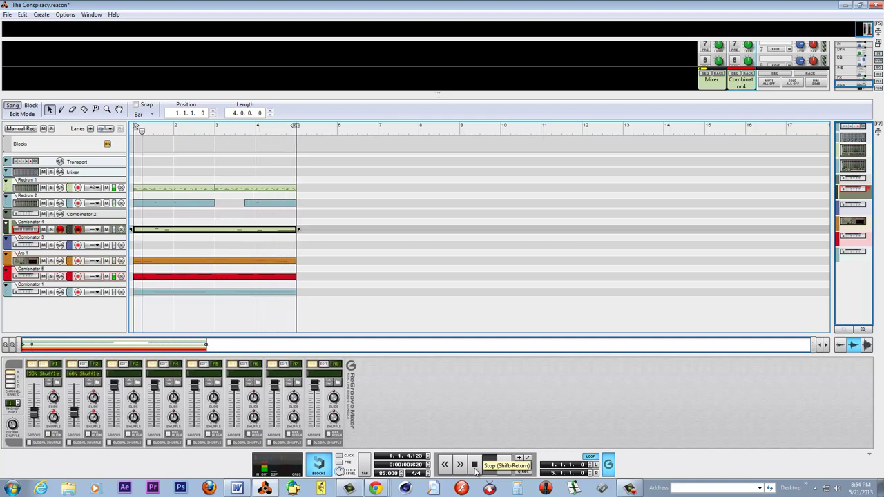
# Step: Select the Combinator 1 track, start creating an instrument, and open the Synth Lead folder within ALL Instrument Patches
pyautogui.click(32, 293)
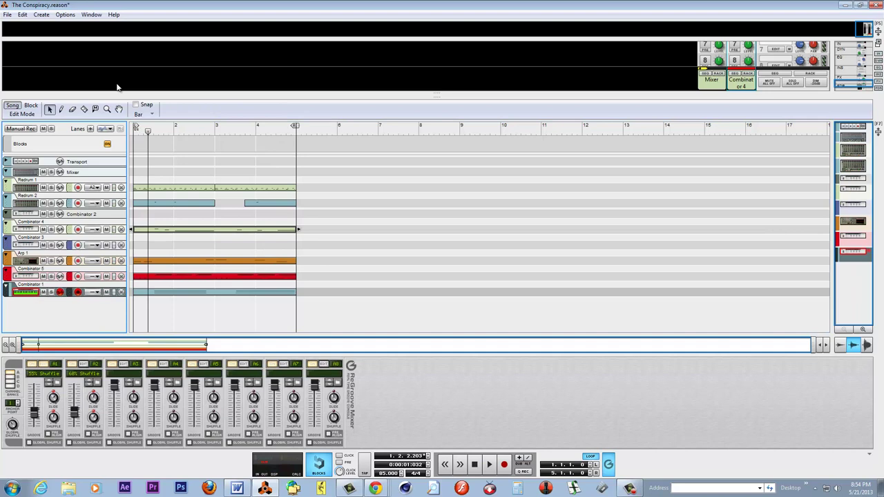
pyautogui.click(60, 14)
pyautogui.moveTo(42, 15)
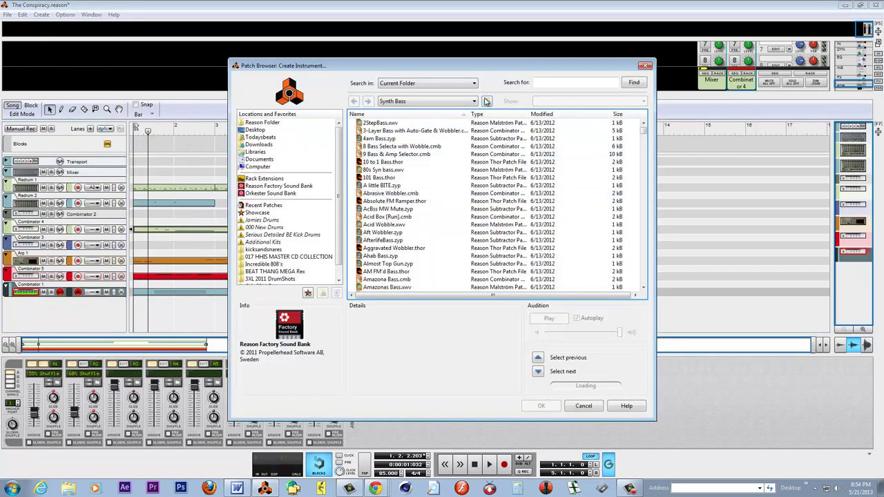
pyautogui.click(487, 102)
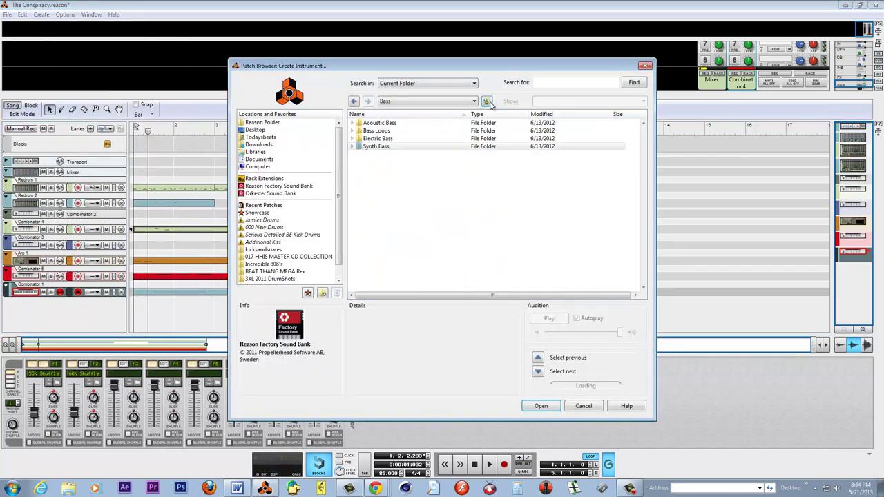
pyautogui.click(487, 101)
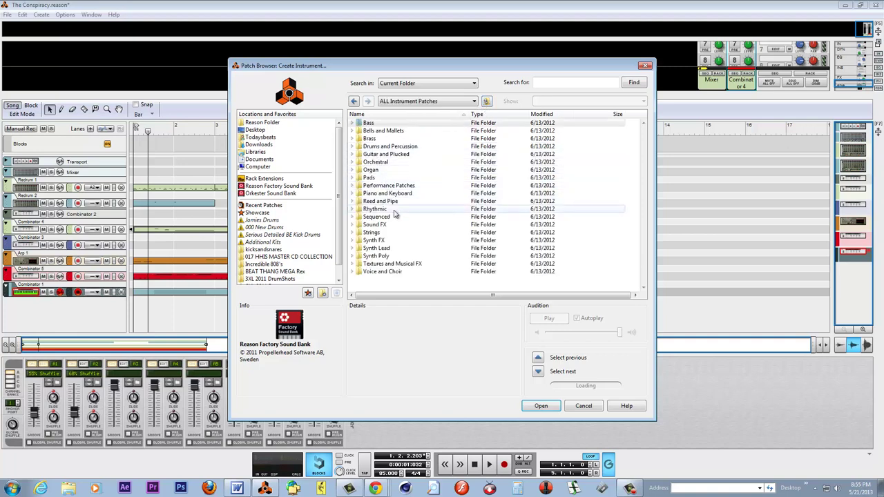
pyautogui.click(391, 251)
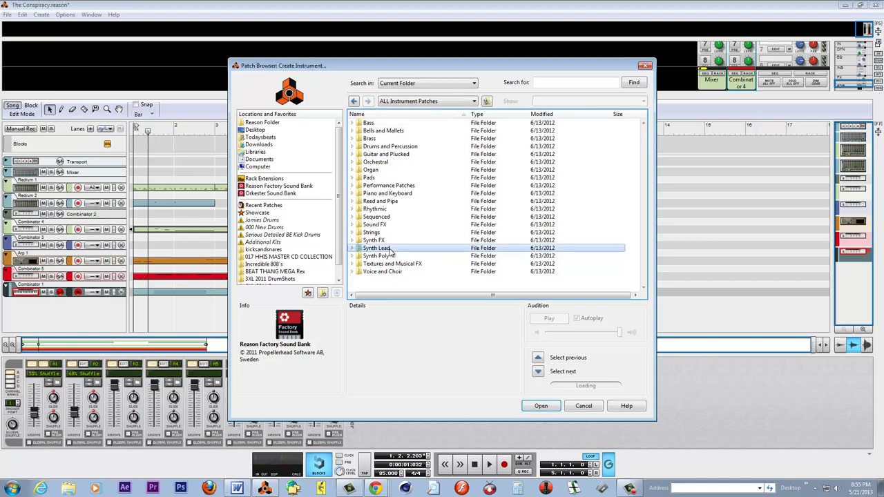
pyautogui.doubleClick(391, 248)
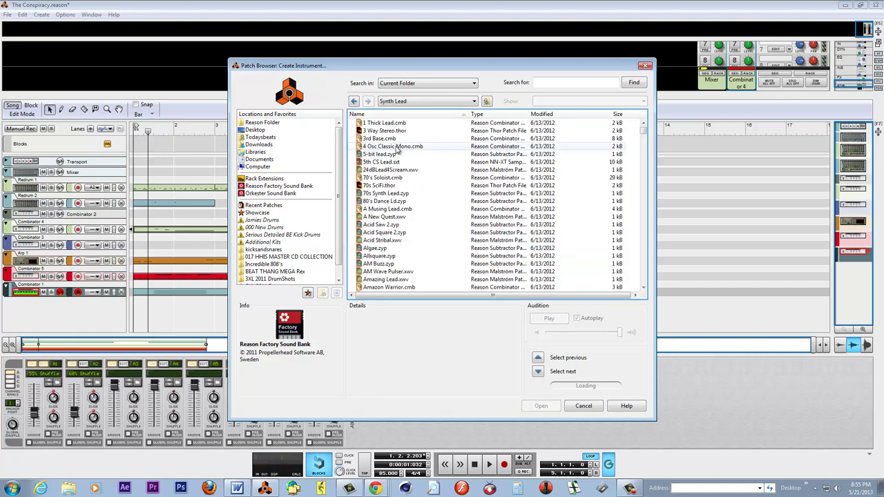
# Step: Audition the first Synth Lead patches, including 1 Thick Lead, 3rd Base, 5-bit lead, 5th CS Lead and 24dBLead4Scream
pyautogui.click(389, 124)
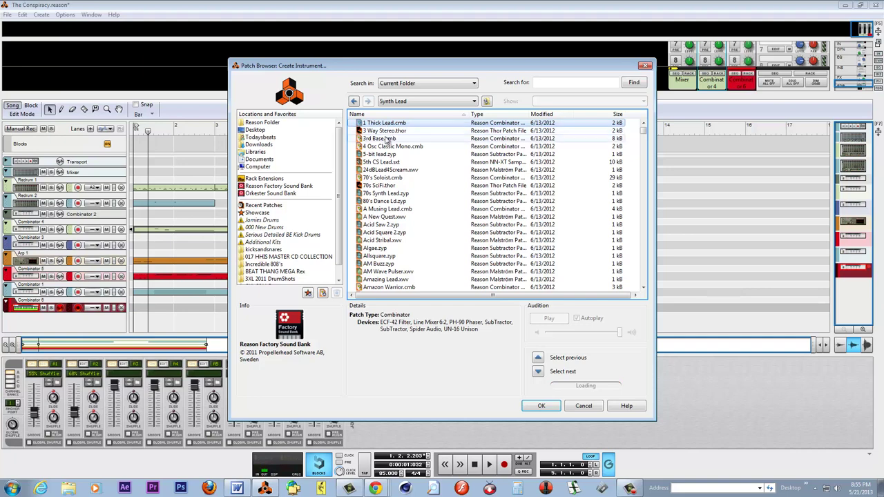
pyautogui.click(385, 132)
pyautogui.click(385, 138)
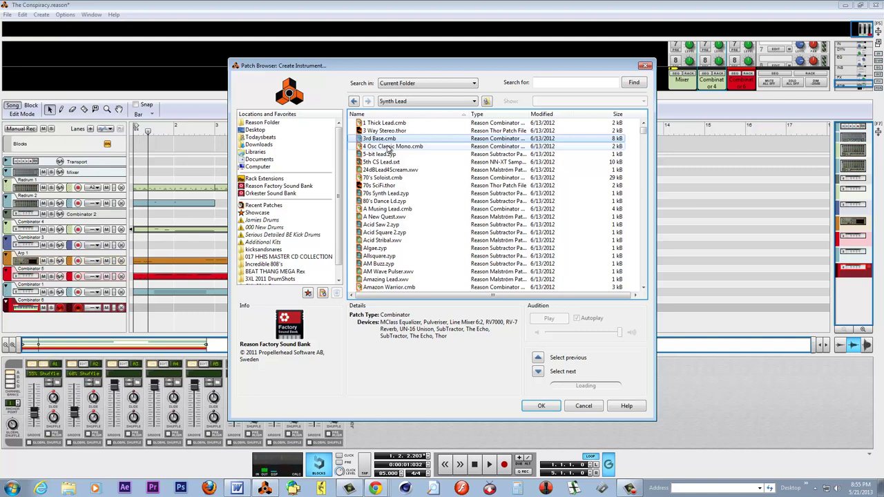
pyautogui.click(389, 154)
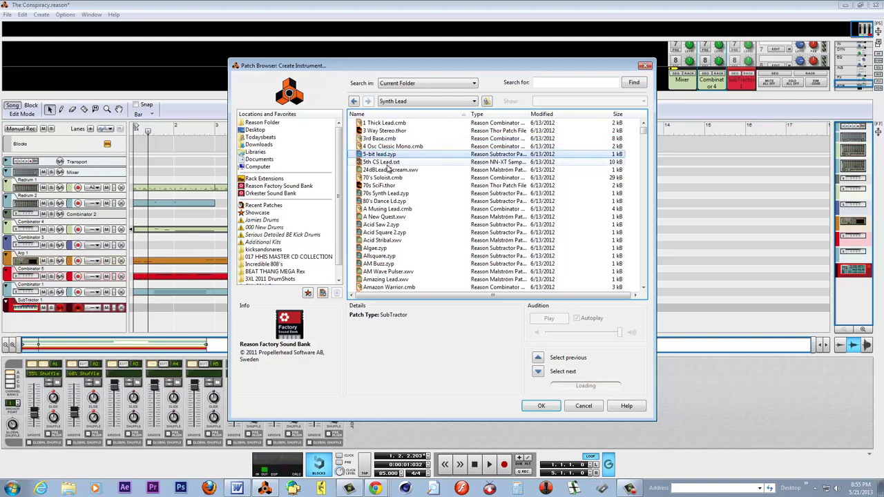
pyautogui.click(388, 163)
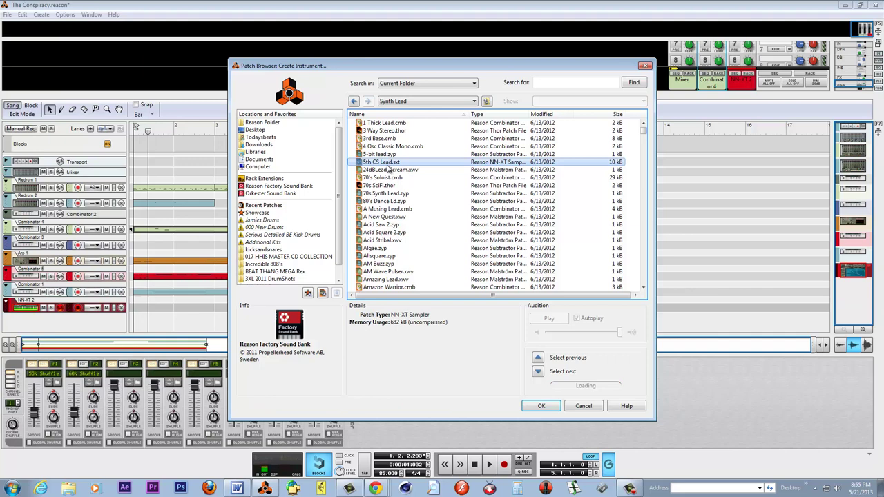
pyautogui.click(389, 169)
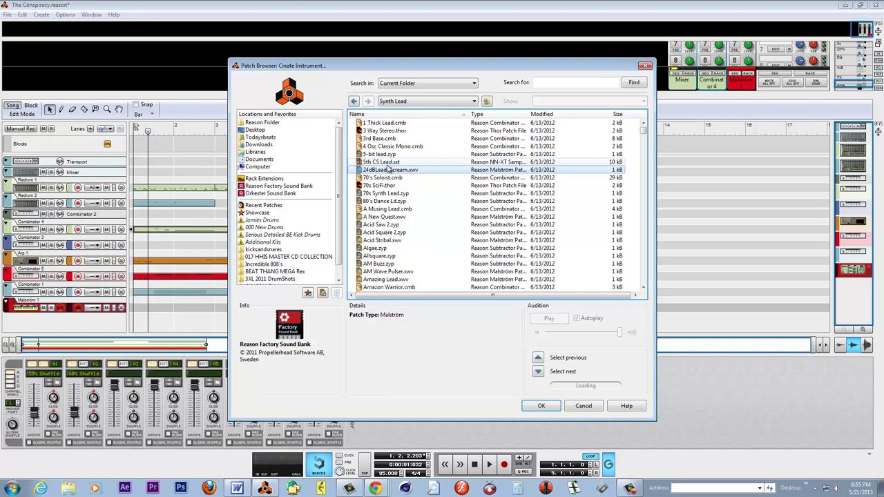
# Step: Audition the Synth Lead patches from 70's Soloist through 70s SciFi and 70s Synth Lead to Acid Saw 2
pyautogui.press('Down')
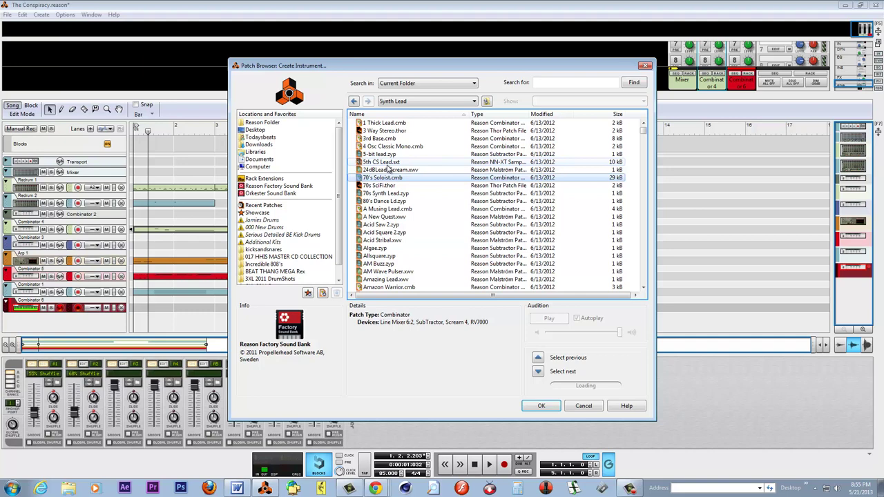
pyautogui.press('Down')
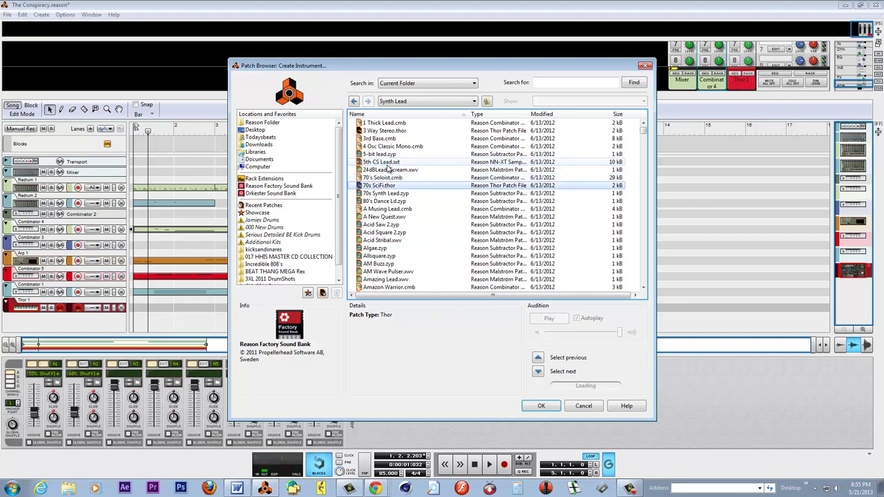
pyautogui.press('Down')
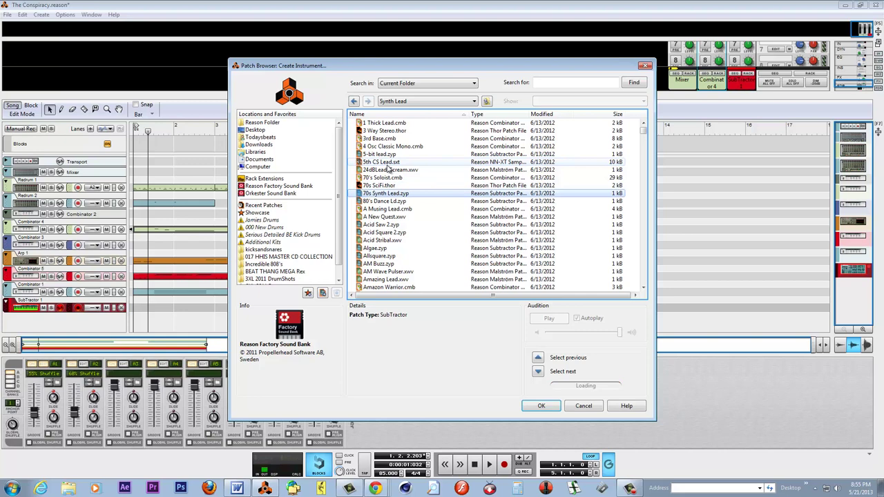
pyautogui.press('Down')
pyautogui.press('Down')
pyautogui.press('Down')
pyautogui.press('Down')
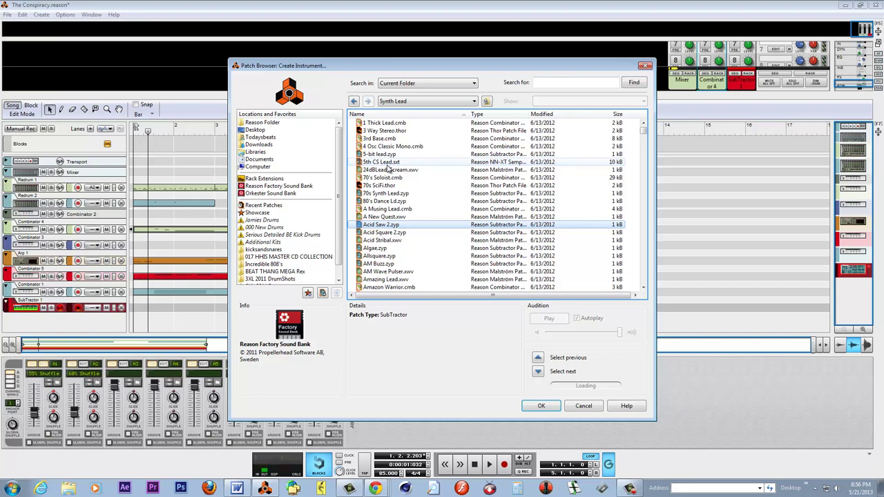
# Step: Return to A New Quest for comparison, and audition the patches from Acid Square 2 through AM Buzz to Amazing Lead
pyautogui.press('Up')
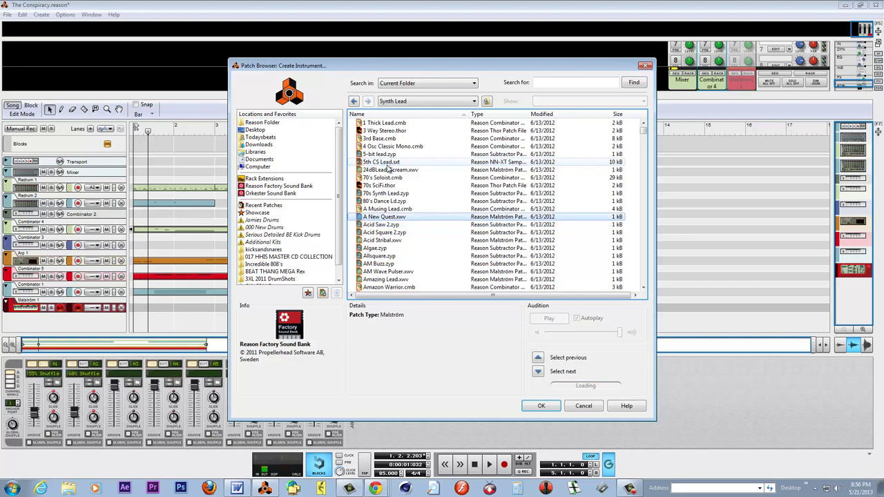
pyautogui.press('Down')
pyautogui.press('Down')
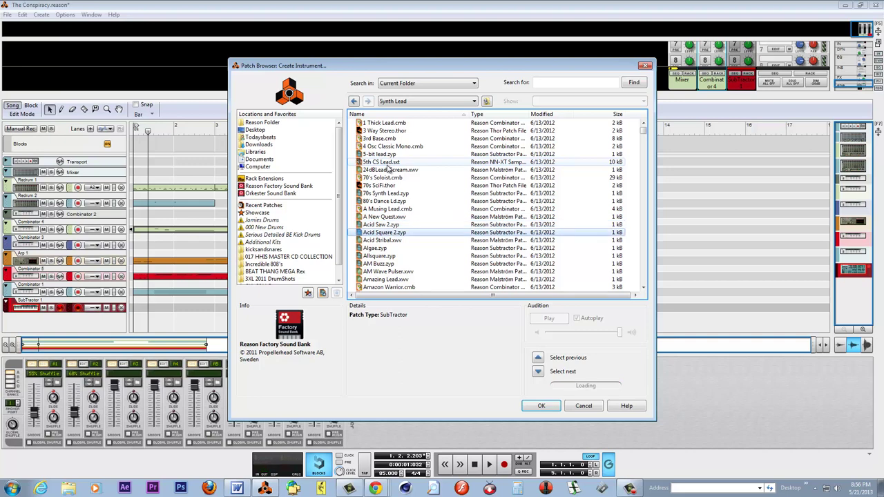
pyautogui.press('Down')
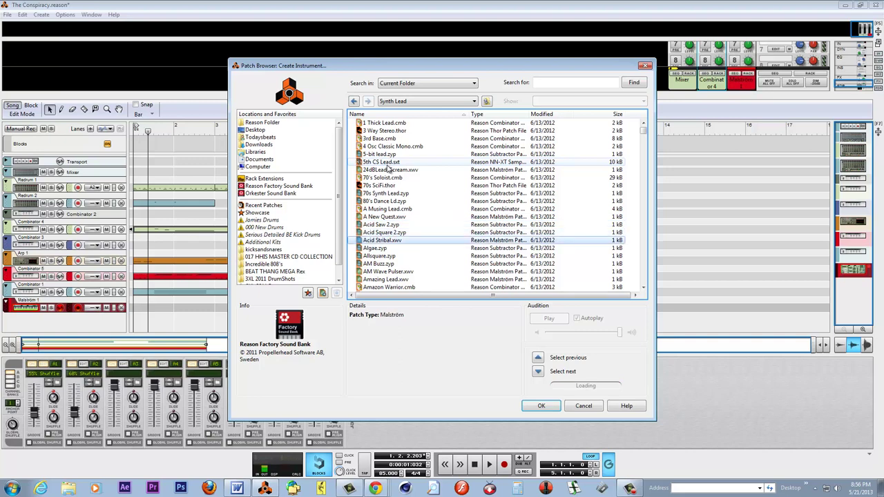
pyautogui.press('Down')
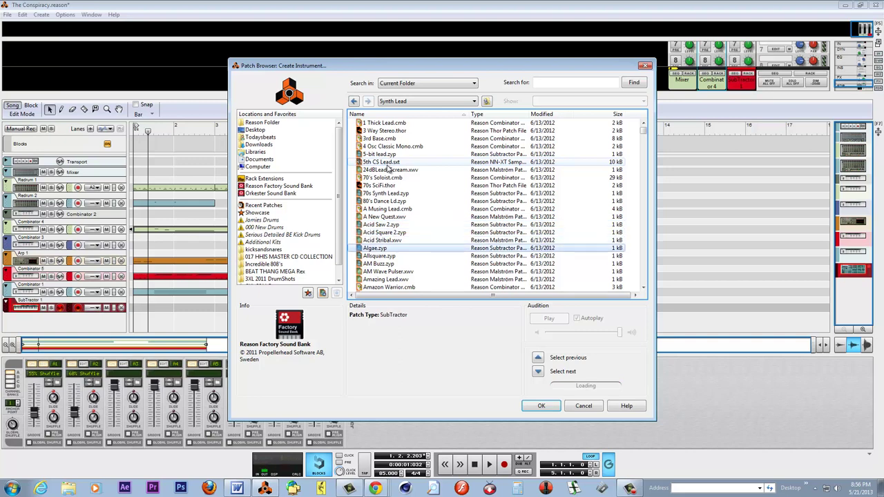
pyautogui.press('Down')
pyautogui.press('Down')
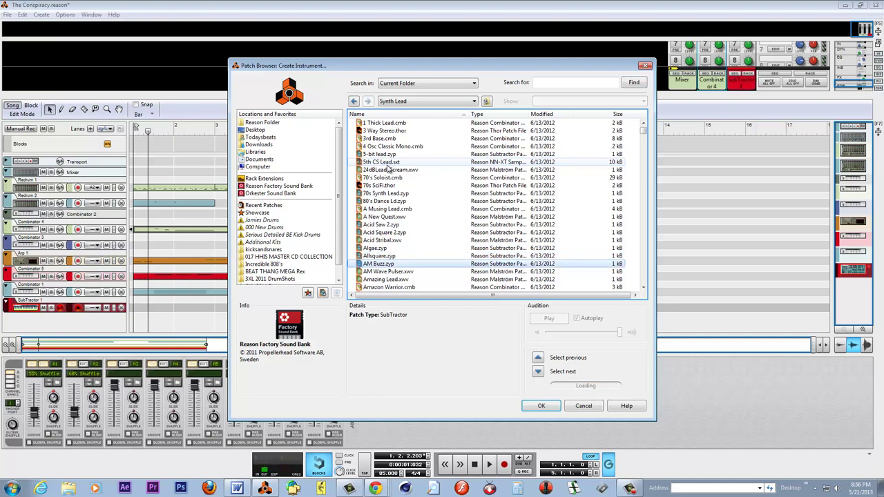
pyautogui.press('Down')
pyautogui.press('Down')
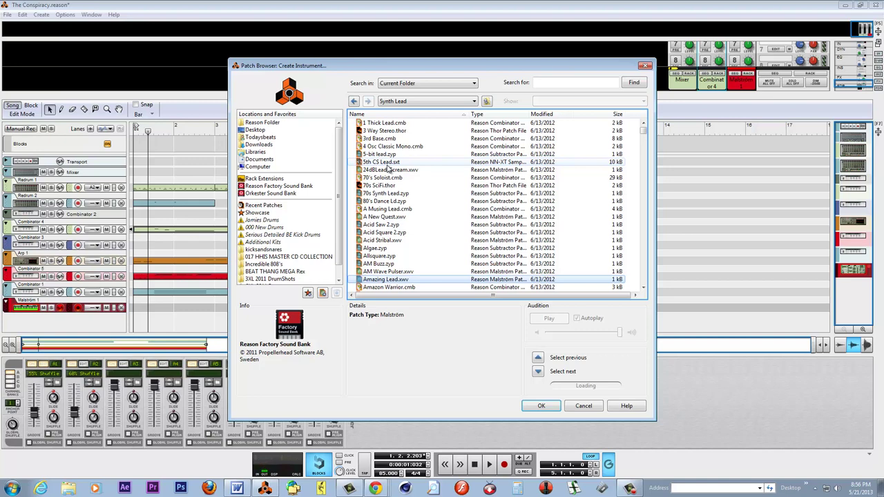
# Step: Skim the Synth Lead patches from Amazon Warrior and Amp Feedback onward to Auto Wobbler
pyautogui.press('Down')
pyautogui.press('Down')
pyautogui.press('Down')
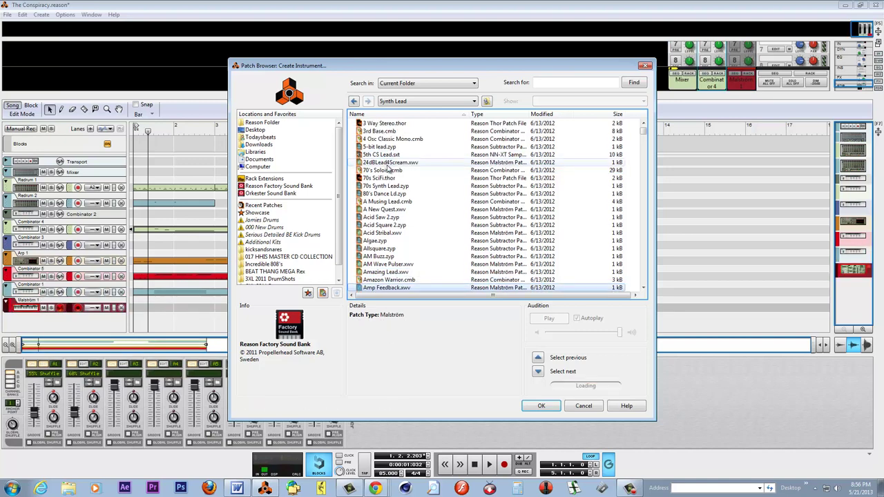
pyautogui.press('Down')
pyautogui.press('Down')
pyautogui.press('Down')
pyautogui.press('Down')
pyautogui.press('Down')
pyautogui.press('Down')
pyautogui.press('Down')
pyautogui.press('Down')
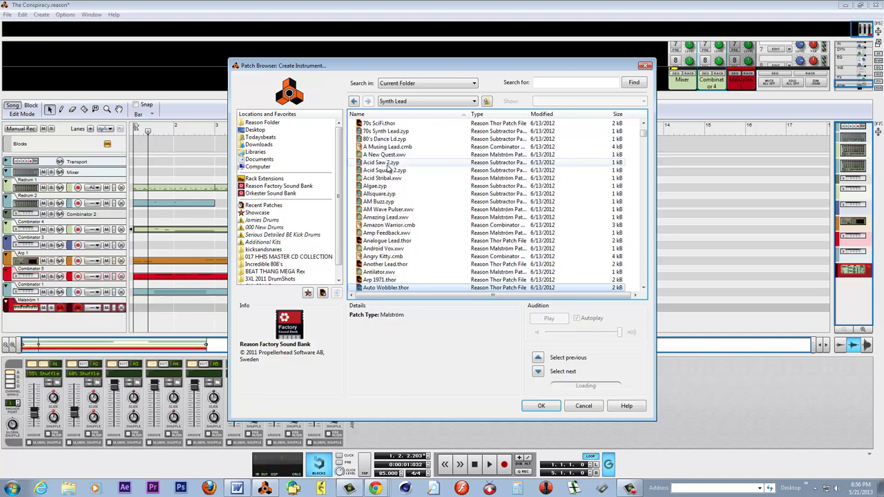
# Step: Audition Bad flute, Auto Wobbler and Antilator while working back up the Synth Lead list
pyautogui.press('Up')
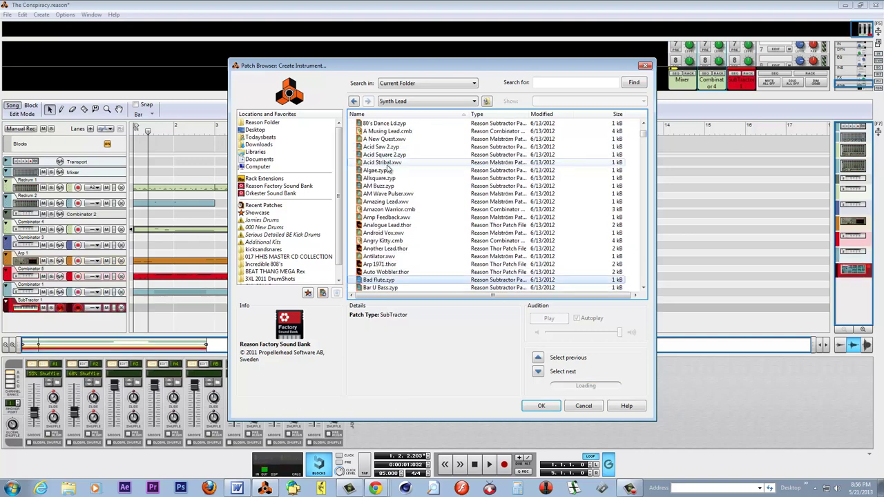
pyautogui.press('Up')
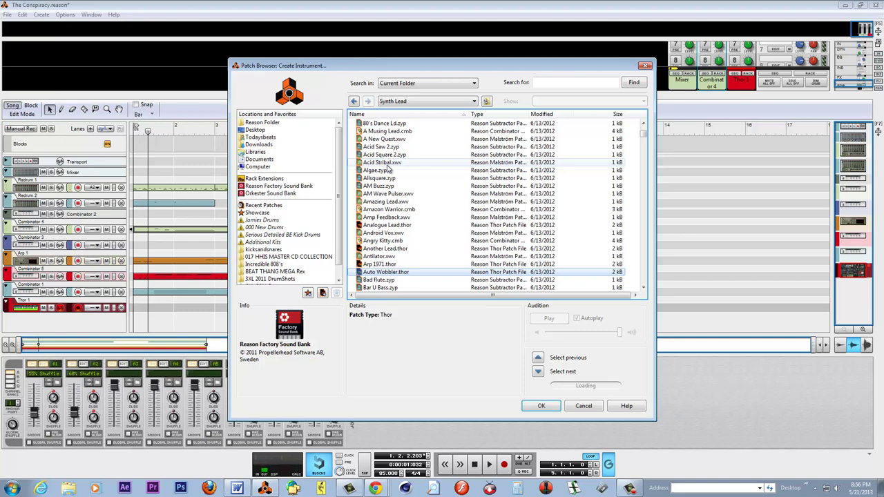
pyautogui.press('Up')
pyautogui.press('Up')
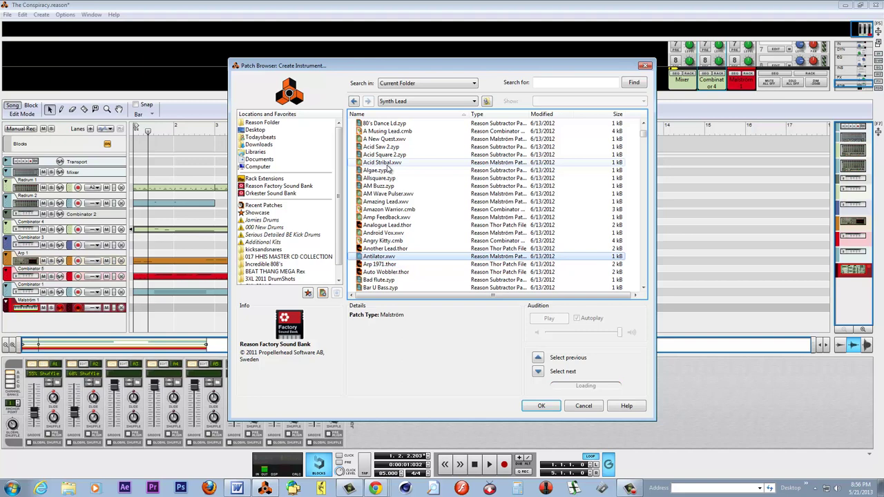
# Step: Skim the Synth Lead patches from Arp 1971 onward past Bedlam Pulse and BelchLead
pyautogui.press('Down')
pyautogui.press('Down')
pyautogui.press('Down')
pyautogui.press('Down')
pyautogui.press('Down')
pyautogui.press('Down')
pyautogui.press('Down')
pyautogui.press('Down')
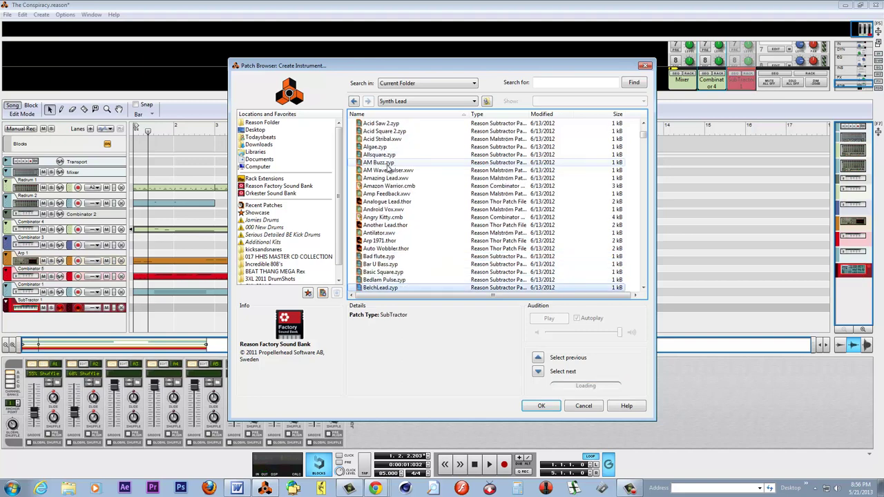
# Step: Create a SubTractor instrument from the Basic Square patch and play the loop with it
pyautogui.press('Up')
pyautogui.press('Up')
pyautogui.press('Up')
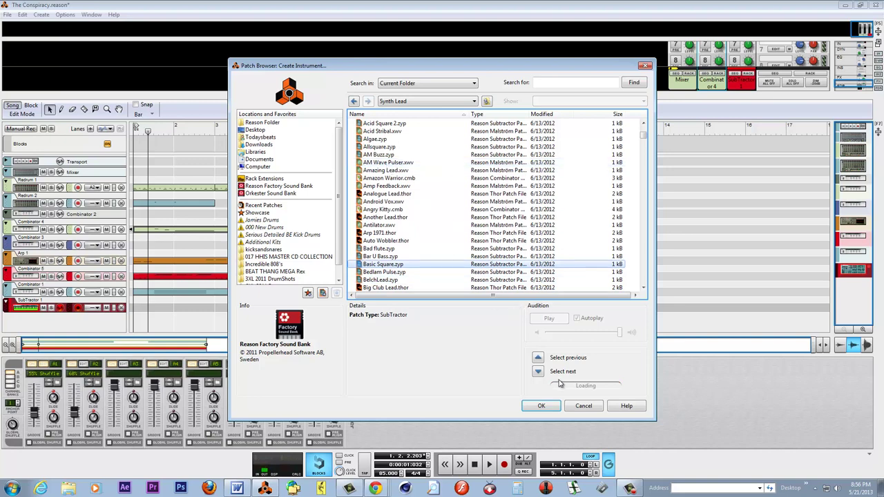
pyautogui.click(550, 407)
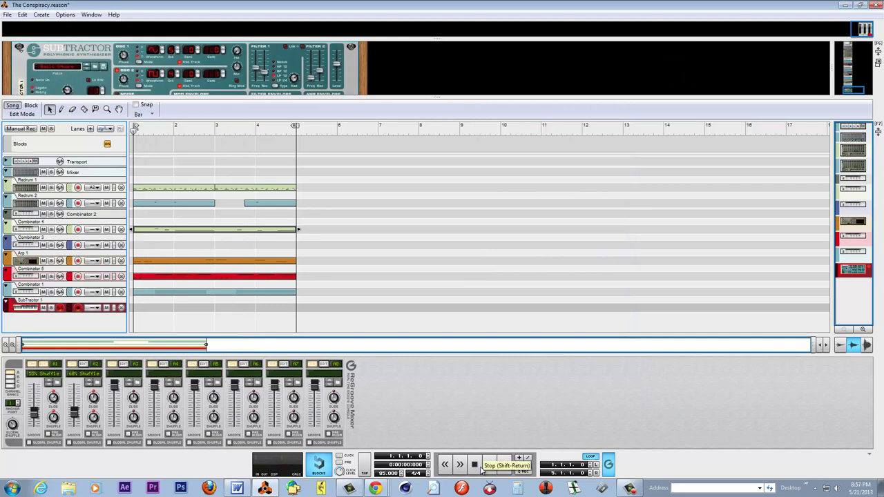
pyautogui.click(487, 467)
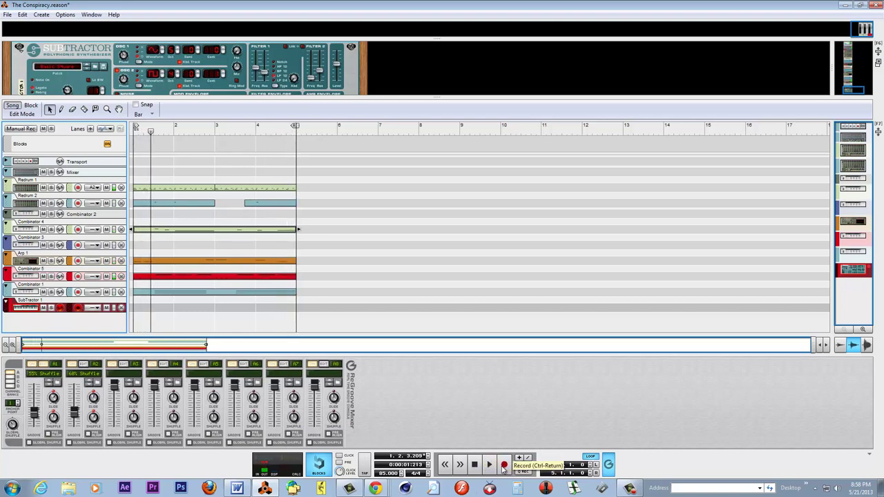
# Step: Select all clips in the arrangement, try copying them to 5.1.2.75, and undo the copy
pyautogui.moveTo(320, 186); pyautogui.dragTo(132, 314)
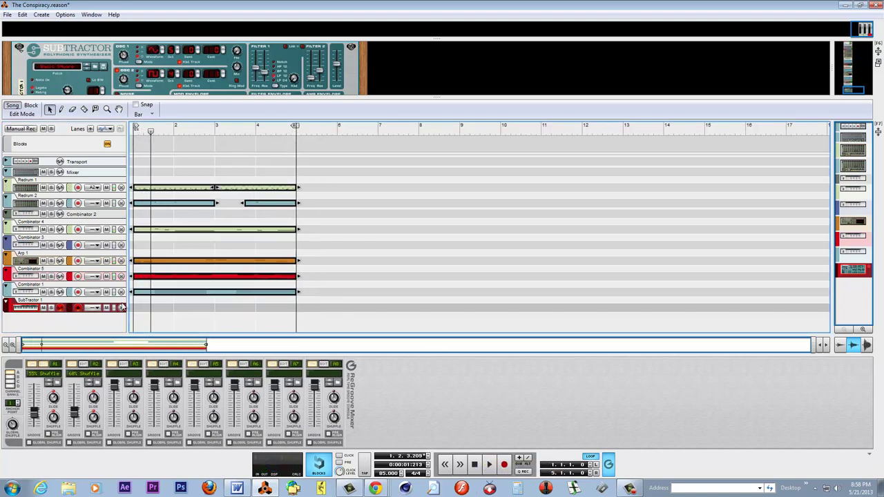
pyautogui.moveTo(152, 192); pyautogui.dragTo(317, 192)
pyautogui.click(23, 15)
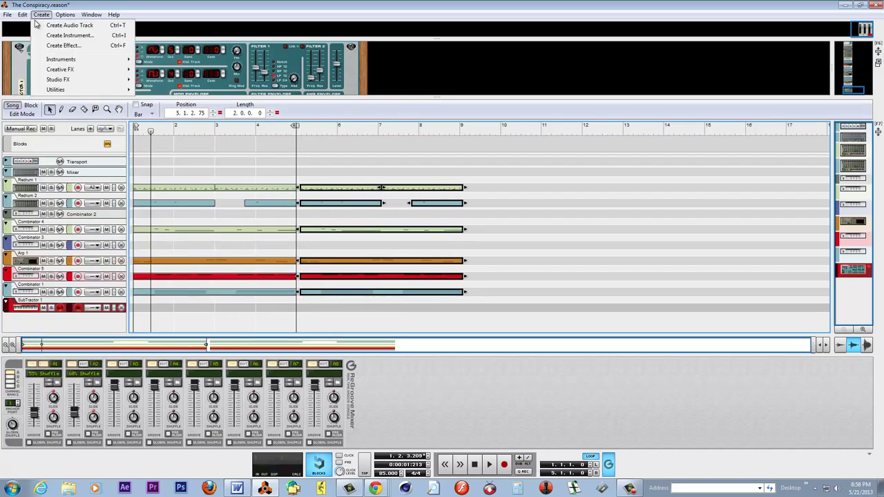
pyautogui.click(33, 26)
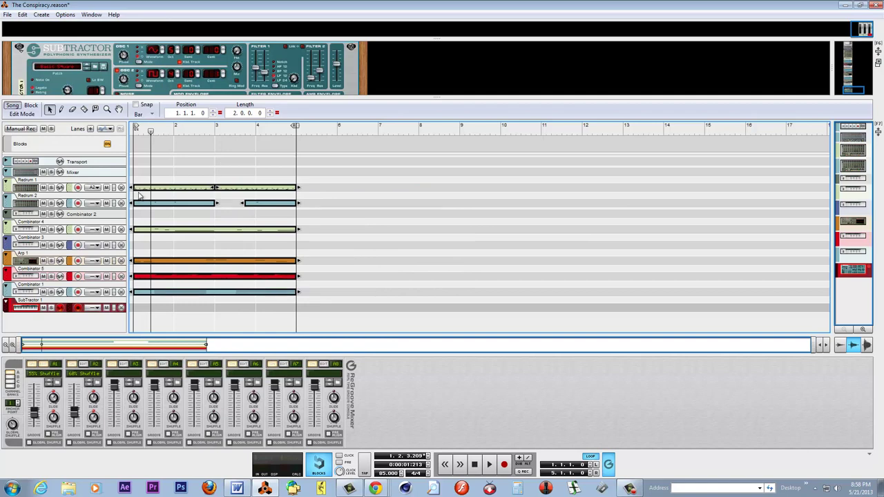
# Step: Try copying the selected clips again, this time to 4.4.4.166, and undo the copy
pyautogui.moveTo(142, 192); pyautogui.dragTo(302, 184)
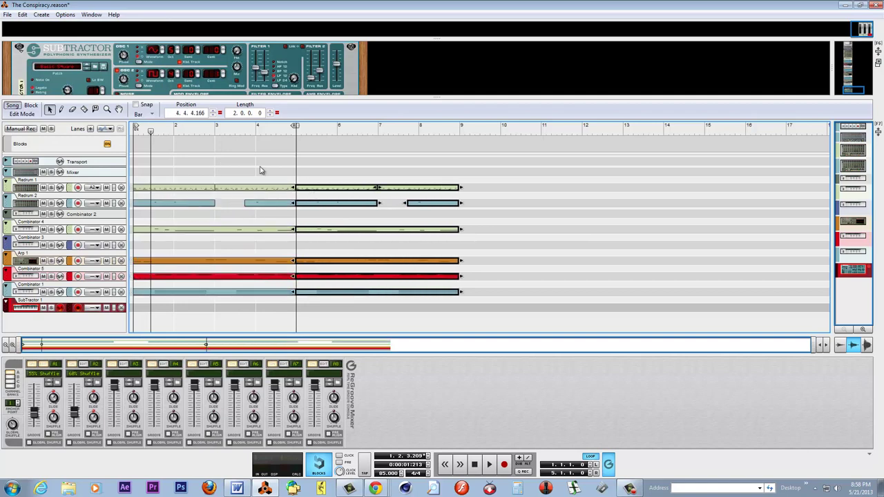
pyautogui.click(23, 15)
pyautogui.click(31, 25)
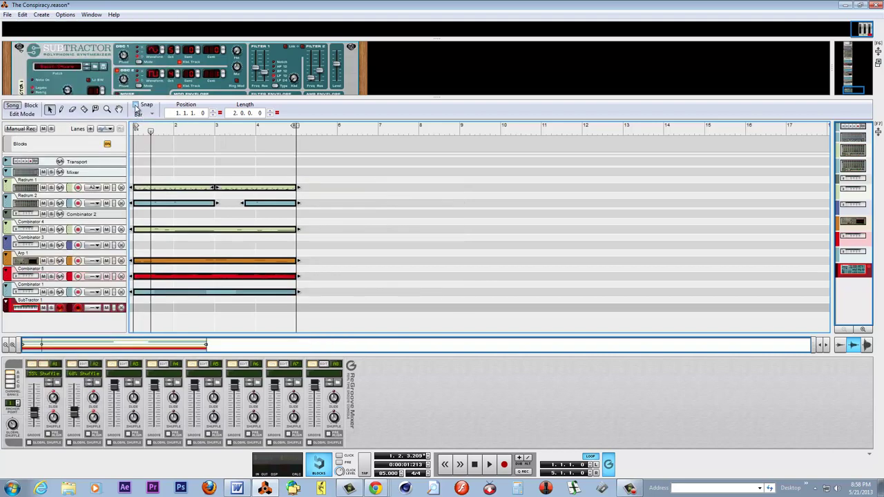
# Step: Copy the selected four-bar clips, snapped to bars, to bars 5, 9 and 13, and extend the right locator and song end to bar 17
pyautogui.moveTo(158, 191); pyautogui.dragTo(638, 195)
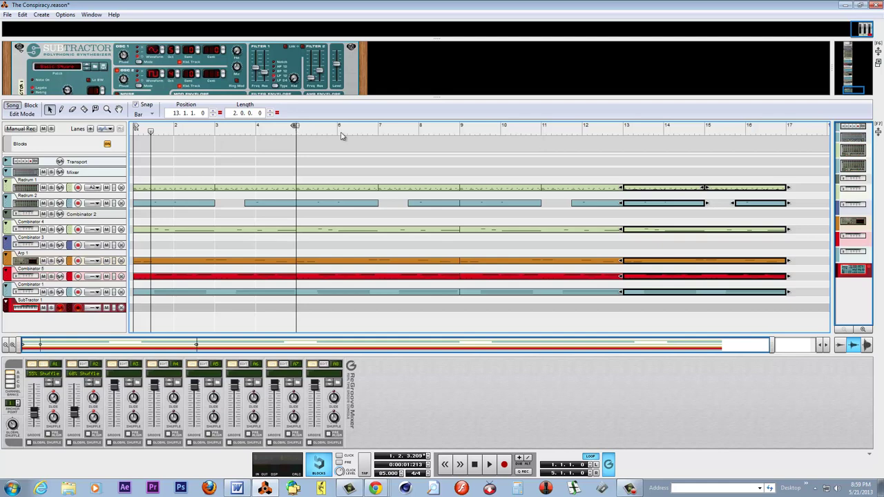
pyautogui.moveTo(295, 125); pyautogui.dragTo(786, 178)
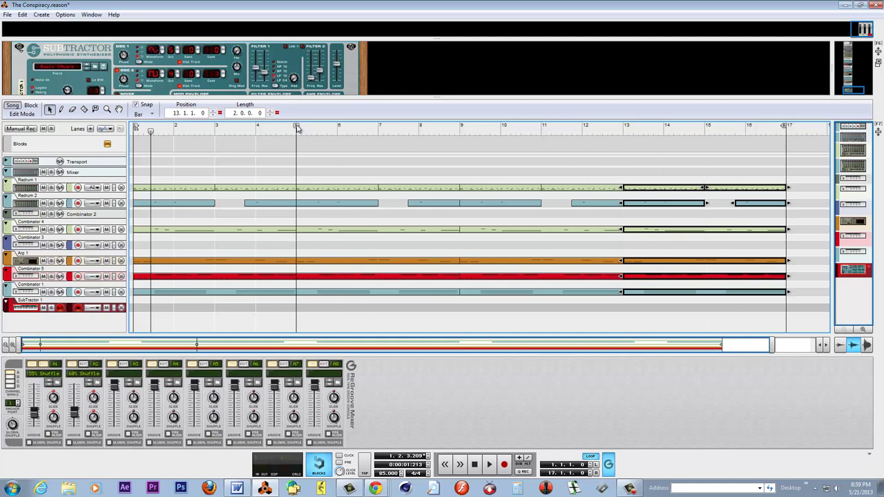
pyautogui.moveTo(718, 169); pyautogui.dragTo(778, 176)
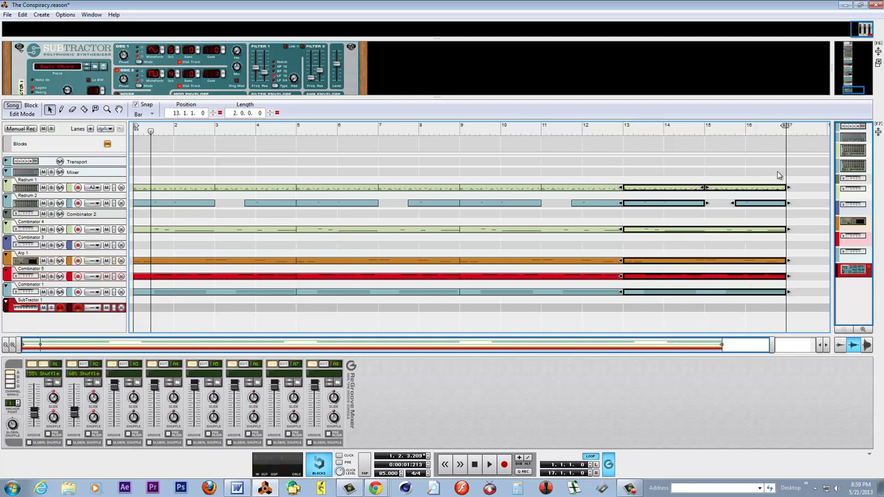
# Step: Select all clips across the 16 bars, copy them to bar 17, and extend the right locator and song end marker to bar 33
pyautogui.click(6, 346)
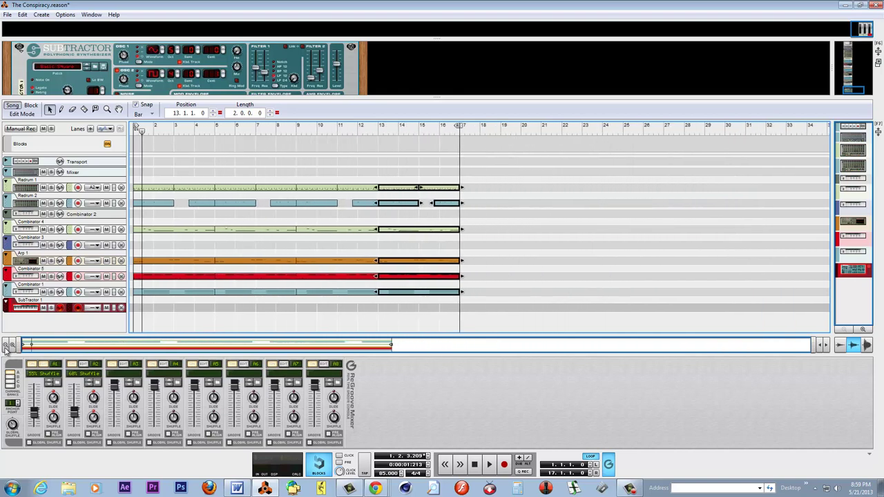
pyautogui.moveTo(380, 168); pyautogui.dragTo(137, 312)
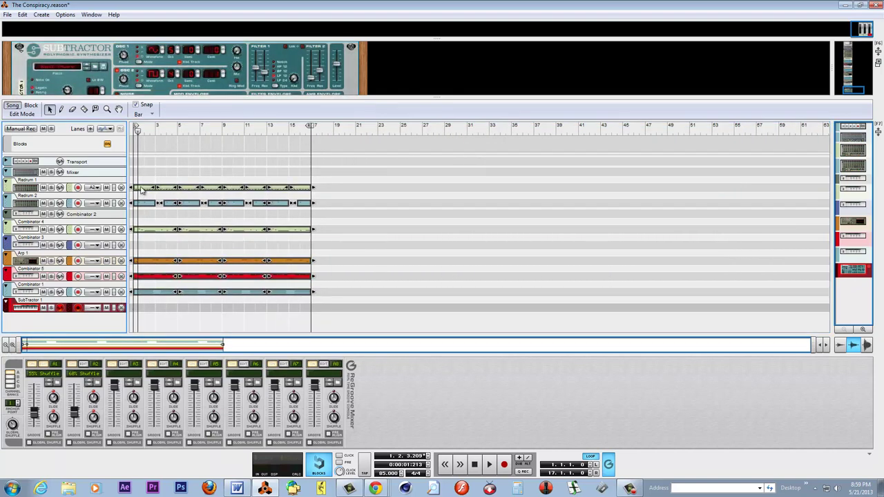
pyautogui.moveTo(141, 191); pyautogui.dragTo(319, 182)
pyautogui.moveTo(437, 148); pyautogui.dragTo(482, 153)
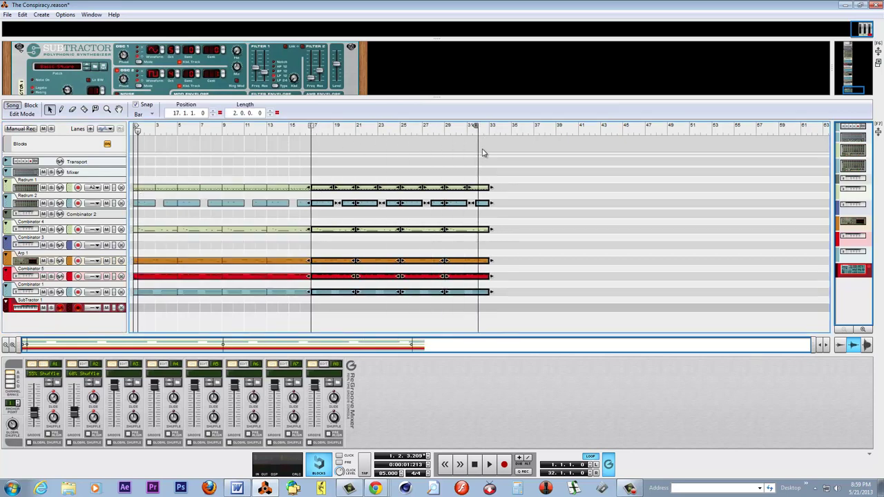
pyautogui.moveTo(313, 129)
pyautogui.mouseDown()
pyautogui.moveTo(456, 131)
pyautogui.moveTo(486, 154)
pyautogui.moveTo(493, 296)
pyautogui.moveTo(160, 310)
pyautogui.moveTo(158, 286)
pyautogui.moveTo(542, 267)
pyautogui.moveTo(509, 270)
pyautogui.mouseUp()
# Step: Copy all 32 bars of clips to bar 33, and extend the right locator and song end marker to bar 65
pyautogui.click(5, 346)
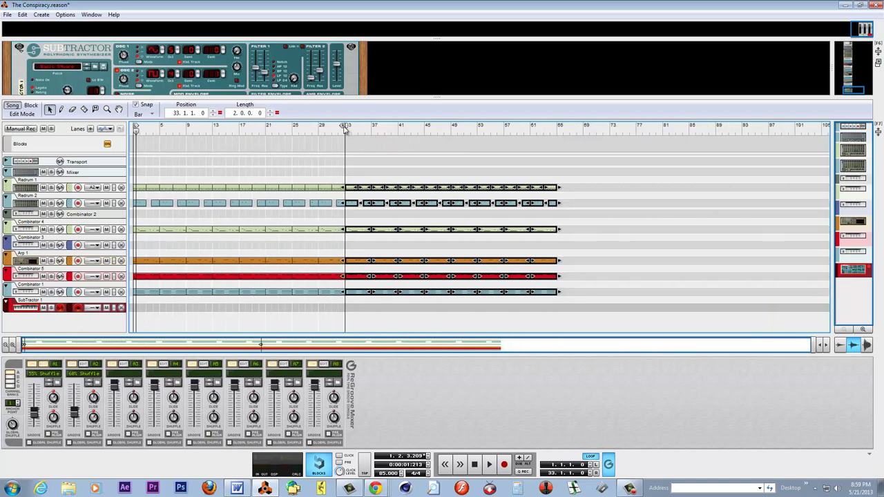
pyautogui.moveTo(345, 128); pyautogui.dragTo(557, 128)
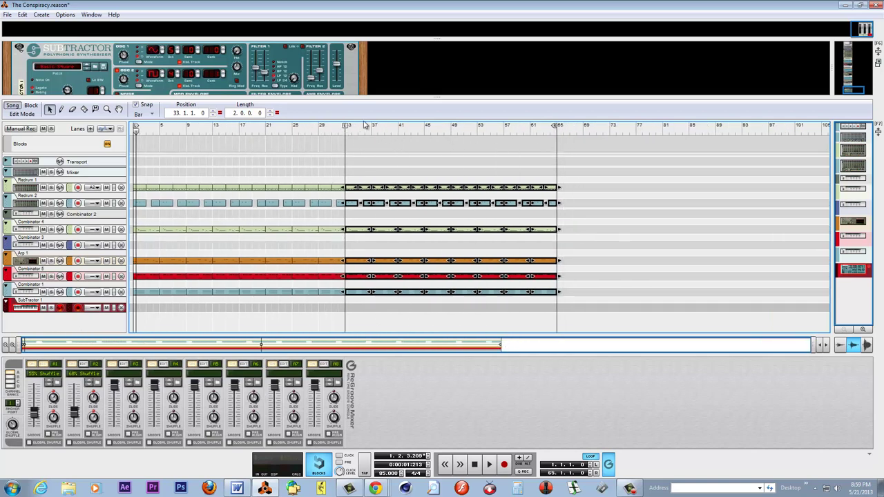
pyautogui.moveTo(348, 128); pyautogui.dragTo(553, 138)
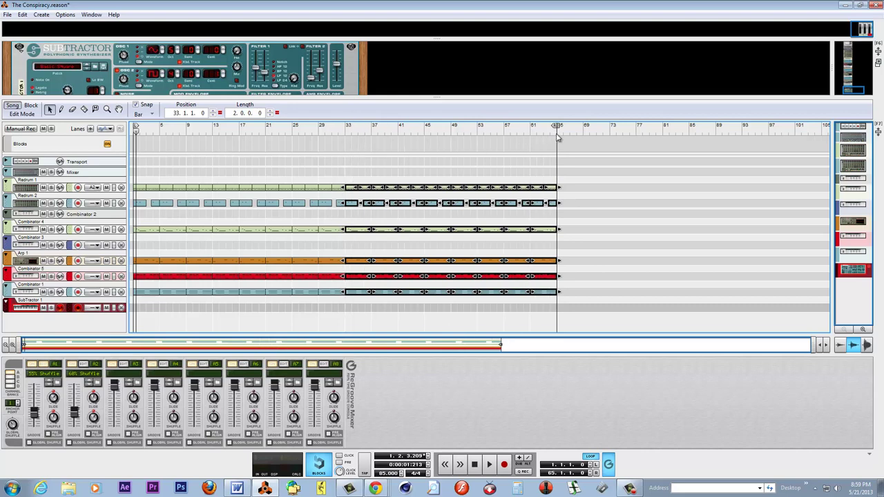